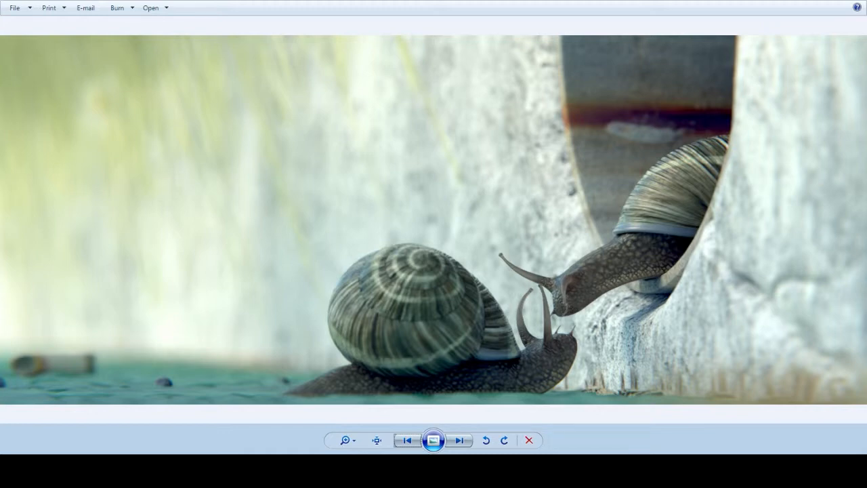
# Step: View the finished snail render at actual size around the lower snail's head and shell, and fit it back to the window
pyautogui.click(377, 440)
pyautogui.moveTo(474, 339); pyautogui.dragTo(305, 109)
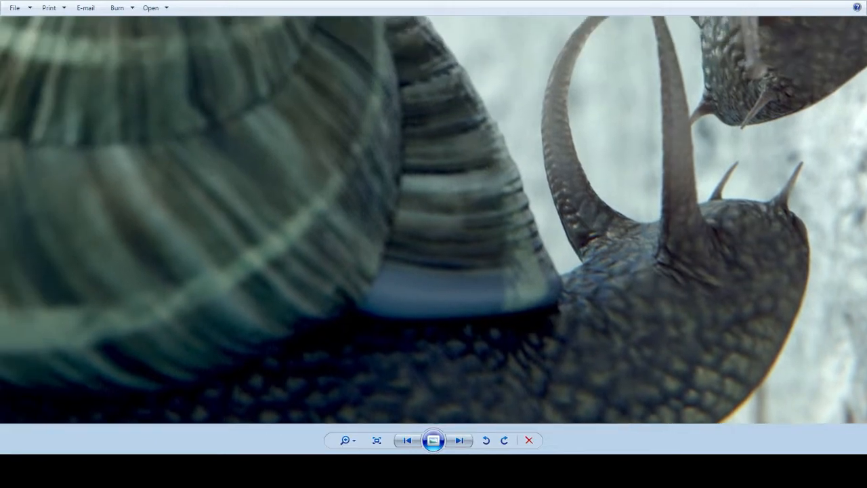
pyautogui.click(377, 440)
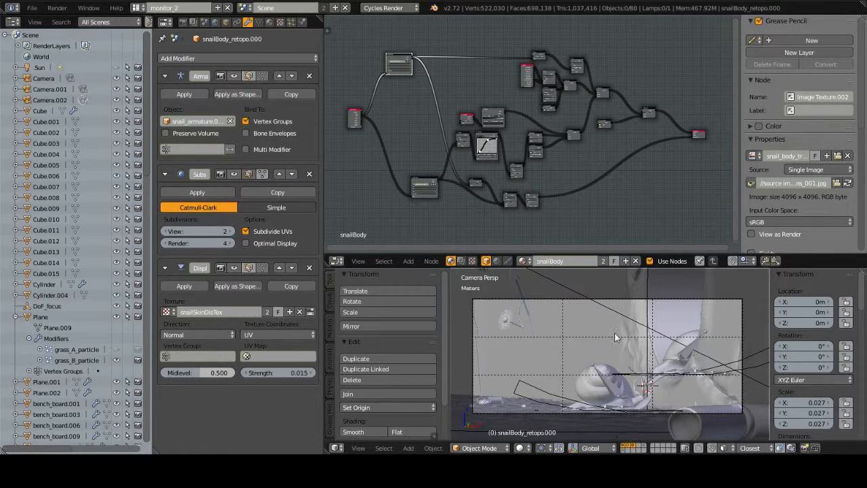
# Step: Switch to Blender, show only the environment layer, maximize the 3D view and inspect the wall, ground and cameras from outside
pyautogui.keyDown('shift'); pyautogui.click(634, 447); pyautogui.keyUp('shift')
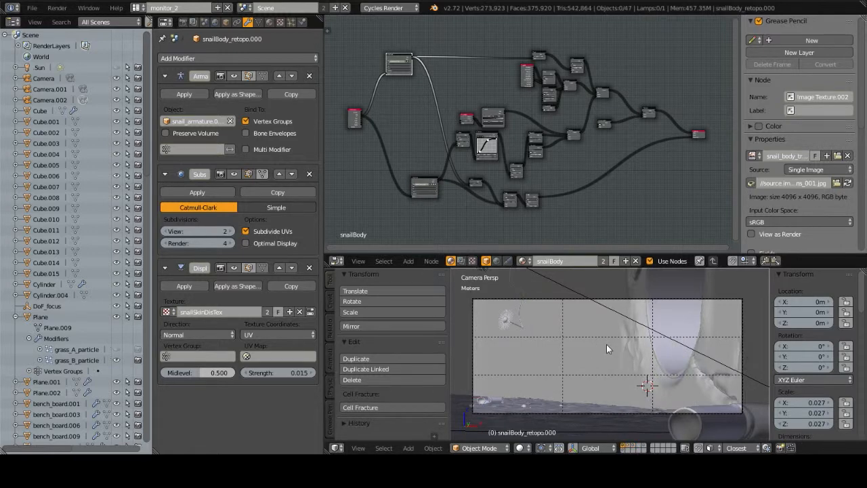
pyautogui.moveTo(628, 351)
pyautogui.mouseDown(button='middle')
pyautogui.moveTo(634, 356)
pyautogui.moveTo(624, 359)
pyautogui.mouseUp(button='middle')
pyautogui.hotkey('ctrl', 'Up')
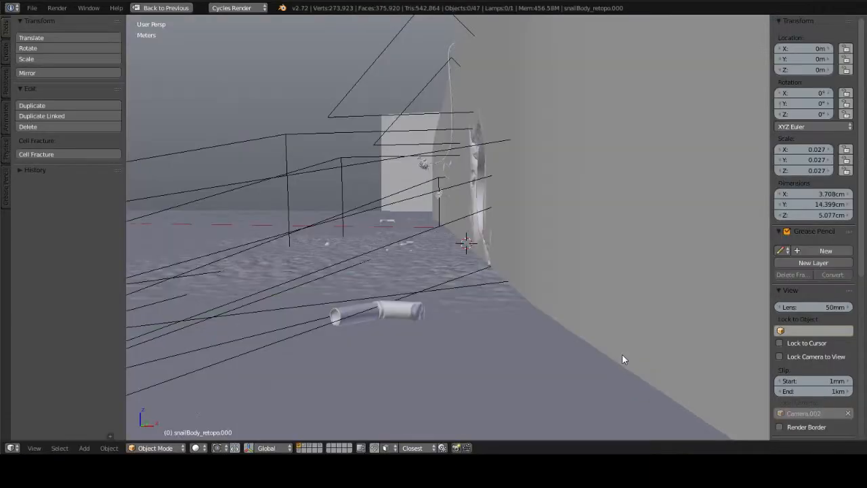
pyautogui.scroll(-3, 468, 304)
pyautogui.moveTo(416, 243); pyautogui.dragTo(484, 257, button='middle')
pyautogui.moveTo(500, 223); pyautogui.dragTo(571, 264, button='middle')
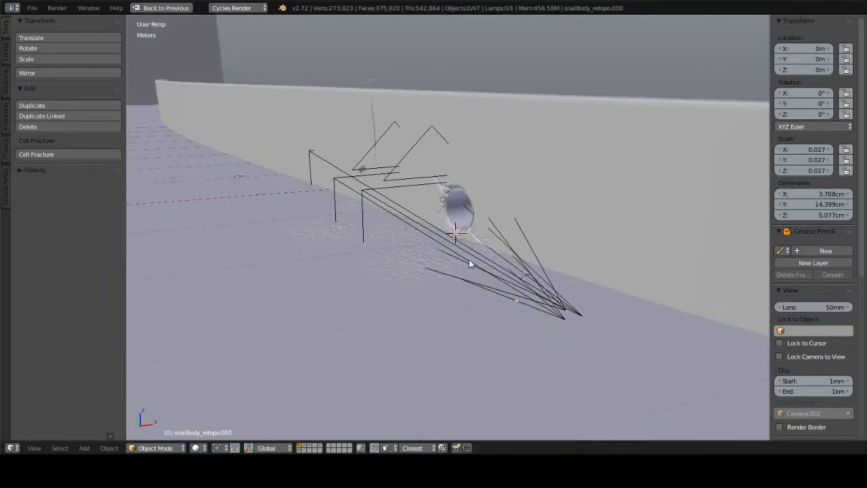
pyautogui.moveTo(469, 259)
pyautogui.mouseDown(button='middle')
pyautogui.moveTo(534, 261)
pyautogui.moveTo(494, 271)
pyautogui.moveTo(519, 275)
pyautogui.moveTo(486, 266)
pyautogui.mouseUp(button='middle')
# Step: Select the close-up ground mesh in wireframe and examine its vertex density in Edit Mode with solid shading
pyautogui.press('z')
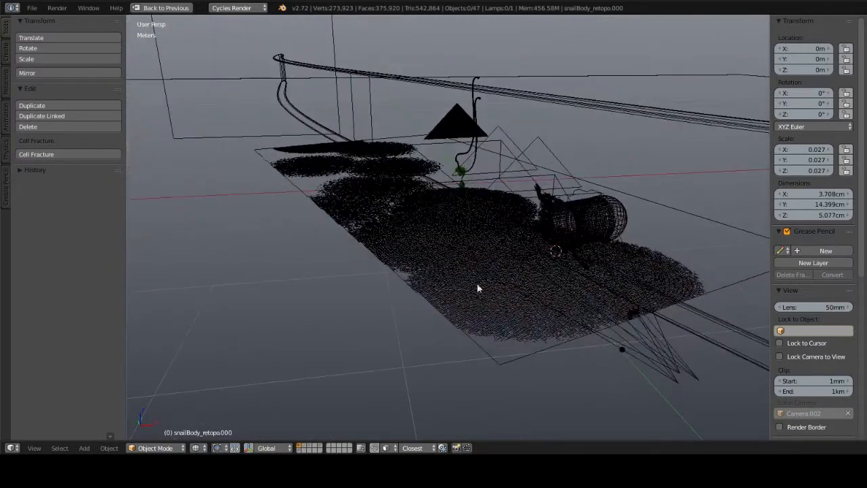
pyautogui.rightClick(474, 306)
pyautogui.moveTo(474, 301); pyautogui.dragTo(457, 263, button='middle')
pyautogui.scroll(3, 478, 294)
pyautogui.moveTo(424, 272); pyautogui.dragTo(483, 280, button='middle')
pyautogui.scroll(1, 483, 280)
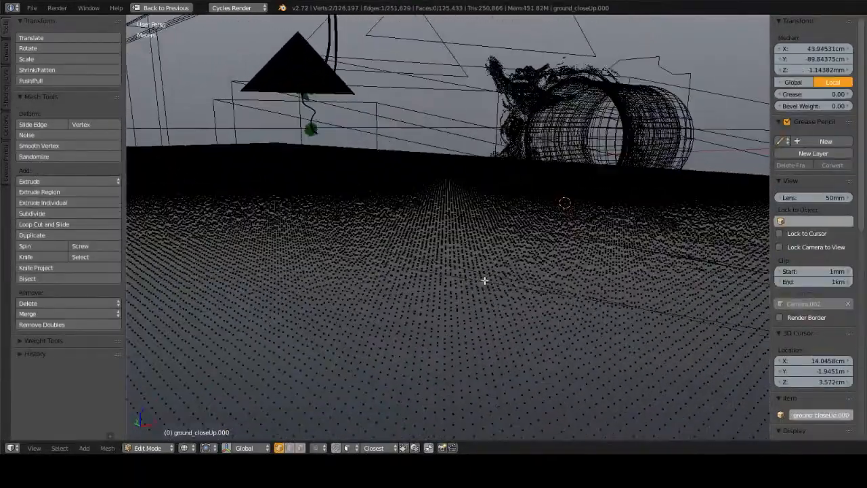
pyautogui.press('z')
pyautogui.scroll(3, 493, 279)
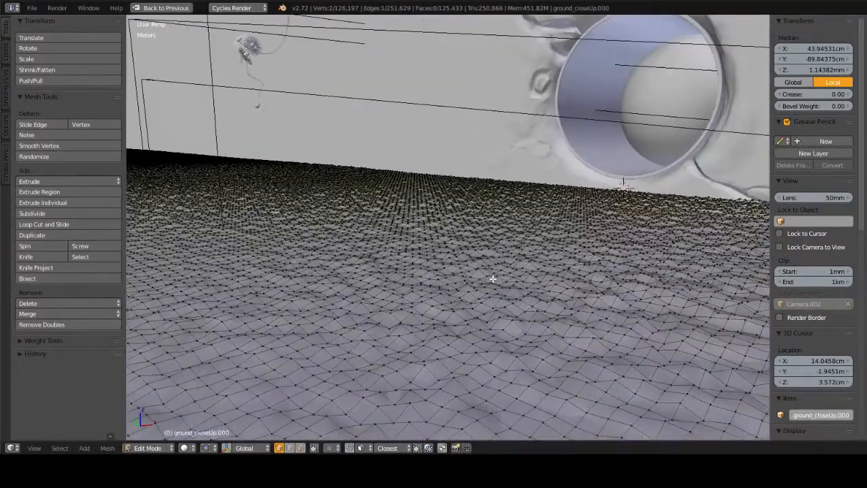
pyautogui.moveTo(493, 279)
pyautogui.mouseDown(button='middle')
pyautogui.moveTo(507, 280)
pyautogui.moveTo(456, 279)
pyautogui.moveTo(464, 275)
pyautogui.moveTo(451, 254)
pyautogui.moveTo(490, 258)
pyautogui.moveTo(441, 264)
pyautogui.moveTo(407, 233)
pyautogui.moveTo(447, 239)
pyautogui.moveTo(425, 237)
pyautogui.moveTo(390, 197)
pyautogui.moveTo(546, 236)
pyautogui.mouseUp(button='middle')
# Step: Leave Edit Mode, deselect the ground and return to the camera view in solid shading
pyautogui.press('z')
pyautogui.press('Tab')
pyautogui.press('a')
pyautogui.scroll(-5, 462, 269)
pyautogui.press('z')
pyautogui.press('z')
pyautogui.moveTo(352, 258); pyautogui.dragTo(475, 246, button='middle')
pyautogui.press('KP_0')
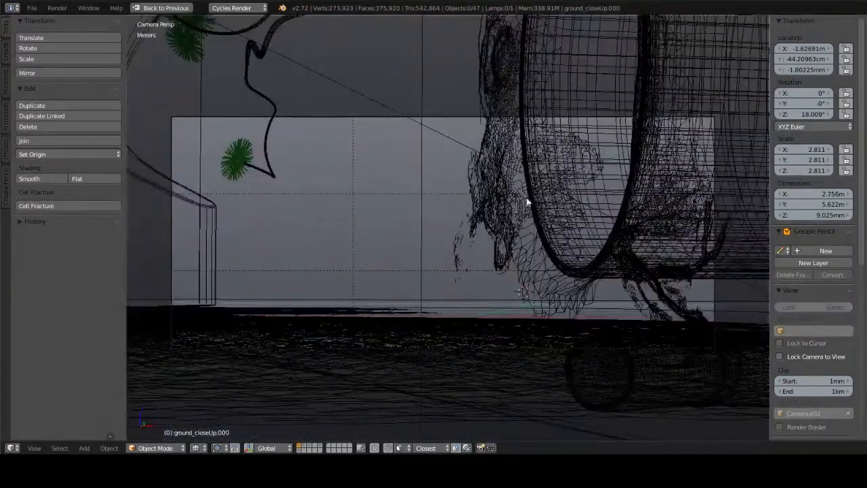
pyautogui.press('z')
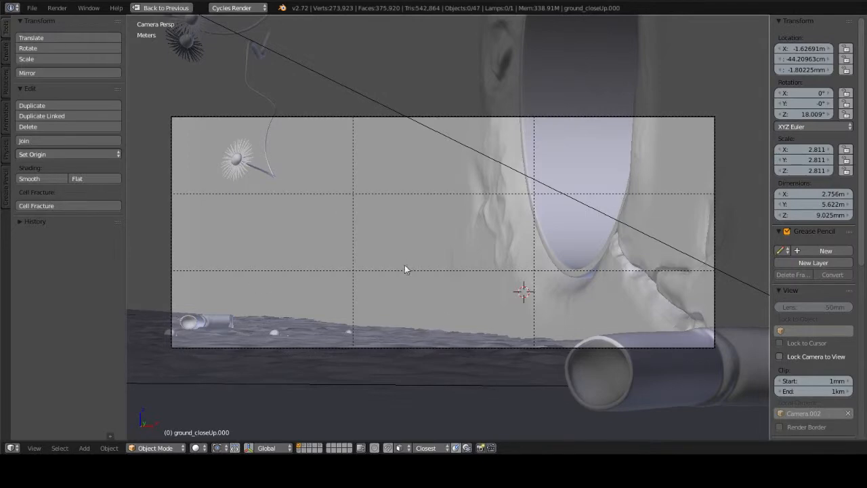
# Step: Select the cigarette butt lying near the wall and inspect it from outside the camera
pyautogui.rightClick(670, 349)
pyautogui.moveTo(566, 226)
pyautogui.mouseDown(button='middle')
pyautogui.moveTo(634, 277)
pyautogui.moveTo(576, 233)
pyautogui.mouseUp(button='middle')
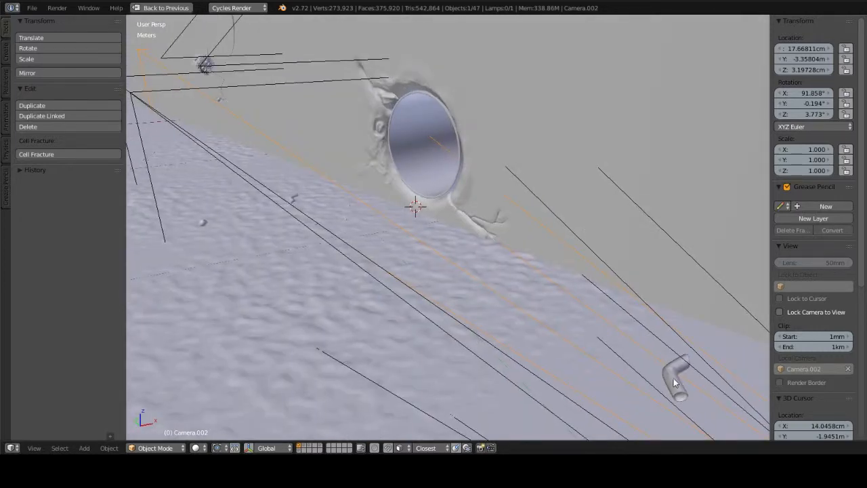
pyautogui.rightClick(675, 383)
pyautogui.press('KP_Decimal')
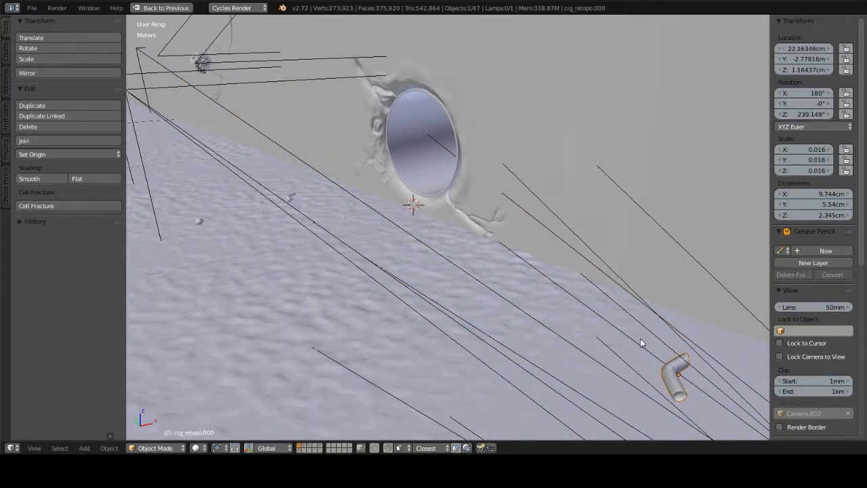
pyautogui.moveTo(558, 273)
pyautogui.mouseDown(button='middle')
pyautogui.moveTo(495, 279)
pyautogui.moveTo(488, 291)
pyautogui.moveTo(542, 273)
pyautogui.moveTo(505, 239)
pyautogui.moveTo(478, 261)
pyautogui.moveTo(441, 251)
pyautogui.moveTo(439, 237)
pyautogui.moveTo(503, 238)
pyautogui.mouseUp(button='middle')
pyautogui.press('z')
pyautogui.press('z')
# Step: Return to the camera view and compare it with the finished render in the image viewer
pyautogui.press('ctrl+alt+KP_0')
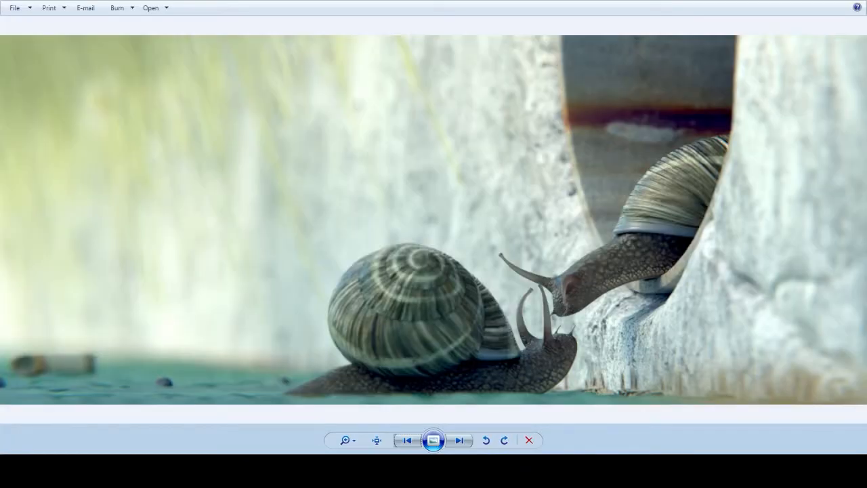
pyautogui.hotkey('alt', 'Tab')
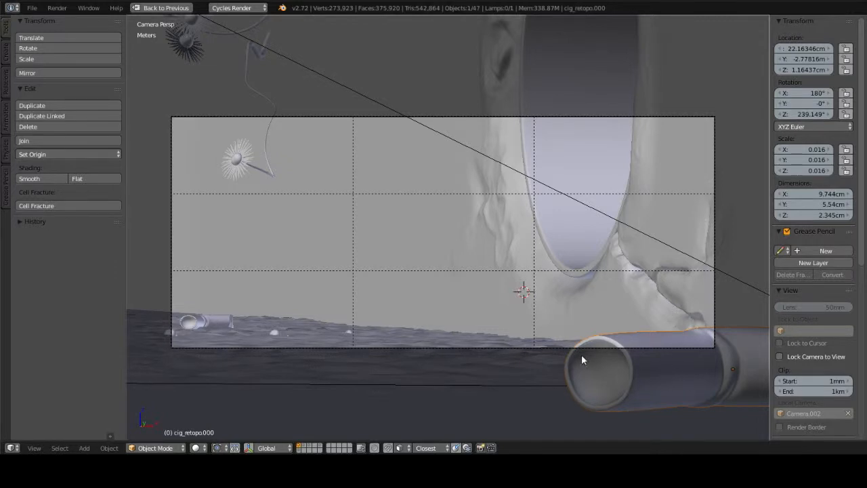
pyautogui.hotkey('alt', 'Tab')
# Step: Select the main wall and examine its mesh topology around the pipe opening in Edit Mode, returning to Object Mode
pyautogui.rightClick(496, 253)
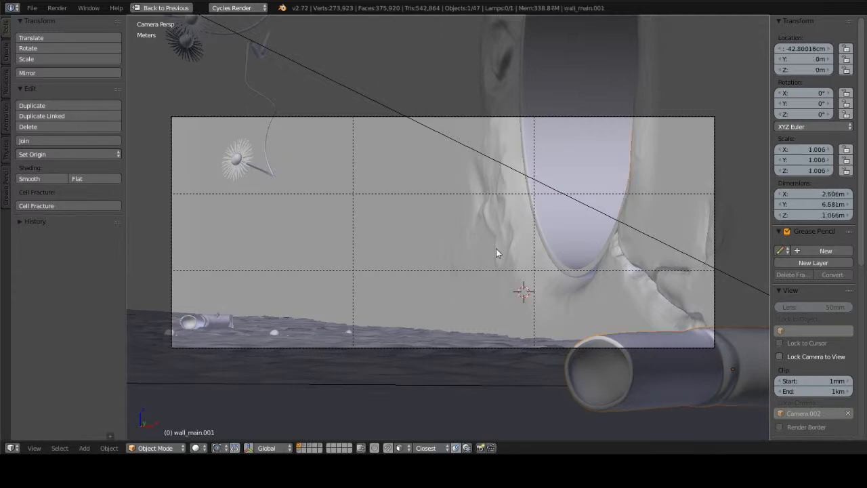
pyautogui.press('Tab')
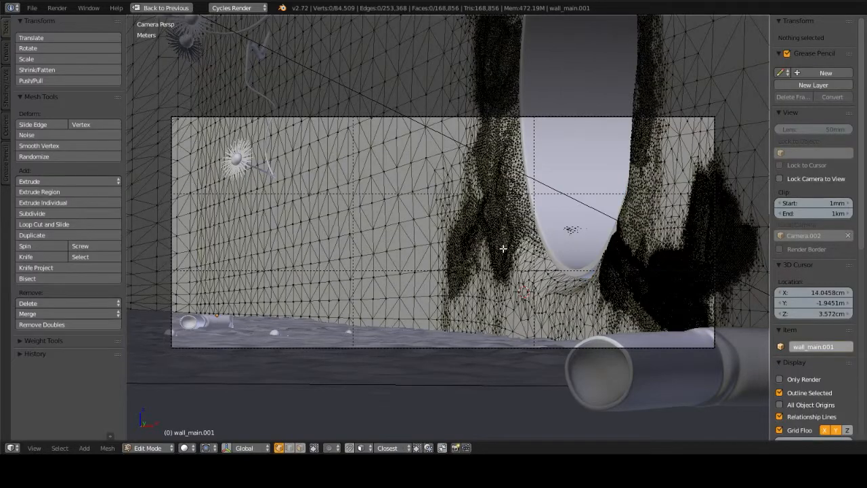
pyautogui.moveTo(508, 248); pyautogui.dragTo(483, 232, button='middle')
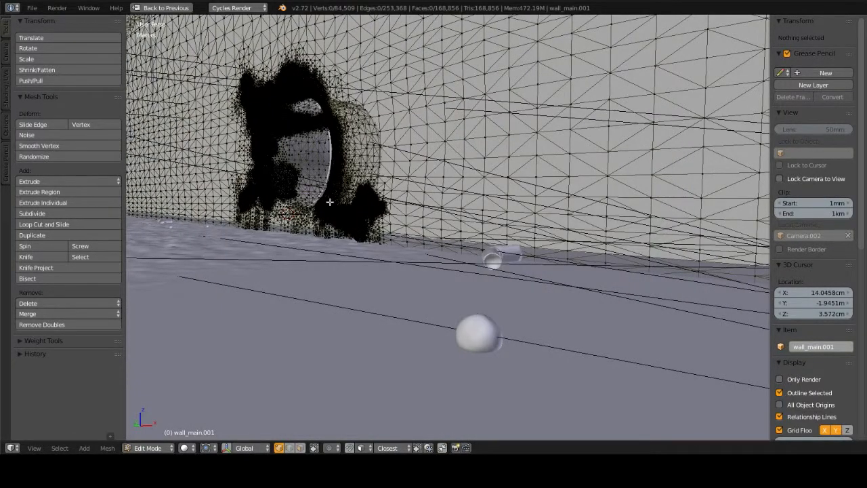
pyautogui.rightClick(337, 237)
pyautogui.press('KP_Decimal')
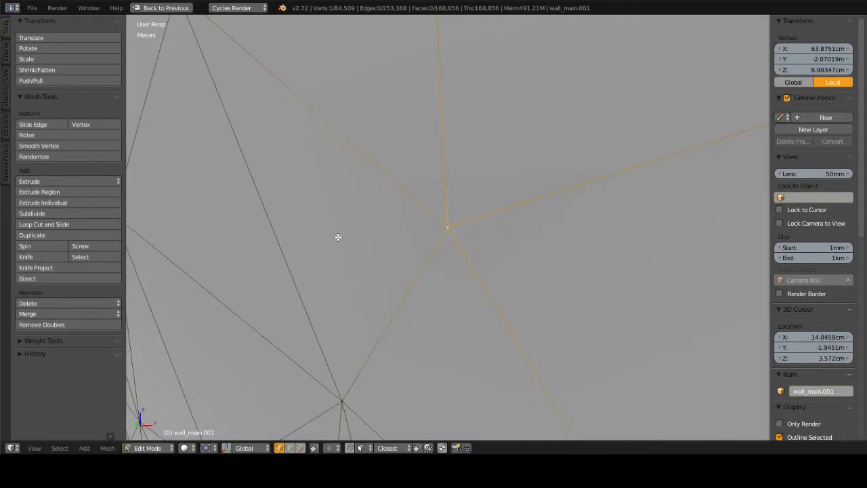
pyautogui.scroll(-7, 342, 239)
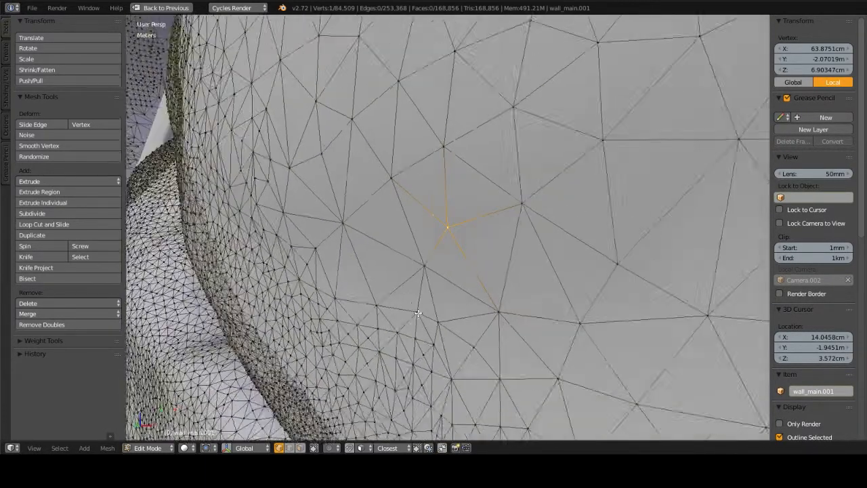
pyautogui.scroll(-2, 431, 406)
pyautogui.moveTo(431, 406); pyautogui.dragTo(398, 270, button='middle')
pyautogui.moveTo(364, 138); pyautogui.dragTo(482, 147, button='middle')
pyautogui.press('Tab')
# Step: Review the wall's available interaction modes and inspect the sculpted cracks around the pipe opening from several angles
pyautogui.moveTo(360, 194); pyautogui.dragTo(479, 179, button='middle')
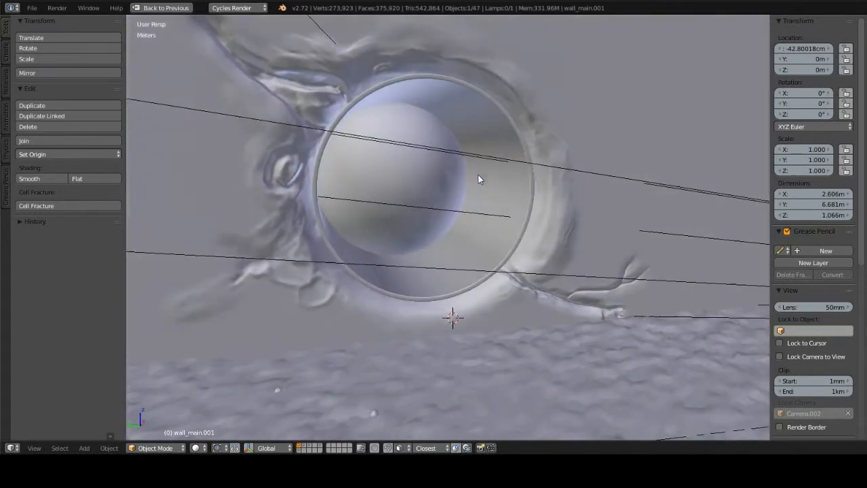
pyautogui.click(172, 450)
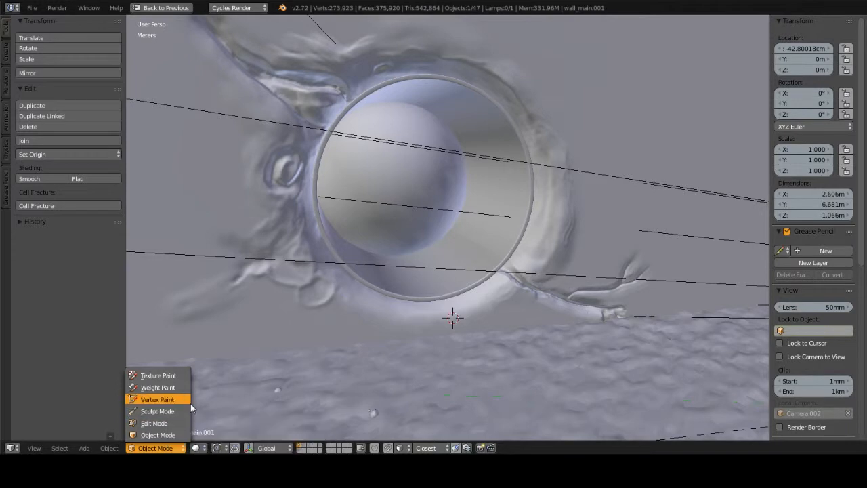
pyautogui.moveTo(514, 253); pyautogui.dragTo(431, 237, button='middle')
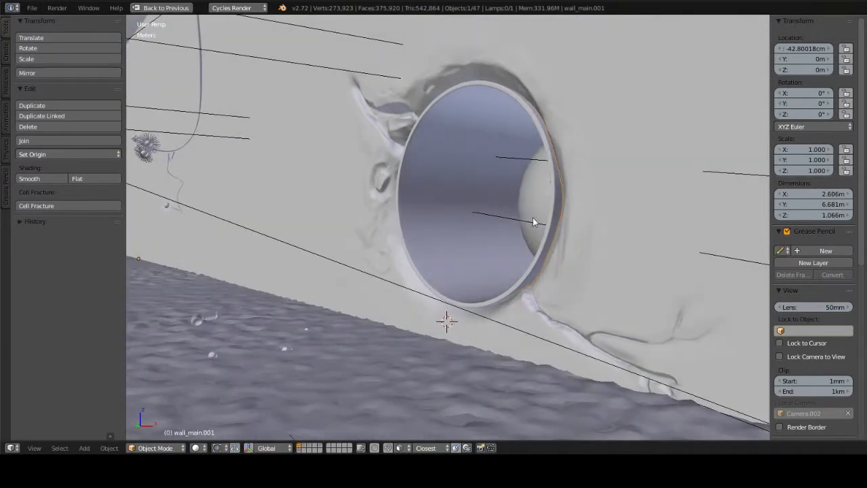
pyautogui.moveTo(533, 222); pyautogui.dragTo(497, 90, button='middle')
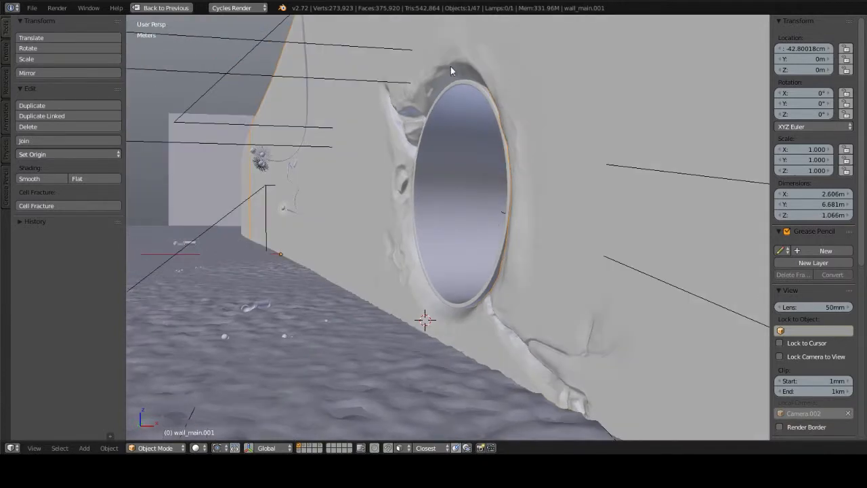
pyautogui.moveTo(427, 320); pyautogui.dragTo(489, 110, button='middle')
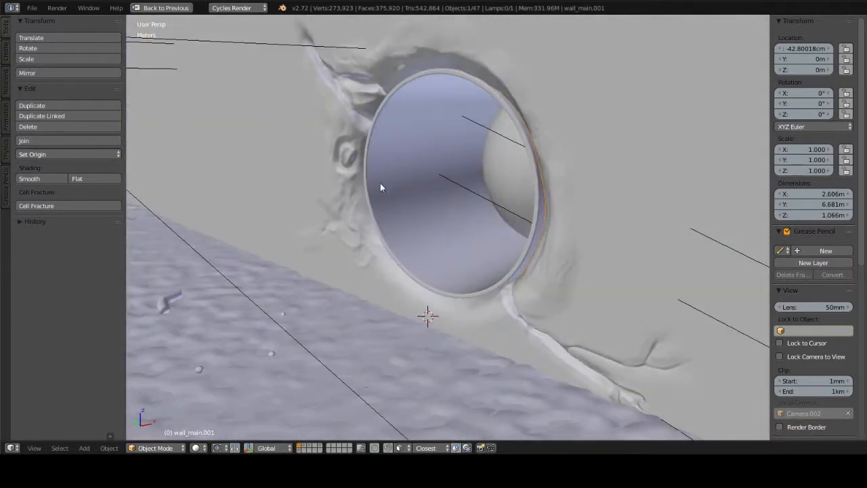
pyautogui.moveTo(527, 183); pyautogui.dragTo(534, 166, button='middle')
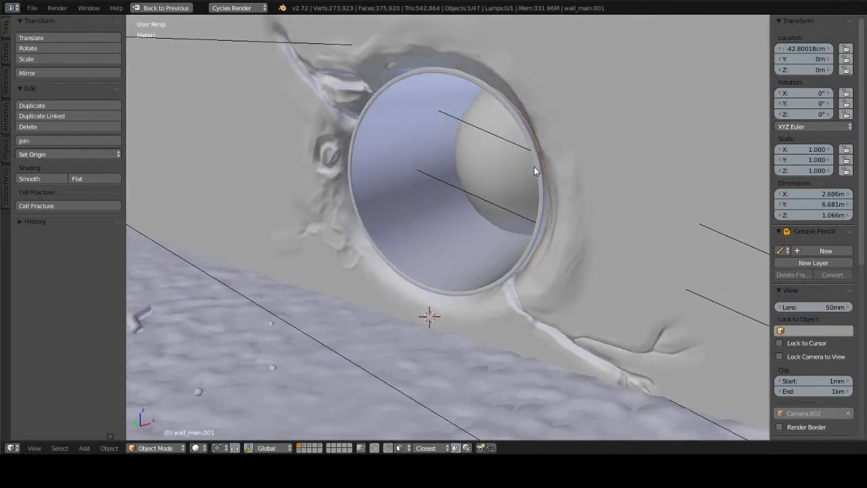
# Step: Select the flower petals hanging on the wall, inspect them up close and return to the camera view
pyautogui.press('KP_0')
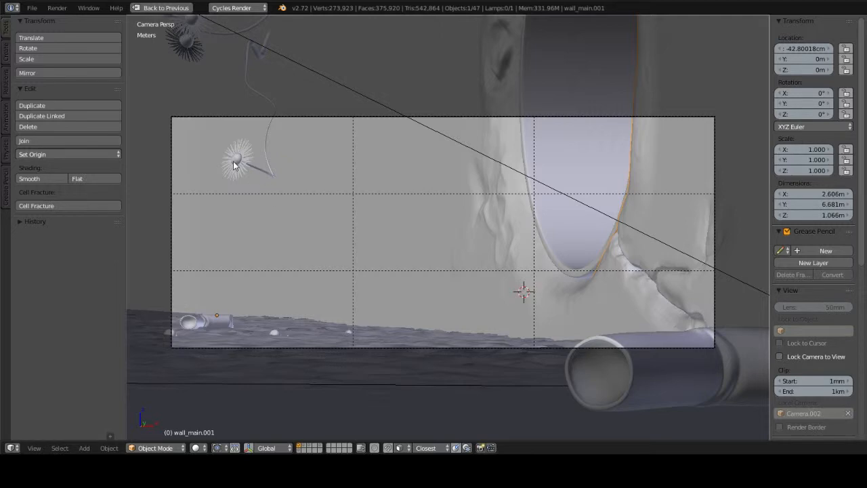
pyautogui.rightClick(258, 166)
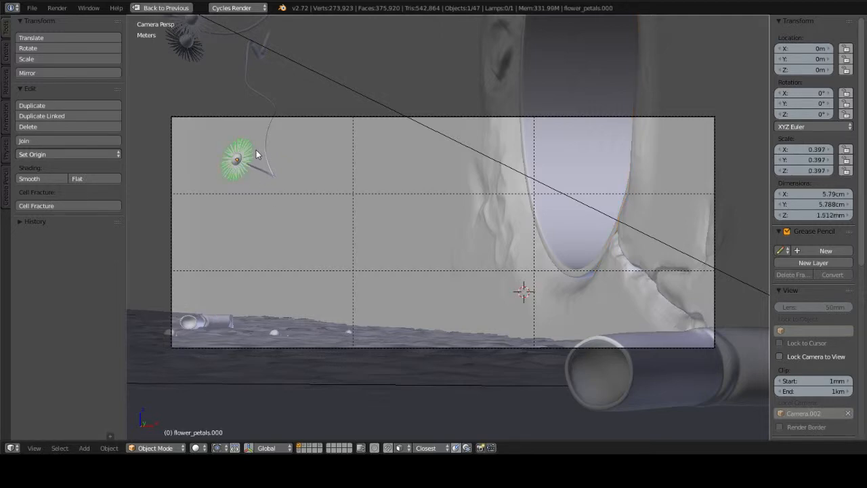
pyautogui.press('KP_Decimal')
pyautogui.moveTo(483, 212); pyautogui.dragTo(442, 208, button='middle')
pyautogui.press('KP_0')
# Step: Show only the snail layer, select the lower snail's root control in Pose Mode and inspect both rigged snails
pyautogui.press('2')
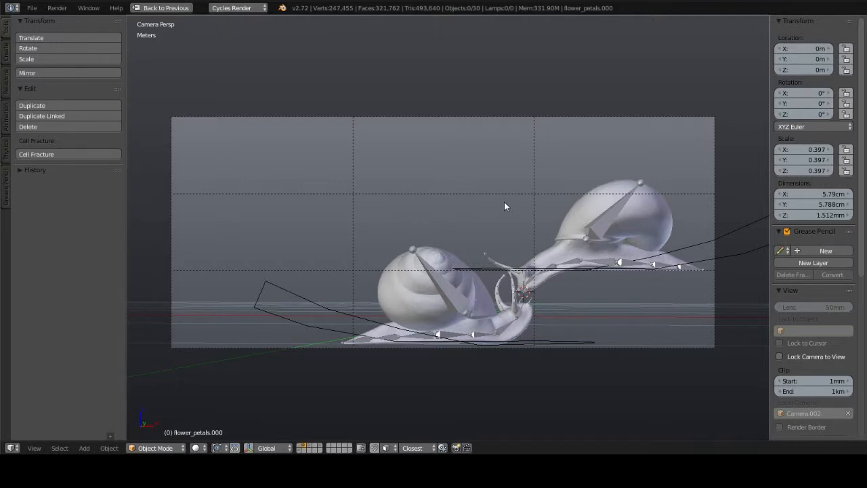
pyautogui.moveTo(504, 206); pyautogui.dragTo(589, 251, button='middle')
pyautogui.rightClick(563, 299)
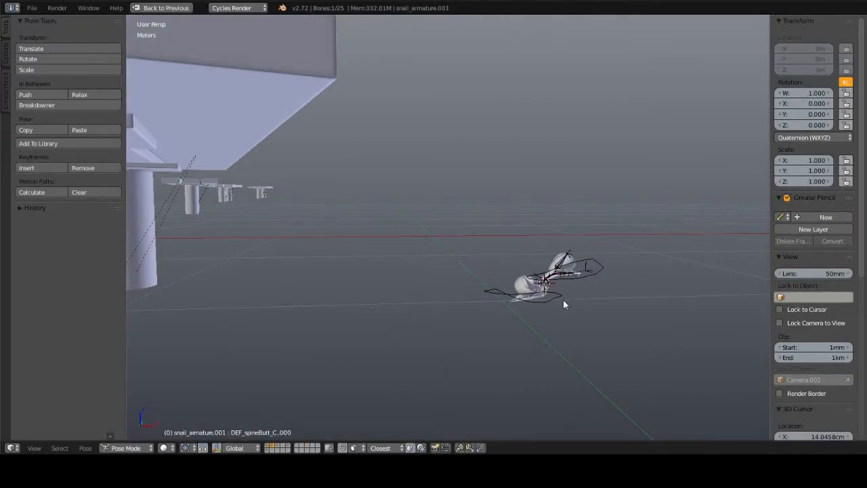
pyautogui.hotkey('ctrl', 'Tab')
pyautogui.press('KP_Decimal')
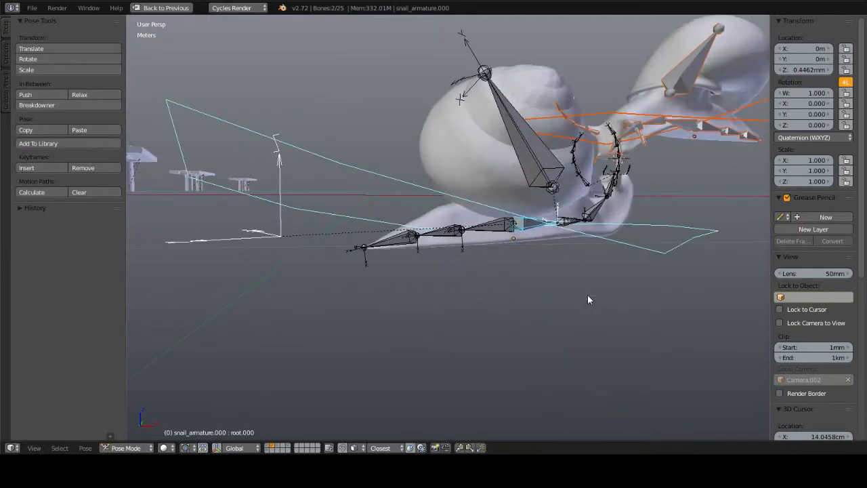
pyautogui.moveTo(598, 246); pyautogui.dragTo(556, 252, button='middle')
pyautogui.moveTo(505, 300); pyautogui.dragTo(475, 306, button='middle')
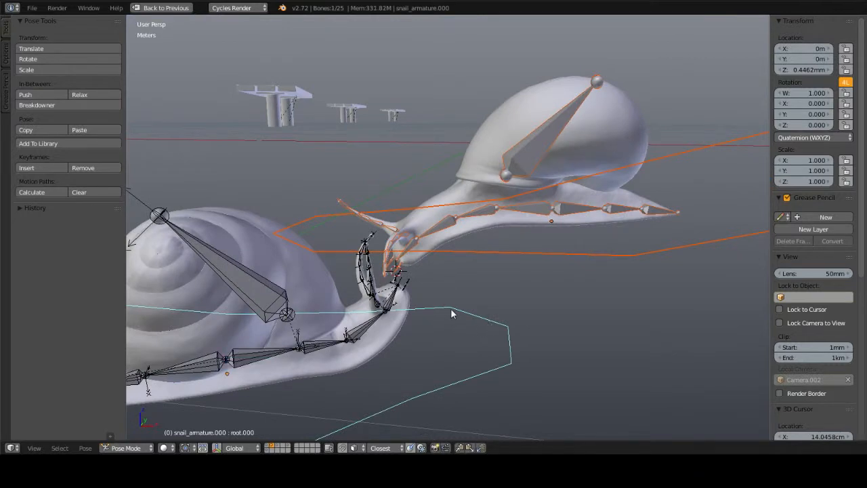
# Step: Check the lower snail's rig in Edit Mode, and select the upper snail's armature in Object Mode
pyautogui.press('Tab')
pyautogui.press('Tab')
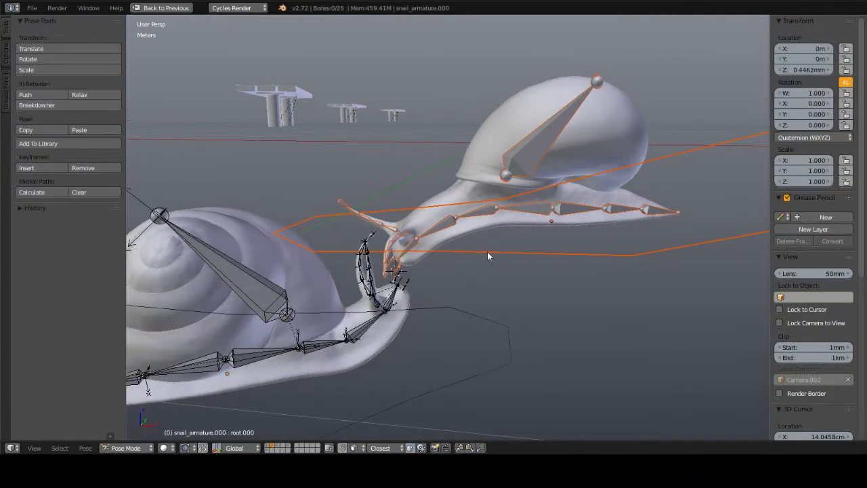
pyautogui.rightClick(488, 251)
# Step: Select the lower snail's root control in Pose Mode again and inspect its spine, shell and tentacle bones
pyautogui.press('Tab')
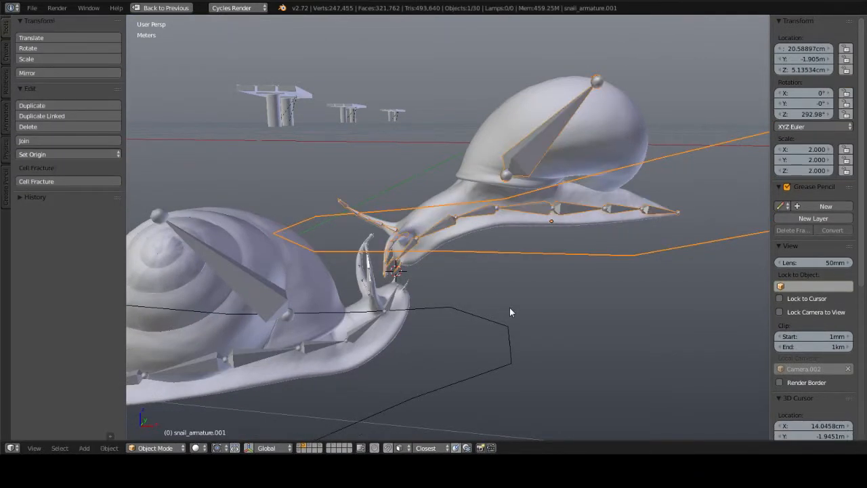
pyautogui.press('Tab')
pyautogui.rightClick(482, 310)
pyautogui.moveTo(485, 308); pyautogui.dragTo(459, 302, button='middle')
pyautogui.press('KP_Decimal')
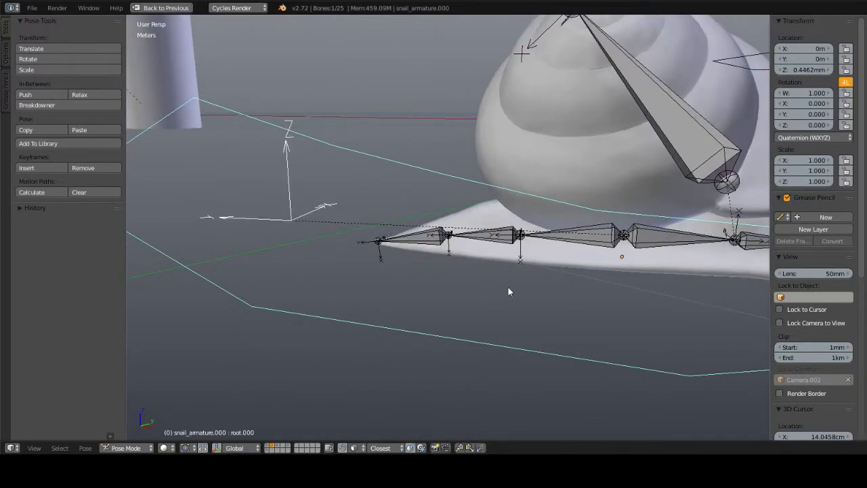
pyautogui.moveTo(508, 286); pyautogui.dragTo(380, 234, button='middle')
pyautogui.scroll(-5, 378, 231)
pyautogui.moveTo(453, 151); pyautogui.dragTo(512, 150, button='middle')
pyautogui.scroll(3, 571, 176)
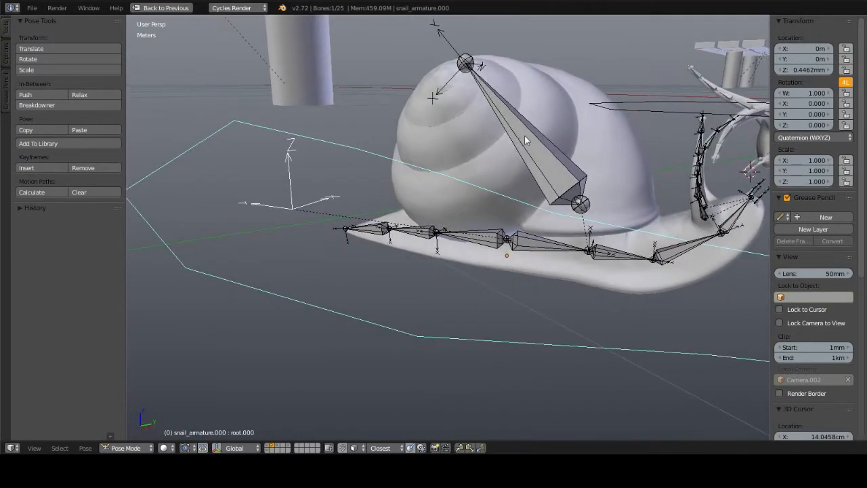
# Step: Select the lower snail's shell bone, try rotating it to demonstrate the shell movement, and cancel the rotation
pyautogui.rightClick(525, 136)
pyautogui.moveTo(583, 150); pyautogui.dragTo(552, 138, button='middle')
pyautogui.press('r')
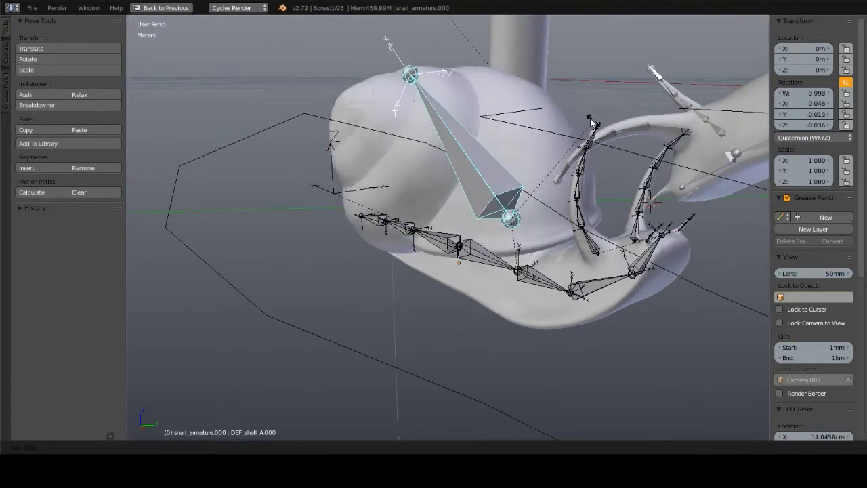
pyautogui.rightClick(539, 136)
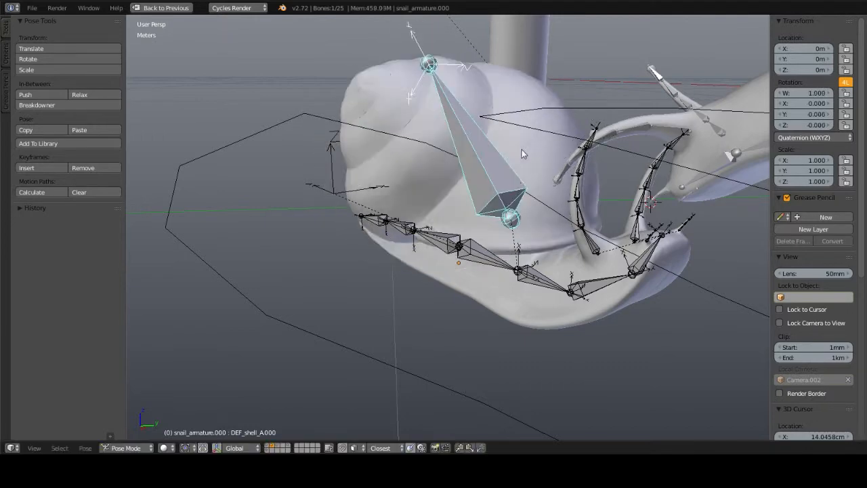
pyautogui.moveTo(522, 153); pyautogui.dragTo(448, 209, button='middle')
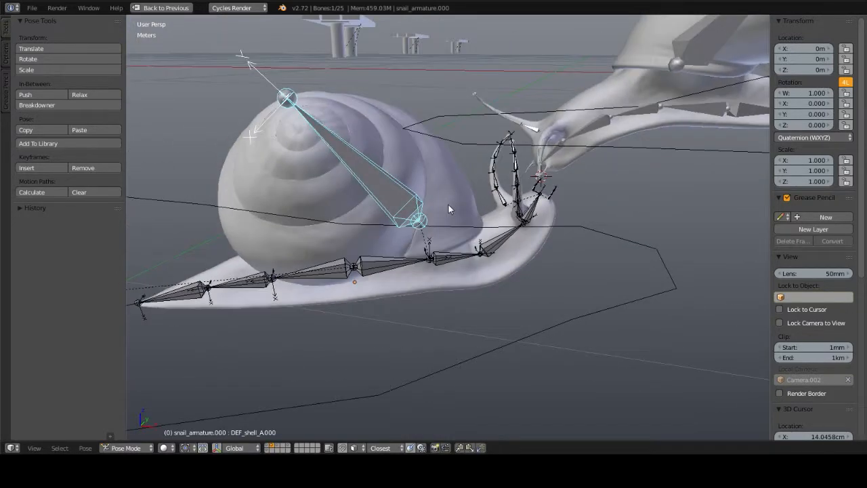
# Step: Select the base bone of one of the lower snail's tentacles, try rotating it, and bring both snails back into view
pyautogui.scroll(4, 448, 205)
pyautogui.keyDown('shift'); pyautogui.moveTo(548, 188); pyautogui.dragTo(455, 225, button='middle'); pyautogui.keyUp('shift')
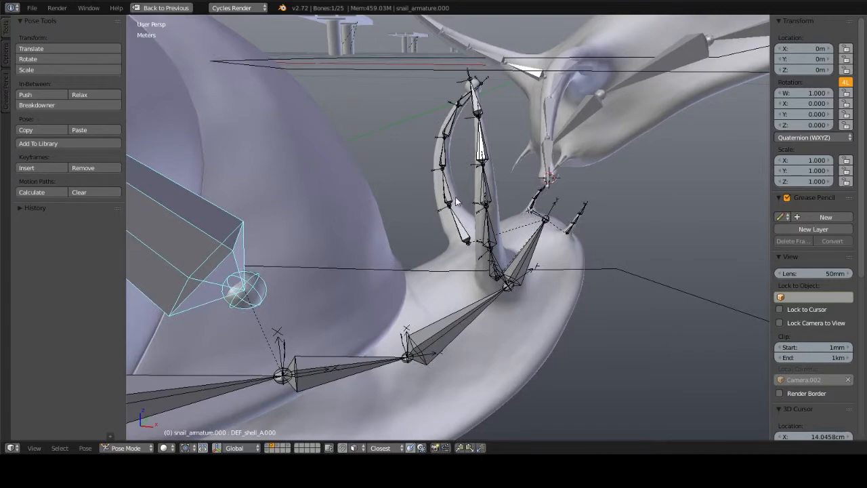
pyautogui.moveTo(454, 199); pyautogui.dragTo(582, 202, button='middle')
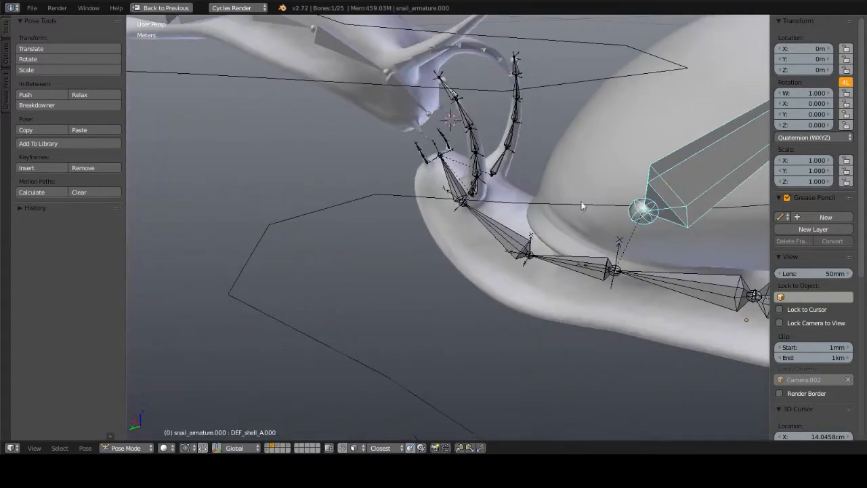
pyautogui.rightClick(470, 187)
pyautogui.rightClick(477, 193)
pyautogui.moveTo(476, 193); pyautogui.dragTo(579, 211, button='middle')
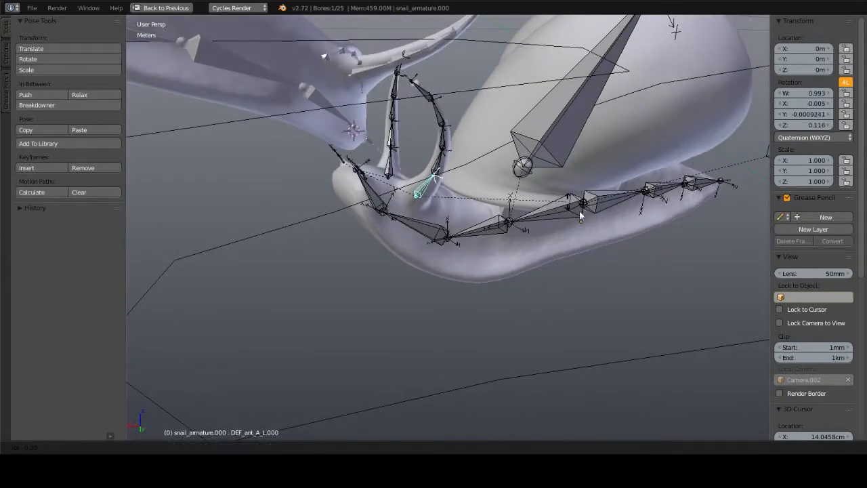
pyautogui.moveTo(490, 206); pyautogui.dragTo(444, 220, button='middle')
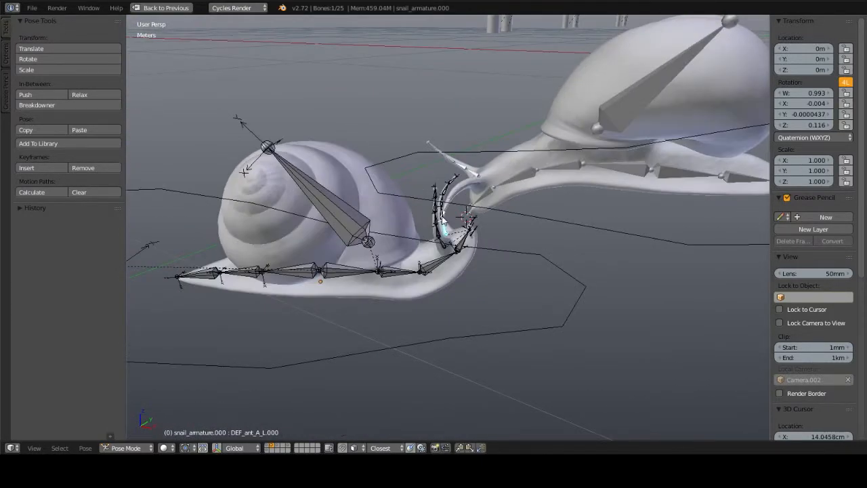
pyautogui.moveTo(496, 204); pyautogui.dragTo(470, 237, button='middle')
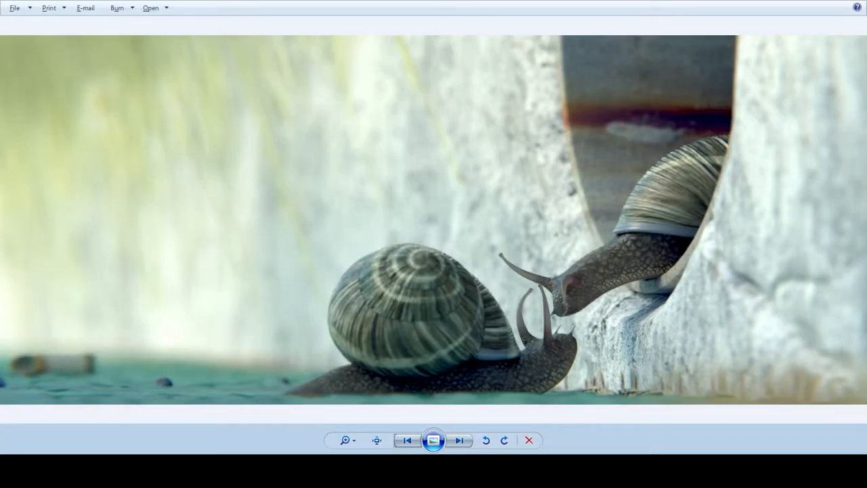
# Step: Switch to the finished render in the image viewer and examine the upper snail's bumpy skin at actual size
pyautogui.click(377, 440)
pyautogui.moveTo(650, 366); pyautogui.dragTo(231, 79)
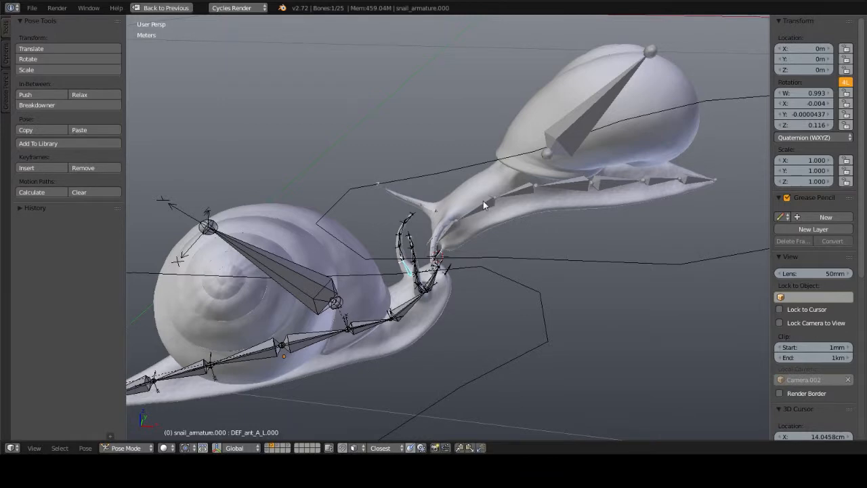
# Step: Back in Blender, select the upper snail's body mesh and restore the full multi-editor layout
pyautogui.moveTo(483, 200); pyautogui.dragTo(496, 235, button='middle')
pyautogui.rightClick(528, 209)
pyautogui.hotkey('shift', 'space')
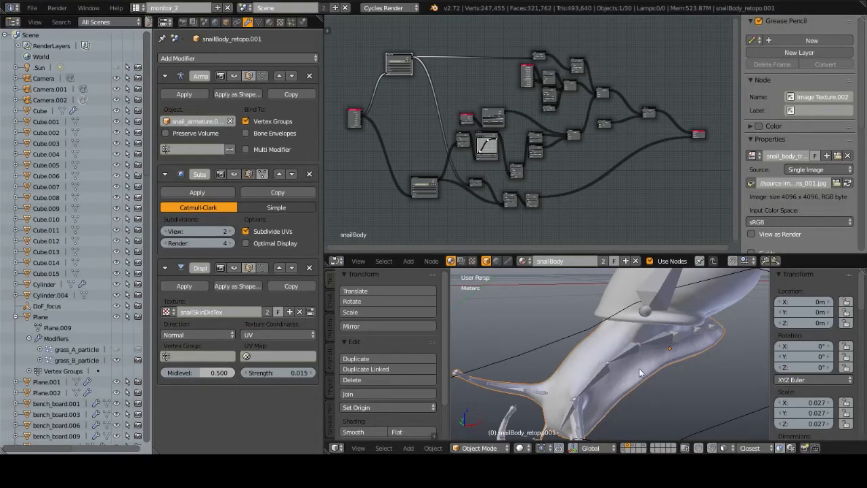
pyautogui.moveTo(641, 372); pyautogui.dragTo(664, 350, button='middle')
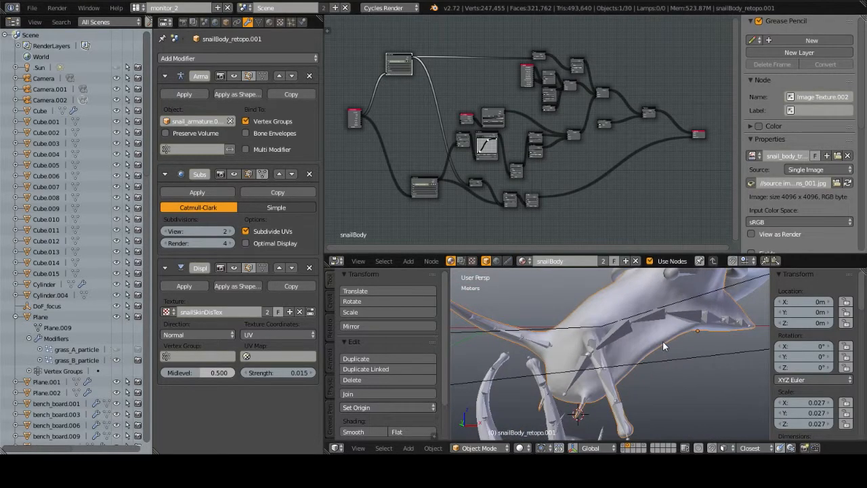
# Step: Select the upper snail's armature and turn off its X-Ray display
pyautogui.rightClick(610, 391)
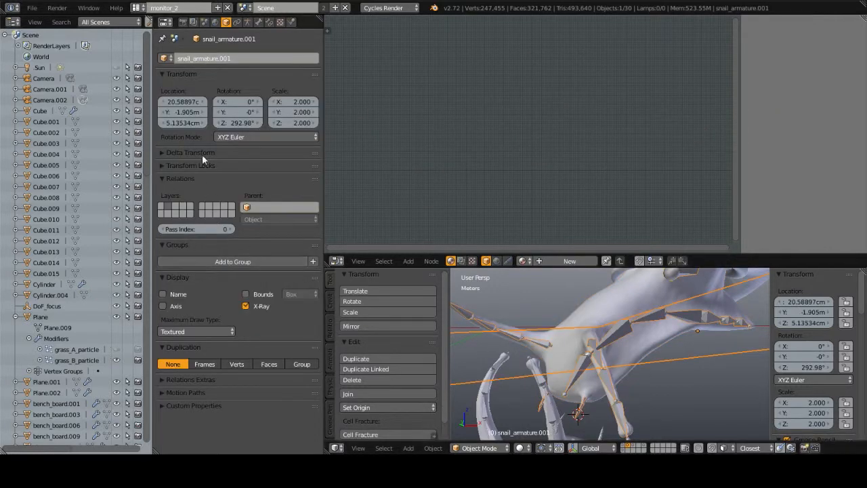
pyautogui.click(245, 306)
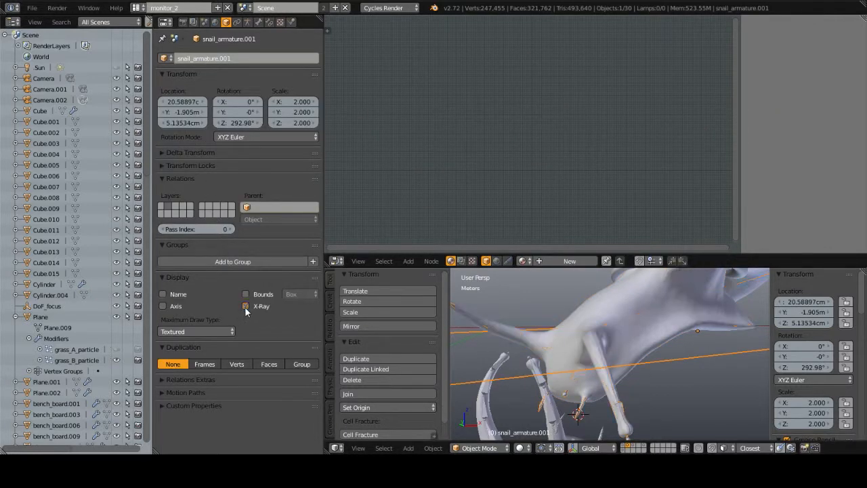
pyautogui.scroll(4, 655, 319)
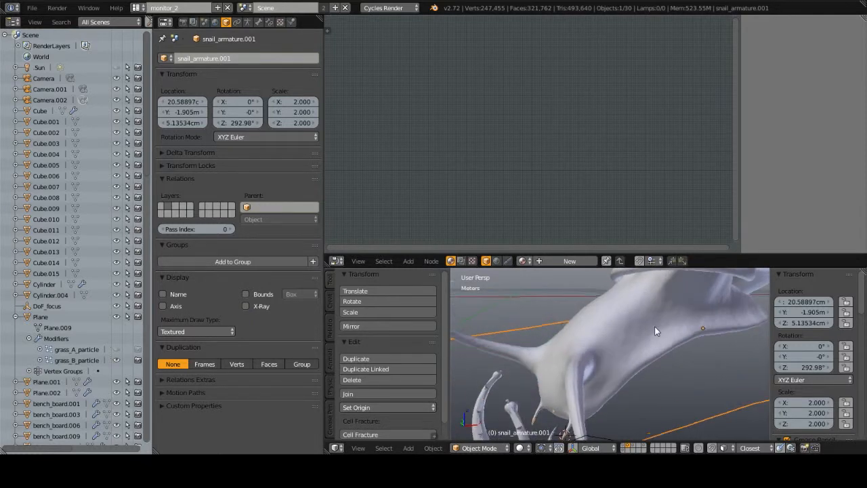
# Step: Select the upper snail's body, disable its Subsurf modifier in the viewport, and examine the base mesh in wireframe and Edit Mode
pyautogui.rightClick(655, 361)
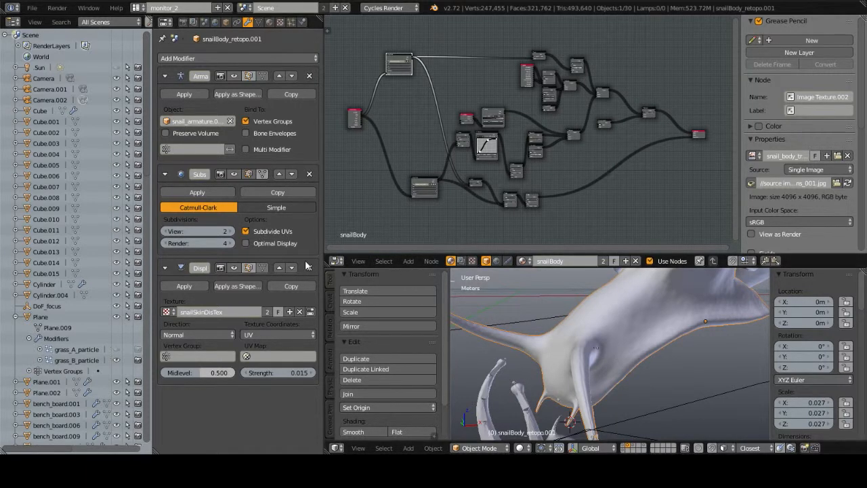
pyautogui.click(235, 174)
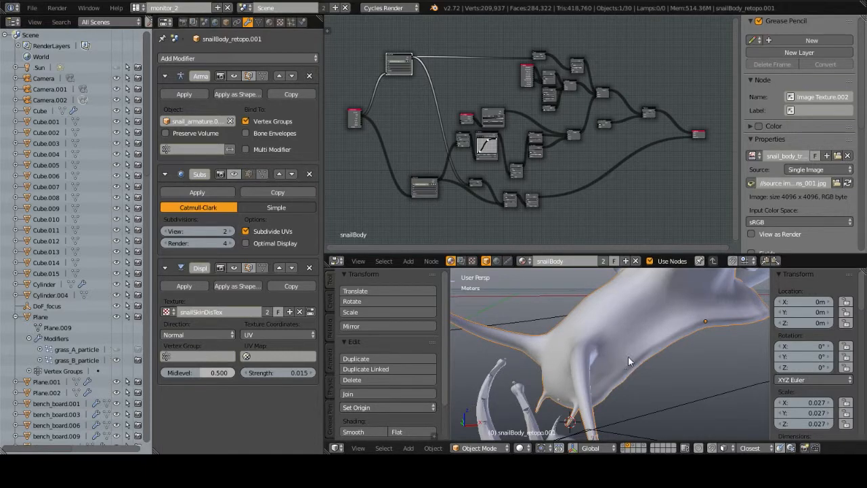
pyautogui.moveTo(628, 358)
pyautogui.mouseDown(button='middle')
pyautogui.moveTo(643, 362)
pyautogui.moveTo(606, 356)
pyautogui.moveTo(678, 370)
pyautogui.moveTo(737, 361)
pyautogui.moveTo(668, 340)
pyautogui.moveTo(613, 337)
pyautogui.mouseUp(button='middle')
pyautogui.press('z')
pyautogui.press('z')
pyautogui.press('Tab')
pyautogui.press('z')
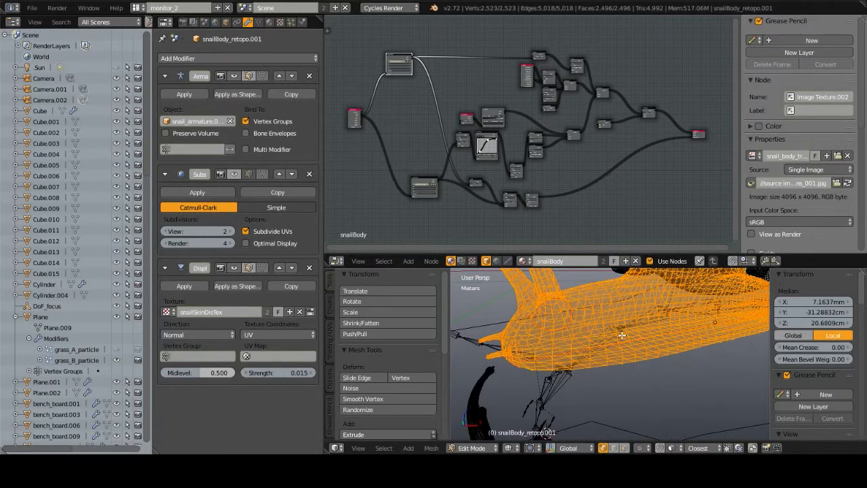
pyautogui.press('Tab')
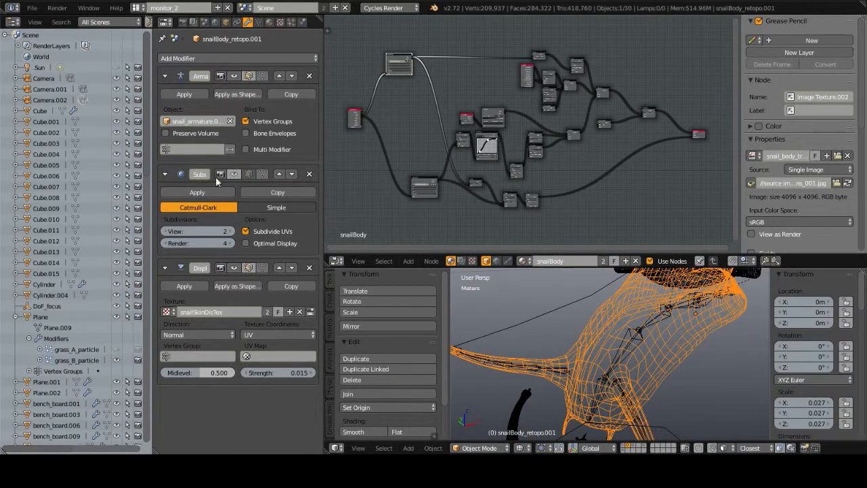
# Step: Re-enable the body's Subsurf modifier in the viewport and return to solid shading
pyautogui.click(236, 174)
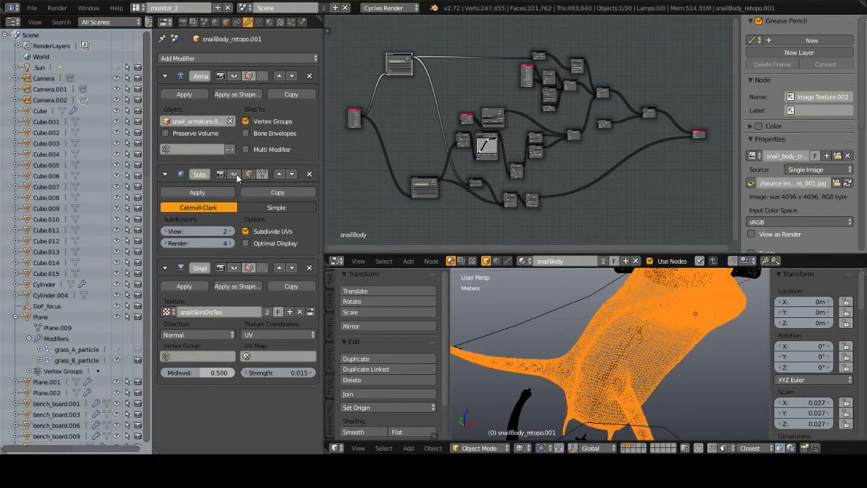
pyautogui.press('z')
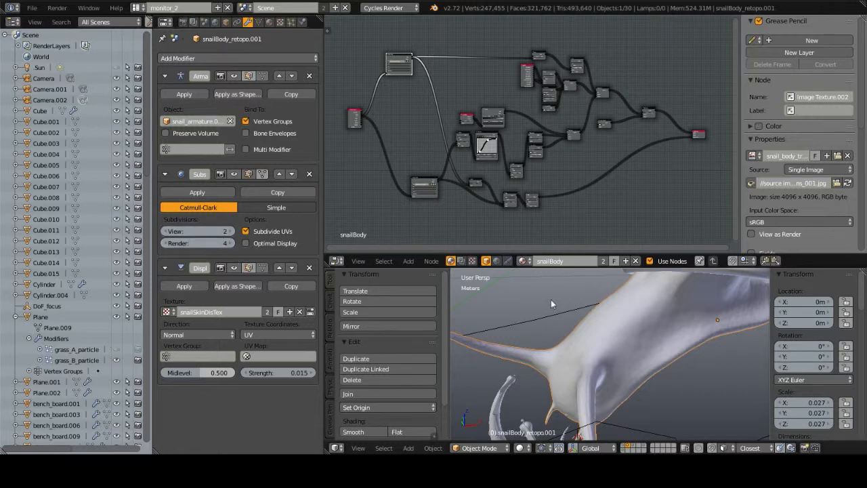
pyautogui.moveTo(682, 346); pyautogui.dragTo(605, 329, button='middle')
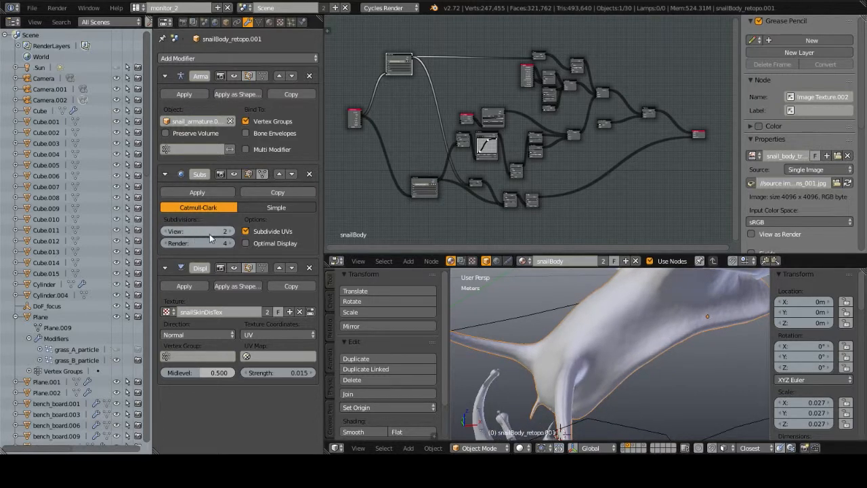
# Step: Lower the Subsurf view subdivisions to 0 to compare the body's smoothness, and raise them back to 2
pyautogui.click(166, 231)
pyautogui.click(166, 232)
pyautogui.moveTo(598, 330); pyautogui.dragTo(620, 327, button='middle')
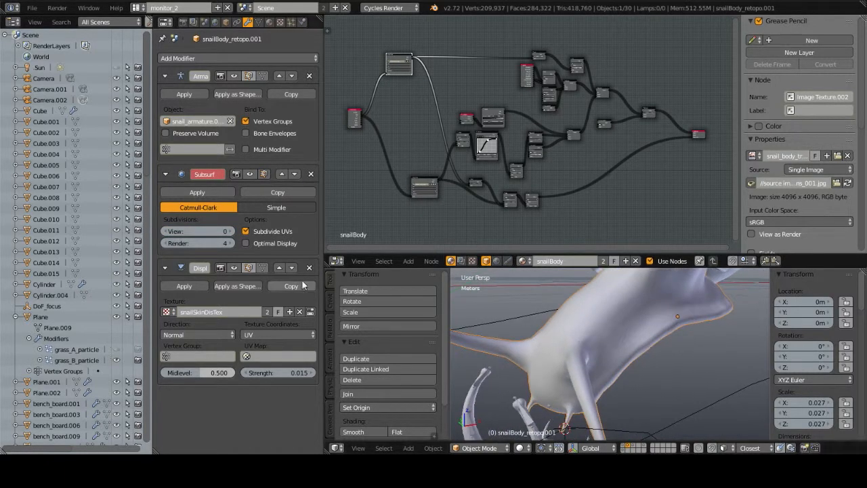
pyautogui.click(232, 231)
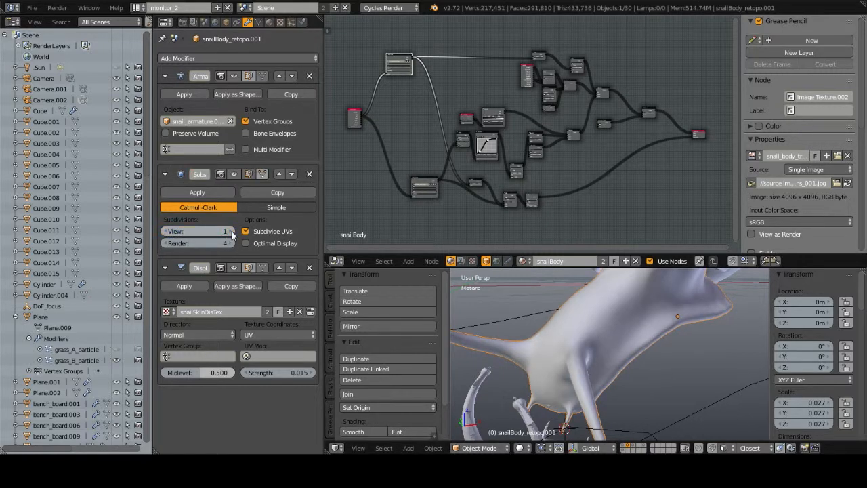
pyautogui.click(232, 232)
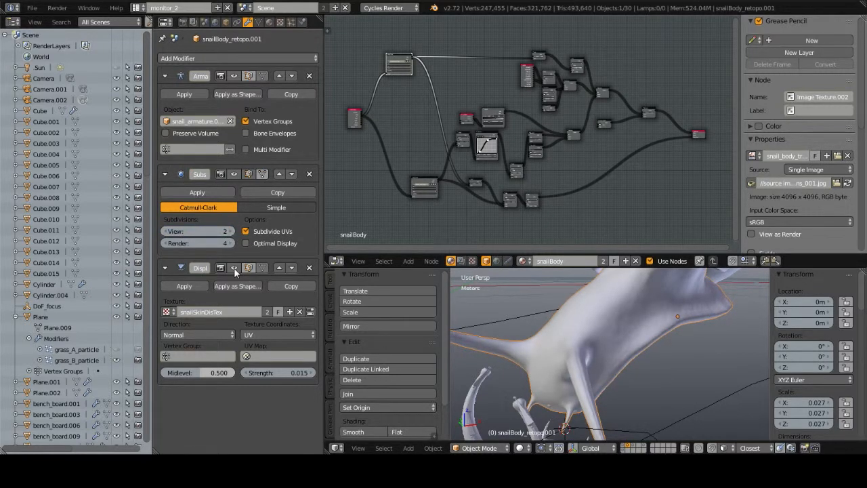
# Step: Disable the body's Displace modifier in the viewport, set the Subsurf view subdivisions to 3, and check the mesh density in wireframe
pyautogui.click(234, 268)
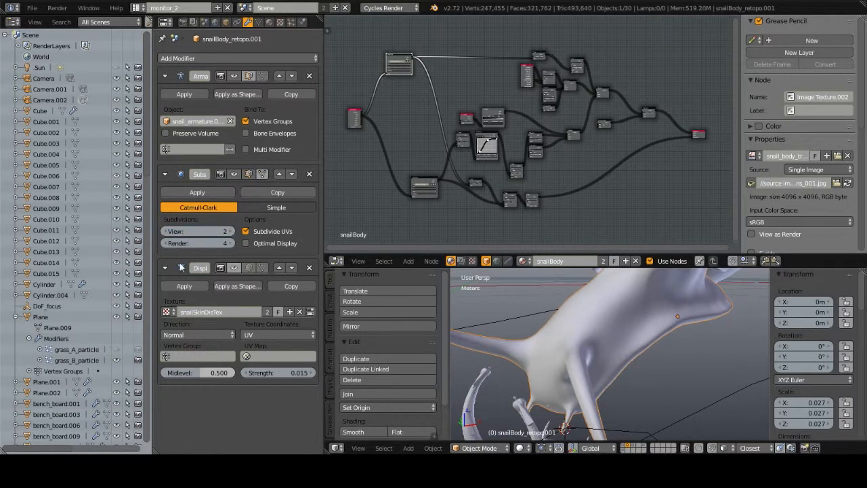
pyautogui.click(233, 232)
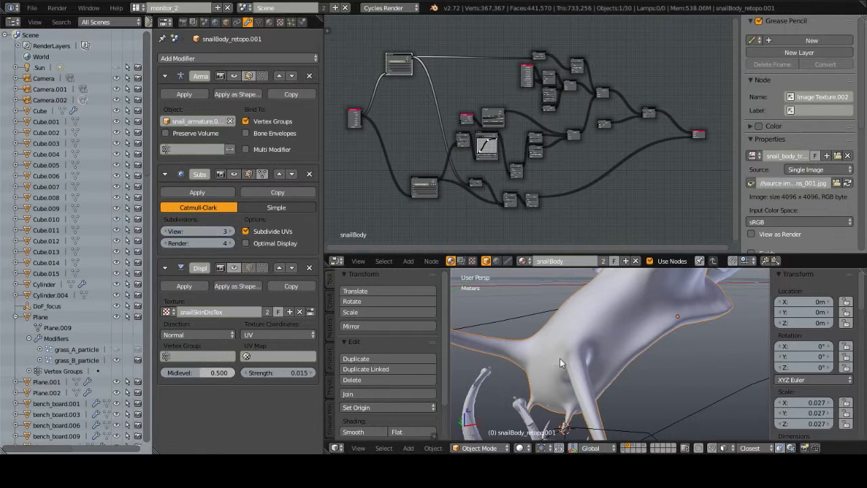
pyautogui.press('z')
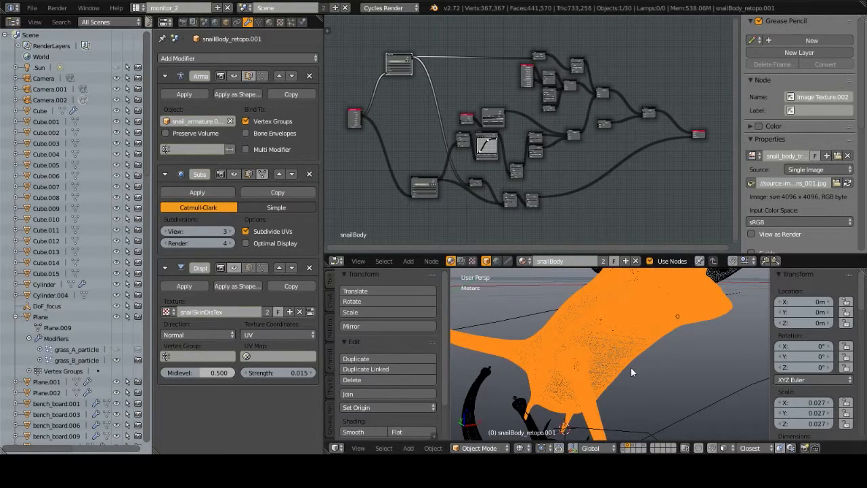
pyautogui.scroll(5, 631, 367)
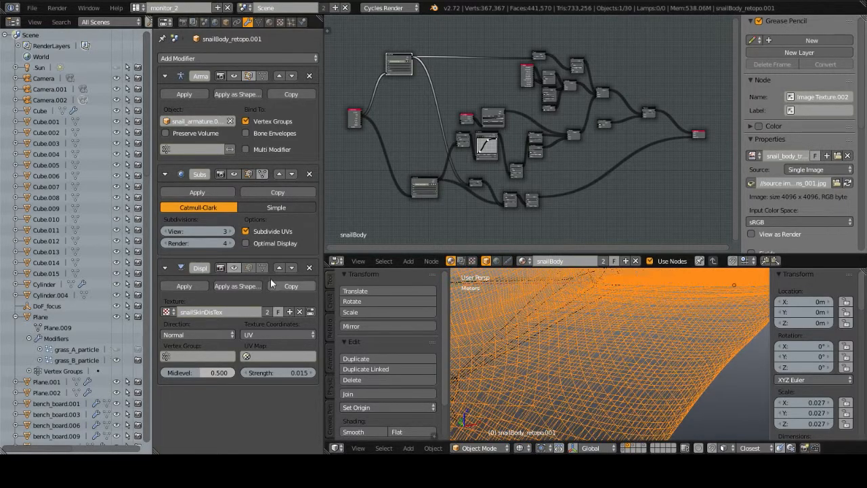
# Step: Set the Subsurf view subdivisions to 4 and compare the body mesh in wireframe and solid shading
pyautogui.moveTo(233, 232); pyautogui.dragTo(233, 232)
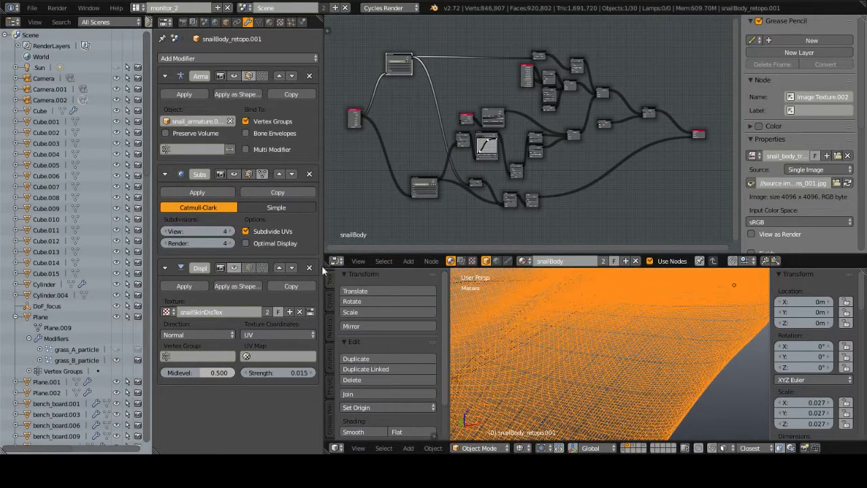
pyautogui.scroll(-4, 608, 385)
pyautogui.scroll(4, 608, 385)
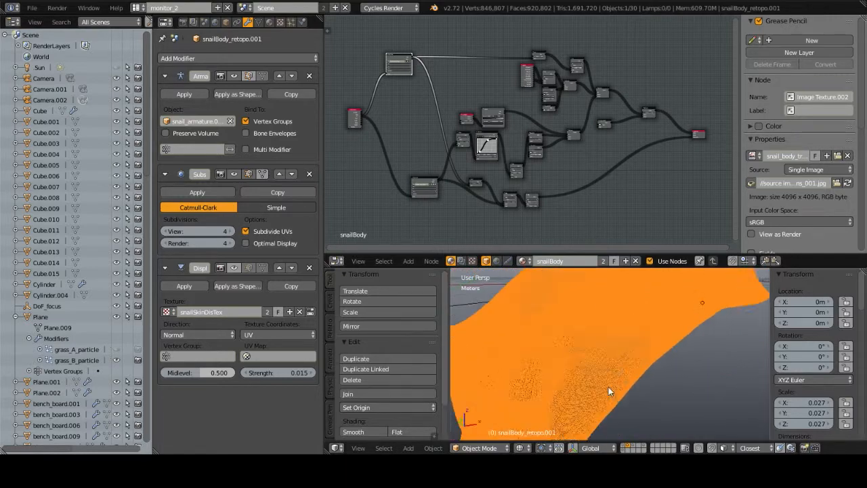
pyautogui.press('z')
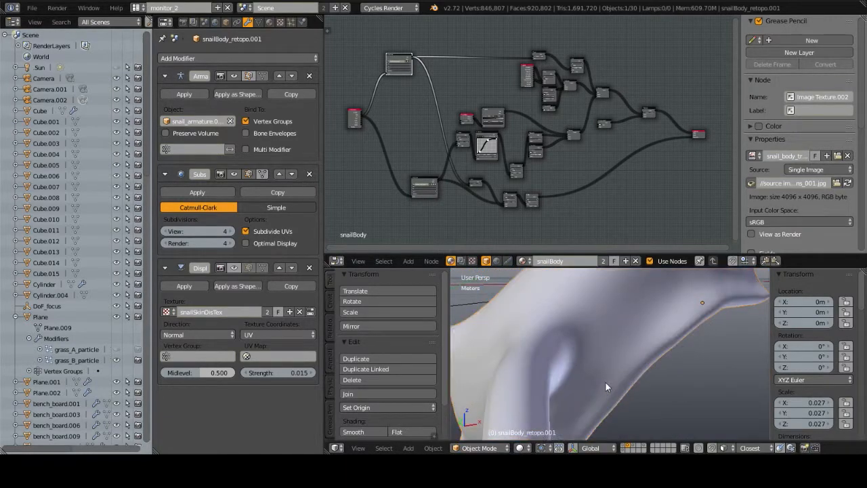
pyautogui.scroll(-5, 606, 382)
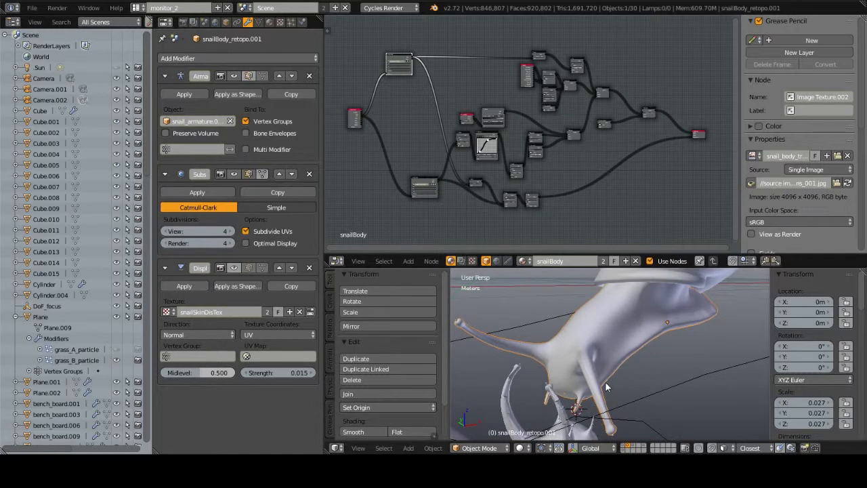
pyautogui.scroll(2, 607, 387)
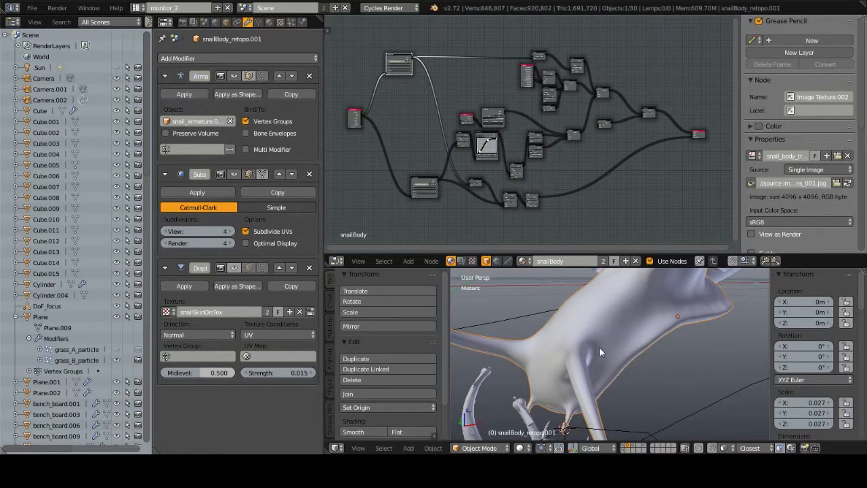
# Step: Re-enable the Displace modifier in the viewport and inspect the displaced skin texture on the upper snail's body
pyautogui.click(233, 268)
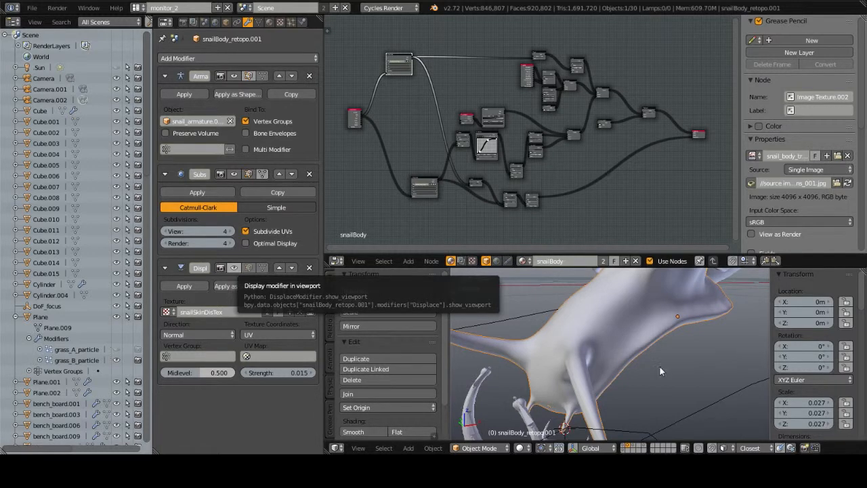
pyautogui.moveTo(655, 367); pyautogui.dragTo(283, 375, button='middle')
pyautogui.moveTo(576, 362); pyautogui.dragTo(716, 370, button='middle')
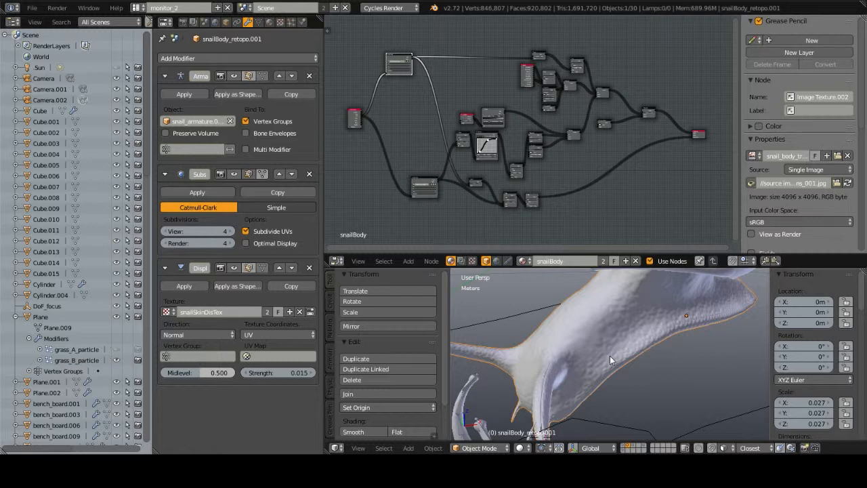
# Step: Examine the displaced skin texture up close on the upper snail's tentacle and along its body surface
pyautogui.moveTo(550, 351); pyautogui.dragTo(583, 366, button='middle')
pyautogui.scroll(5, 583, 365)
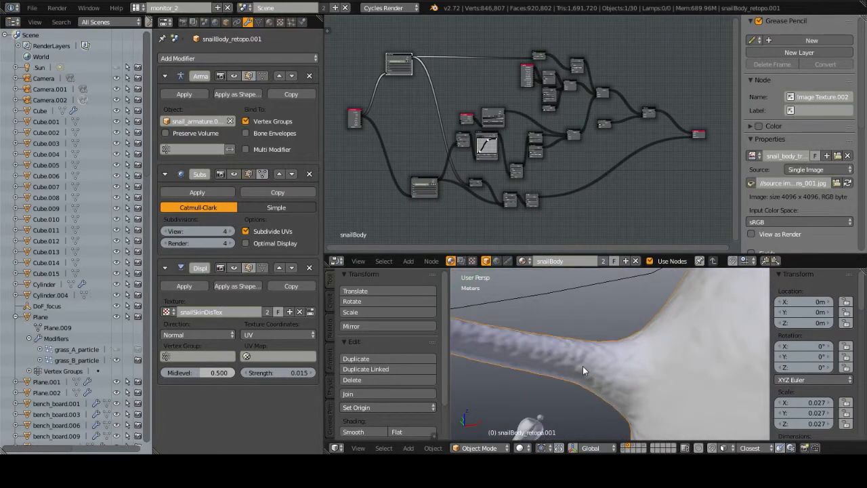
pyautogui.scroll(4, 606, 343)
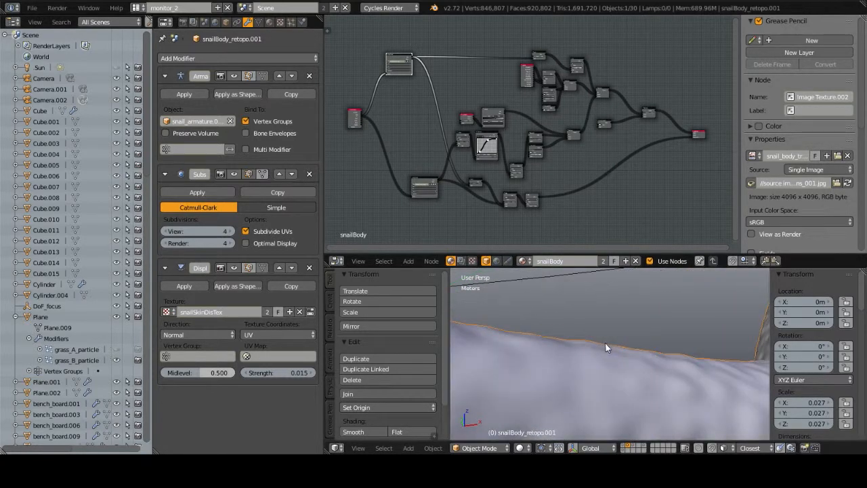
pyautogui.scroll(1, 607, 342)
pyautogui.scroll(-1, 608, 342)
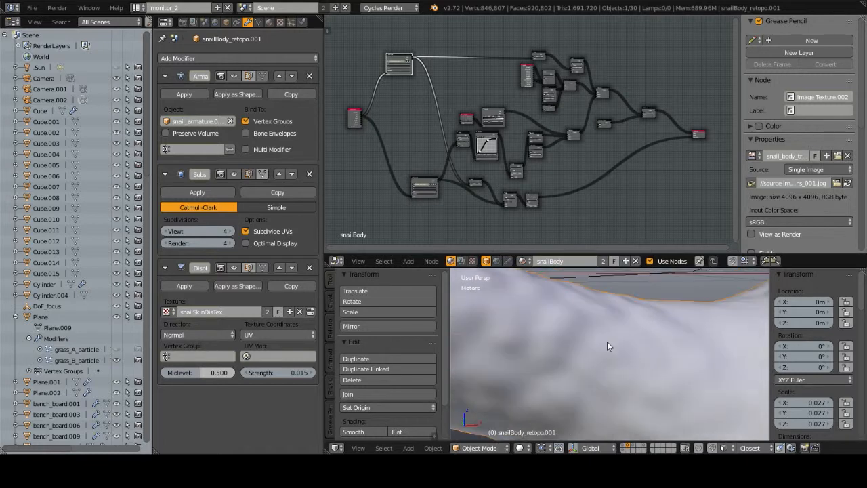
pyautogui.scroll(-1, 614, 330)
pyautogui.scroll(-2, 615, 333)
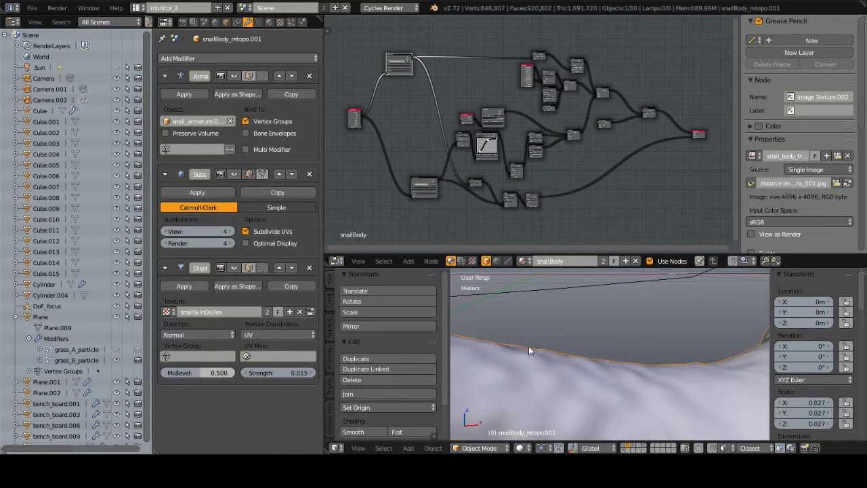
pyautogui.scroll(-5, 563, 351)
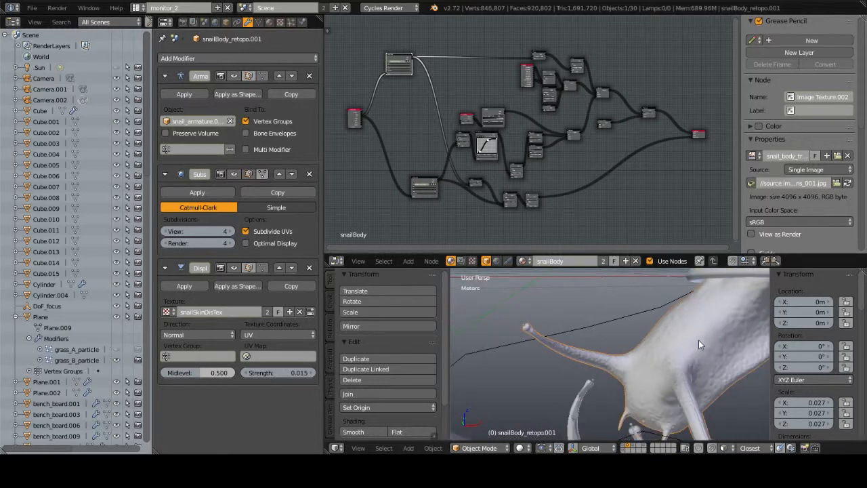
pyautogui.scroll(4, 652, 343)
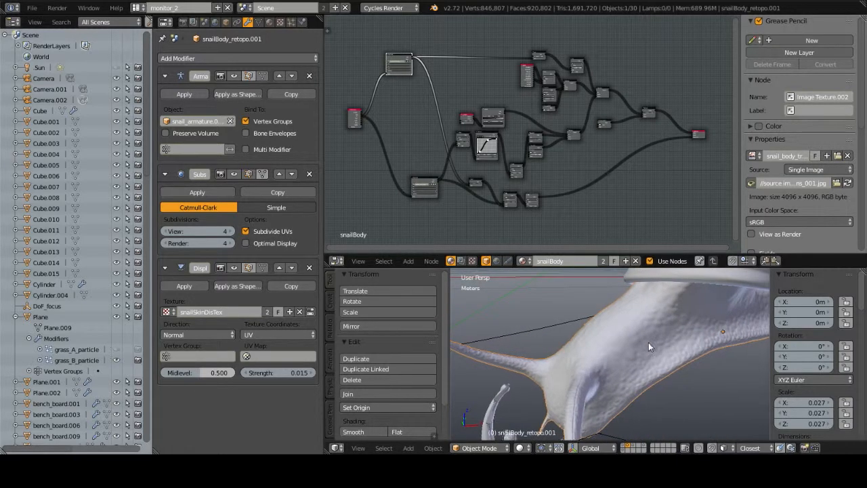
# Step: Lower the body's Subsurf view subdivisions to 1 to compare the displacement, and set them to 2
pyautogui.click(197, 231)
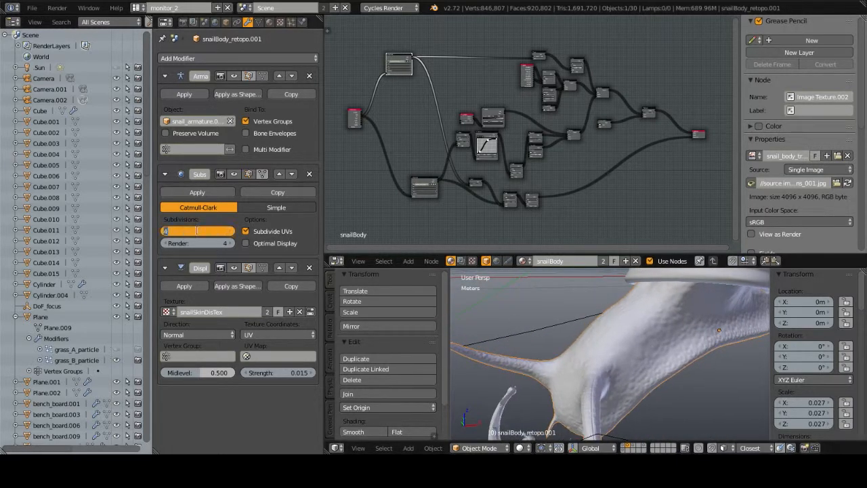
pyautogui.write('1')
pyautogui.press('Return')
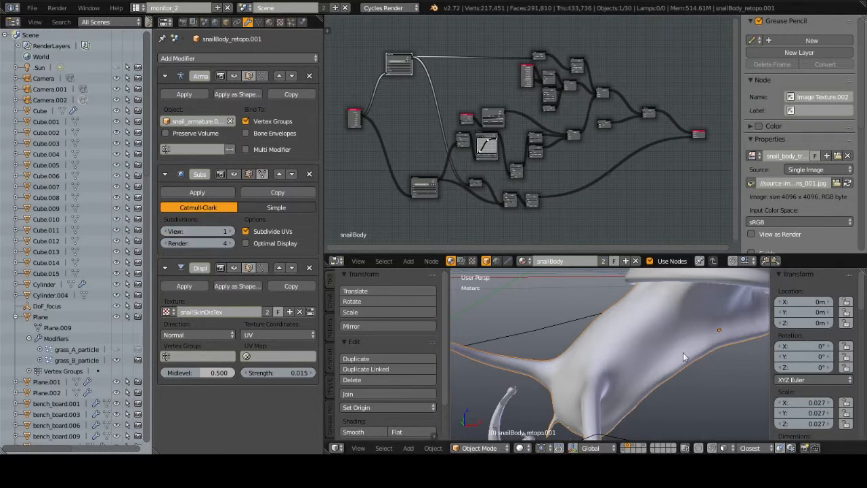
pyautogui.moveTo(683, 352); pyautogui.dragTo(671, 351, button='middle')
pyautogui.click(198, 232)
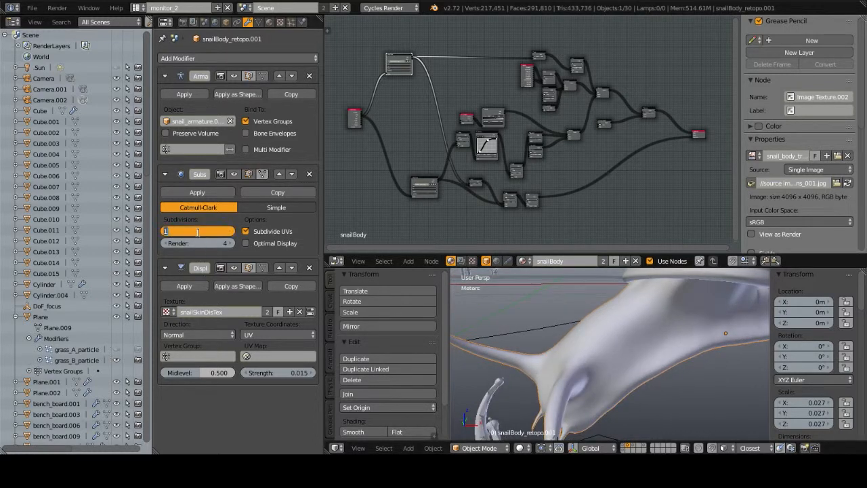
pyautogui.write('2')
pyautogui.press('Return')
pyautogui.moveTo(501, 308); pyautogui.dragTo(630, 342, button='middle')
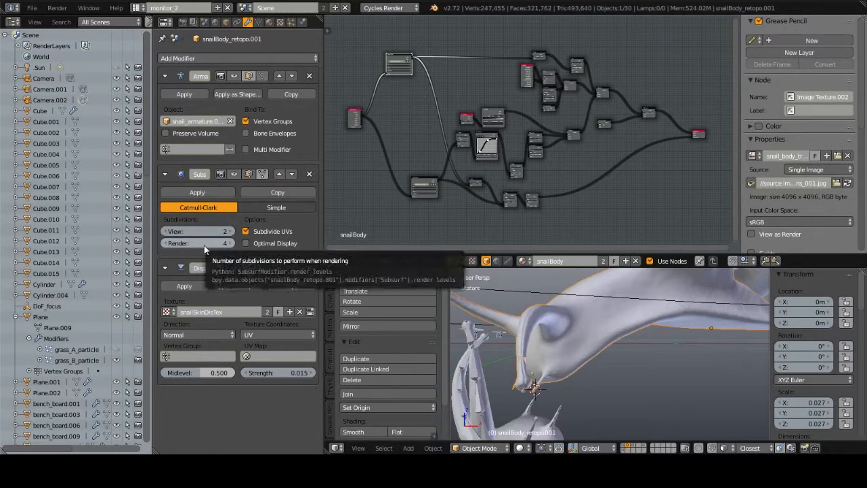
# Step: Select the upper snail's shell and examine its modifiers and snailShell material node network
pyautogui.moveTo(485, 311); pyautogui.dragTo(597, 330, button='middle')
pyautogui.rightClick(625, 303)
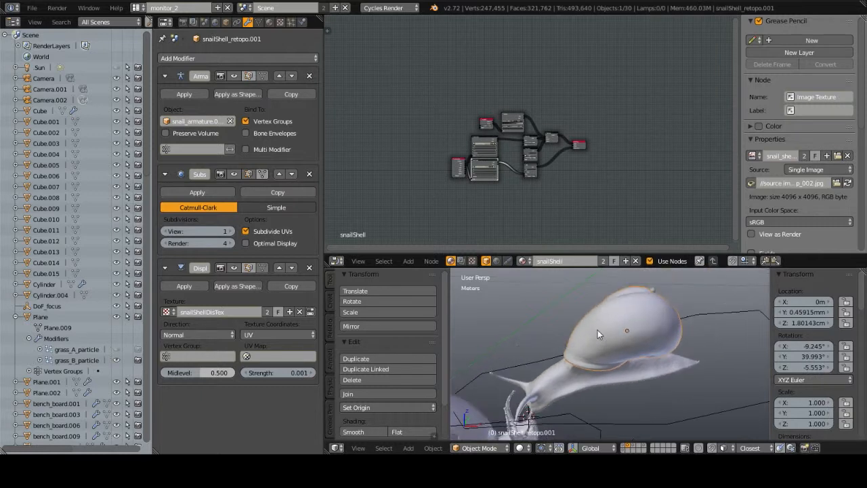
pyautogui.scroll(3, 598, 330)
pyautogui.scroll(5, 504, 154)
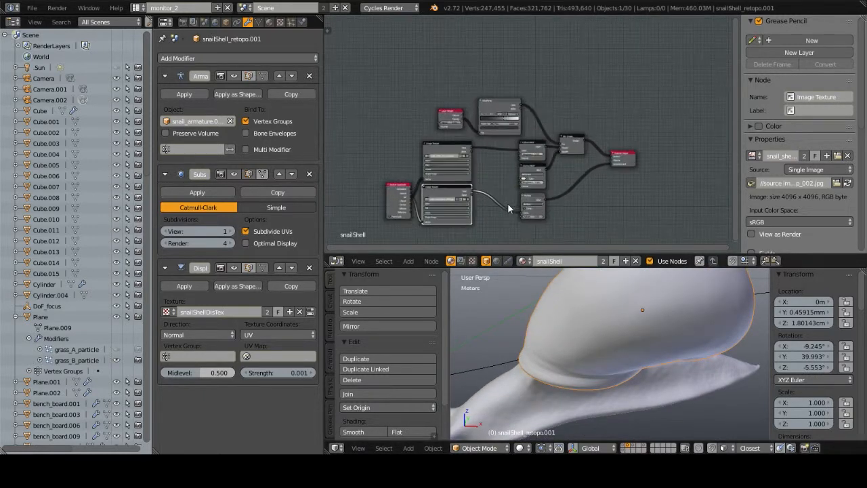
pyautogui.scroll(-3, 501, 156)
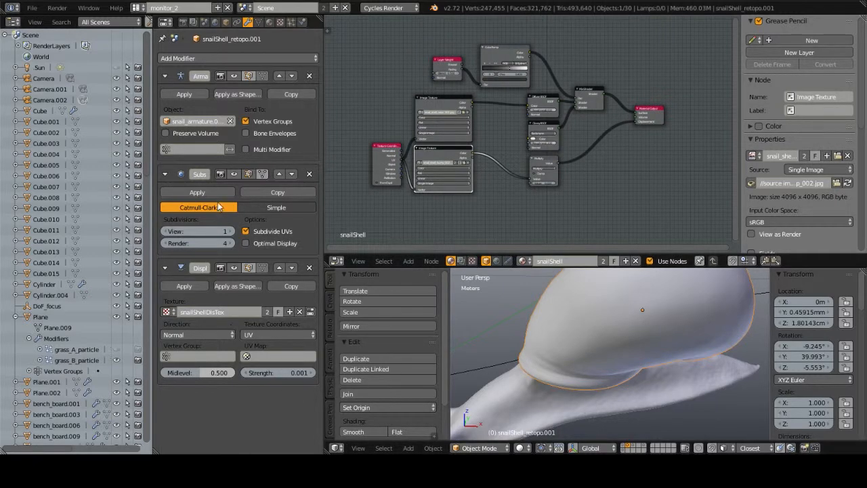
# Step: Raise the shell's Subsurf view subdivisions to 4 to inspect the displaced ridges, and return them to 1
pyautogui.moveTo(560, 353); pyautogui.dragTo(625, 344, button='middle')
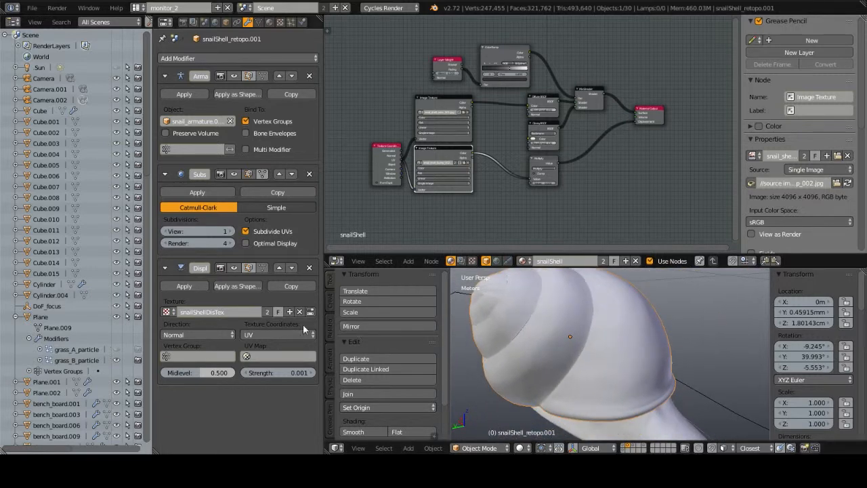
pyautogui.click(231, 231)
pyautogui.click(231, 232)
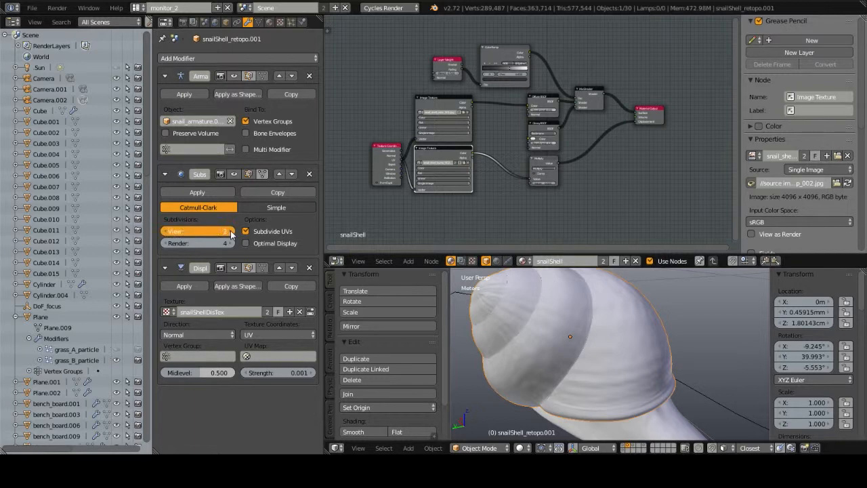
pyautogui.click(231, 231)
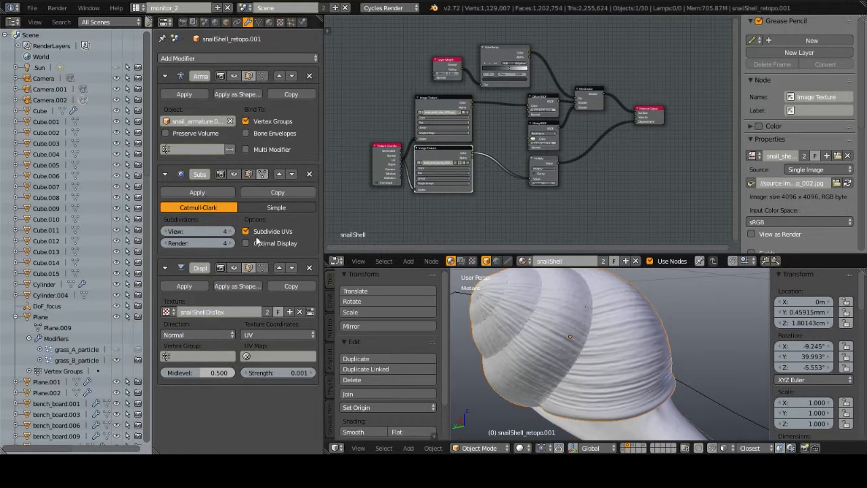
pyautogui.click(166, 232)
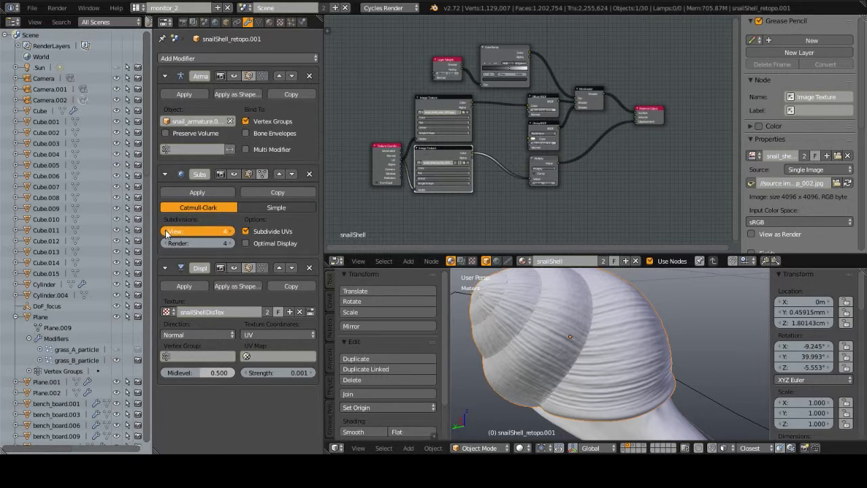
pyautogui.click(166, 232)
pyautogui.click(166, 231)
# Step: Examine the upper snail's shell through the scene camera, close up and at full size, alongside its material nodes
pyautogui.moveTo(664, 398); pyautogui.dragTo(640, 381, button='middle')
pyautogui.press('KP_0')
pyautogui.scroll(10, 666, 390)
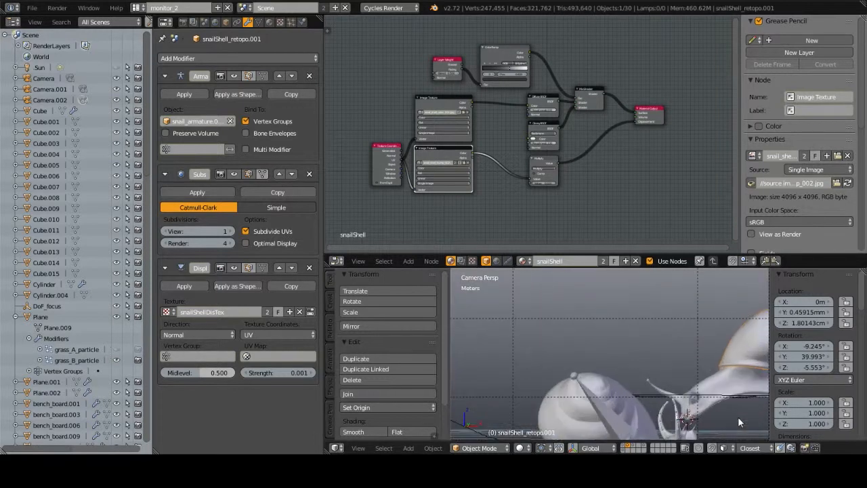
pyautogui.keyDown('shift'); pyautogui.moveTo(638, 307); pyautogui.dragTo(607, 309, button='middle'); pyautogui.keyUp('shift')
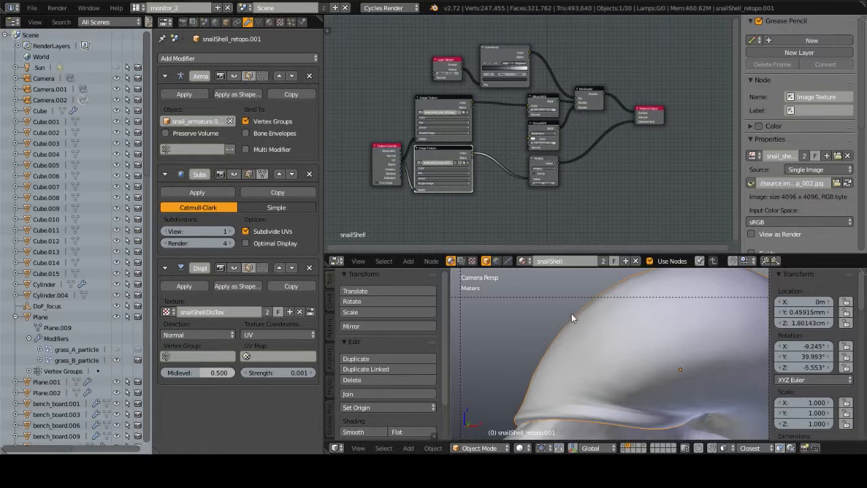
pyautogui.scroll(-5, 614, 315)
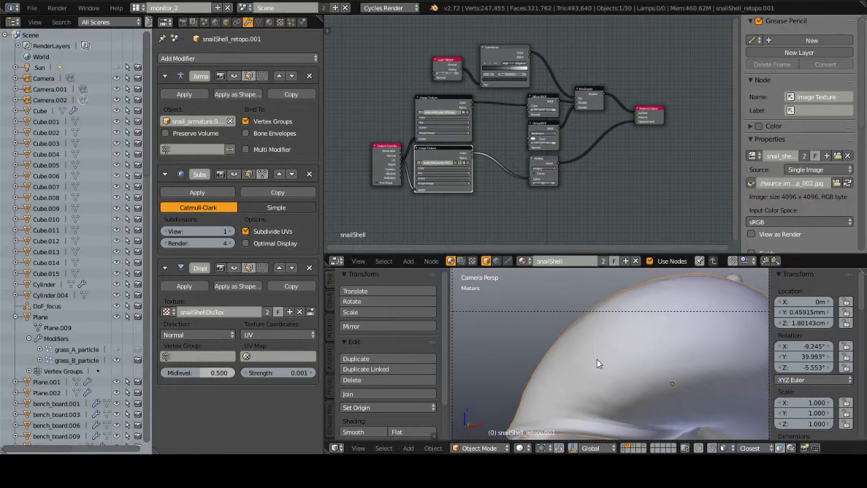
pyautogui.keyDown('shift'); pyautogui.moveTo(594, 365); pyautogui.dragTo(588, 314, button='middle'); pyautogui.keyUp('shift')
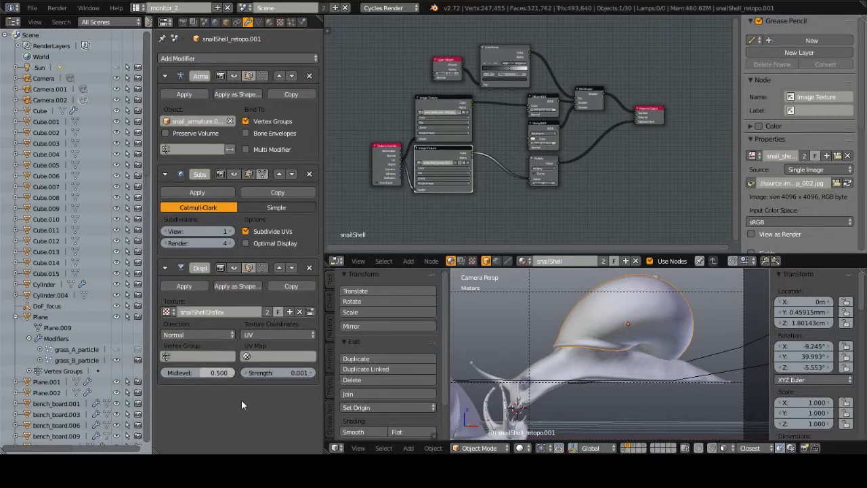
pyautogui.moveTo(477, 198); pyautogui.dragTo(497, 200, button='middle')
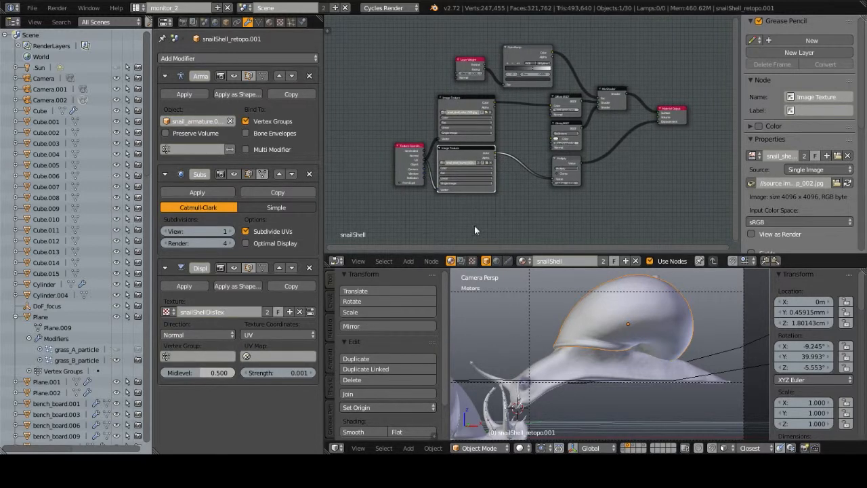
# Step: Select bench_board.001 in the wider scene and return to the camera view of both snails
pyautogui.moveTo(561, 356); pyautogui.dragTo(605, 318, button='middle')
pyautogui.scroll(1, 640, 356)
pyautogui.scroll(-2, 640, 356)
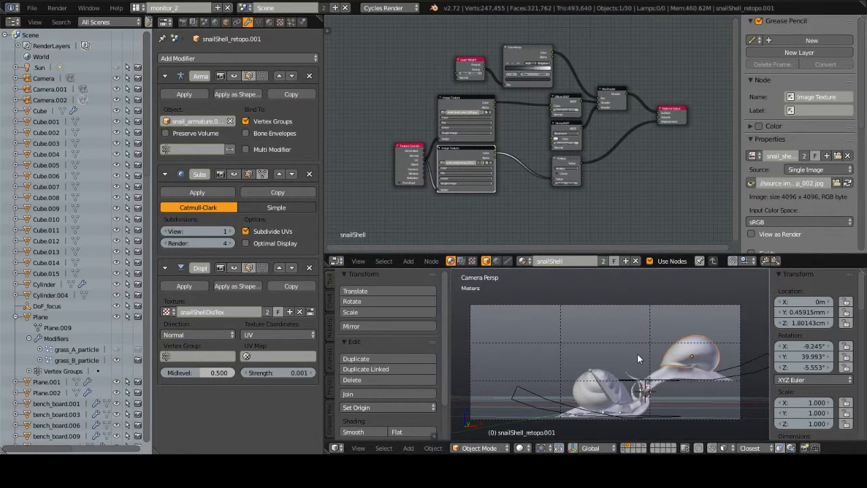
pyautogui.scroll(-3, 640, 360)
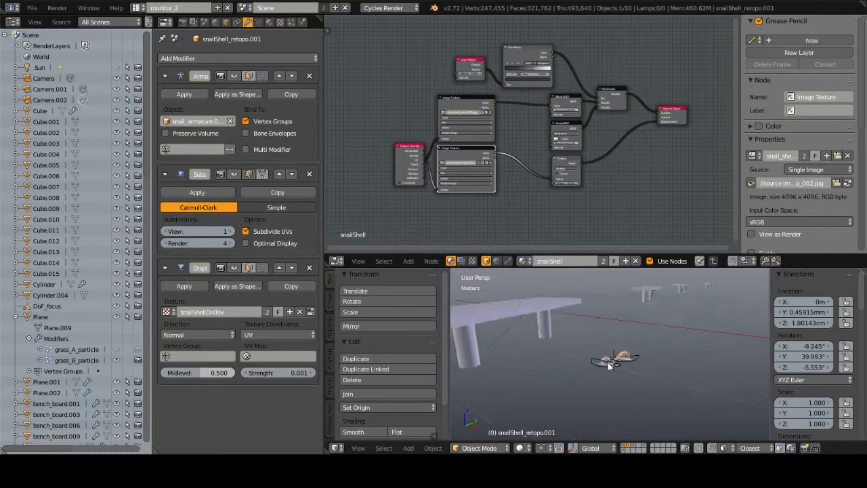
pyautogui.rightClick(595, 332)
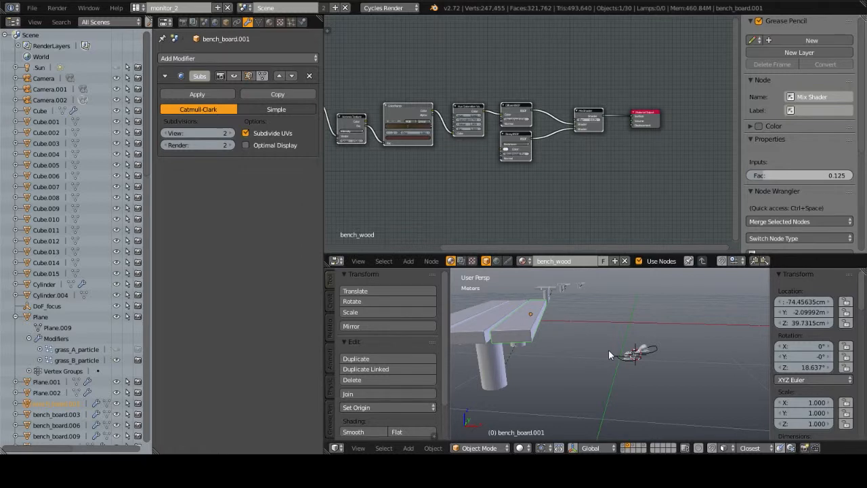
pyautogui.press('KP_0')
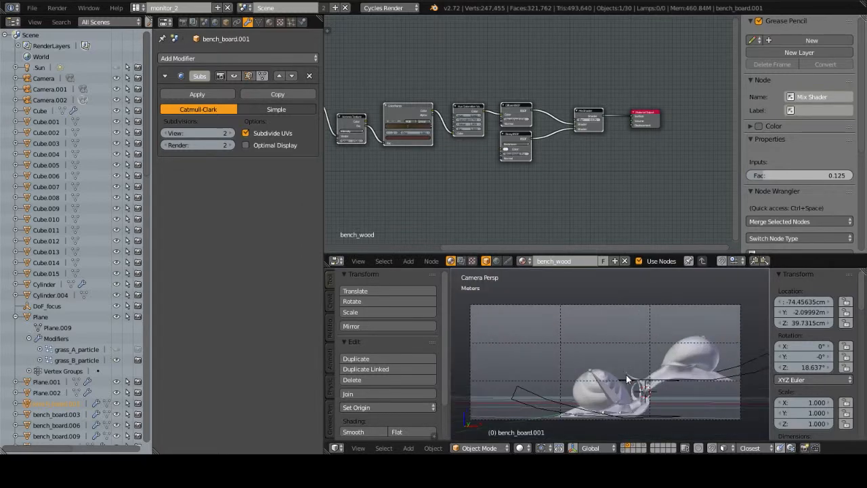
pyautogui.keyDown('shift'); pyautogui.moveTo(625, 367); pyautogui.dragTo(648, 364, button='middle'); pyautogui.keyUp('shift')
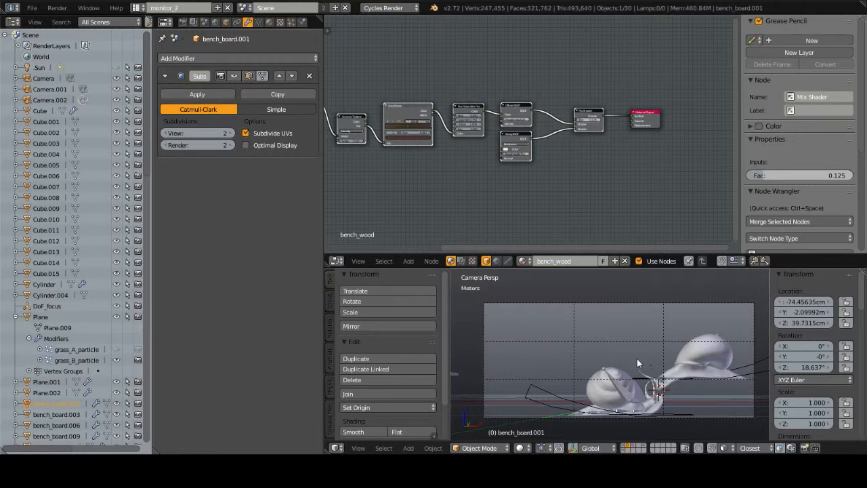
# Step: Show only layer 3, select the grungle_geo.000 strip, and view it through the scene camera
pyautogui.press('3')
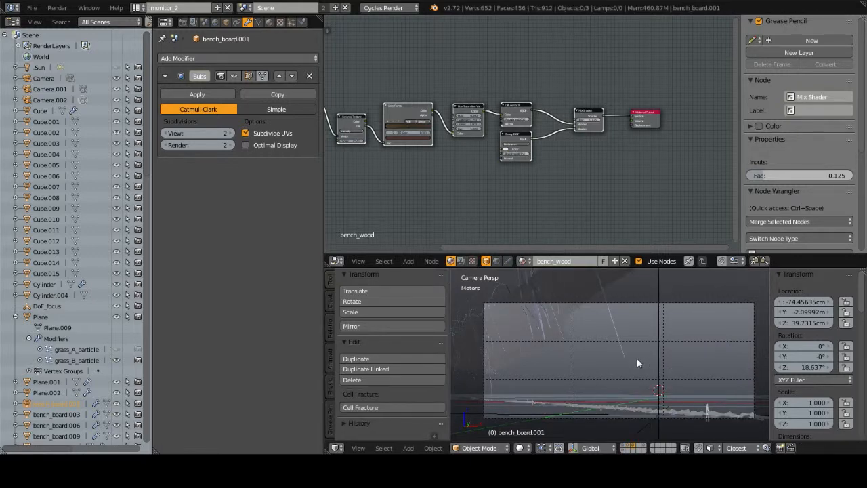
pyautogui.moveTo(567, 314); pyautogui.dragTo(629, 347, button='middle')
pyautogui.rightClick(653, 337)
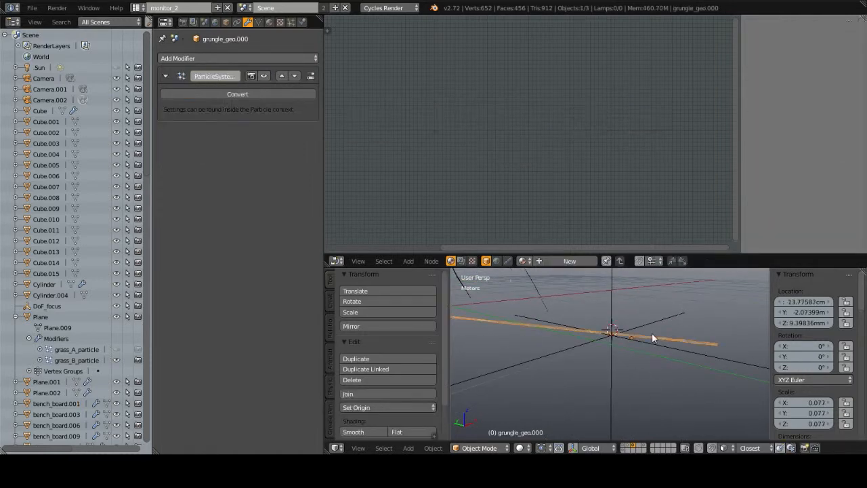
pyautogui.press('KP_0')
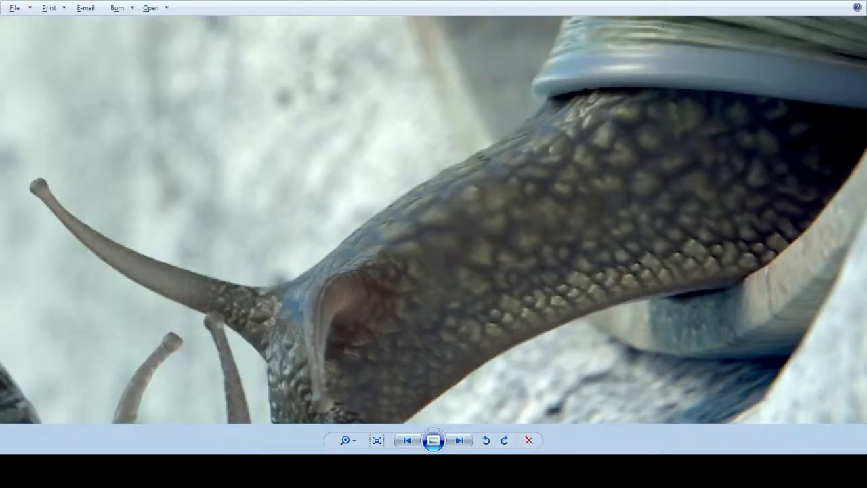
# Step: Fit the snail render to the window in Windows Photo Viewer, and display grungle_geo.000's particle settings in Blender
pyautogui.click(377, 440)
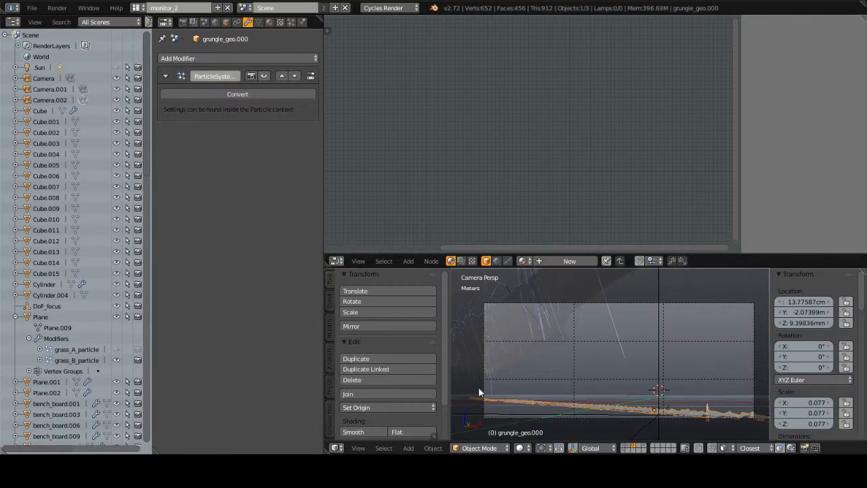
pyautogui.click(291, 23)
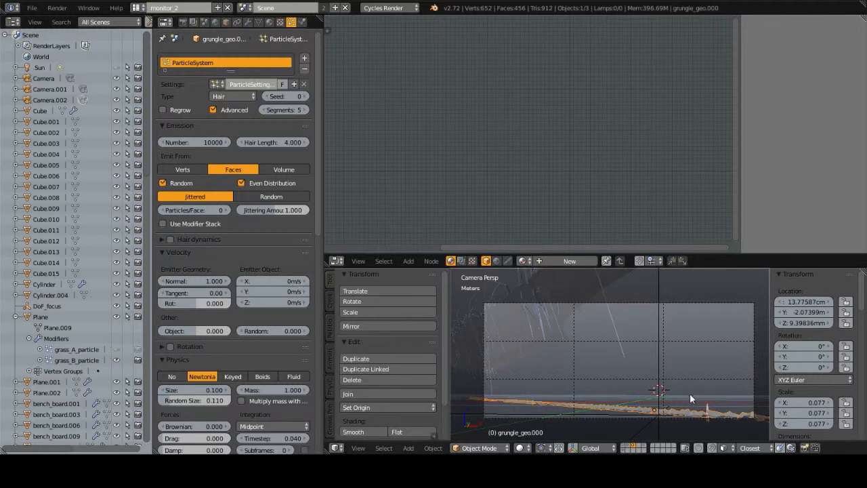
# Step: Show only layer 5 and frame all of its objects in the 3D view
pyautogui.press('5')
pyautogui.moveTo(607, 337); pyautogui.dragTo(624, 342, button='middle')
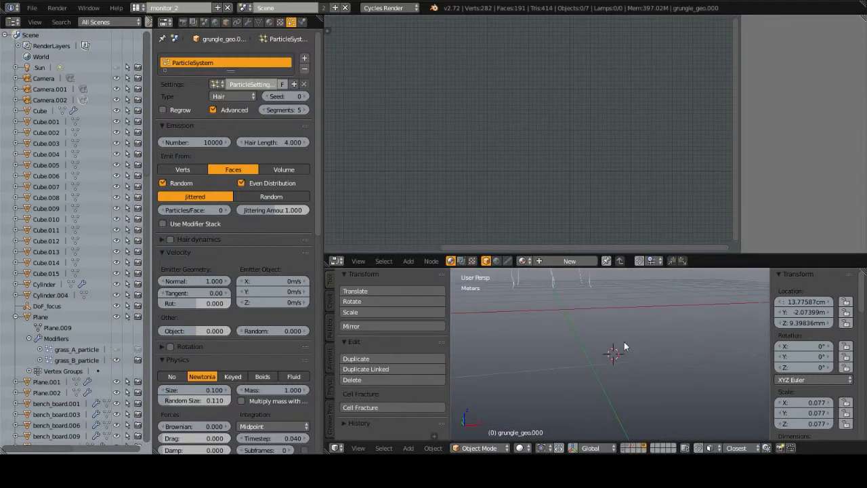
pyautogui.scroll(-6, 624, 339)
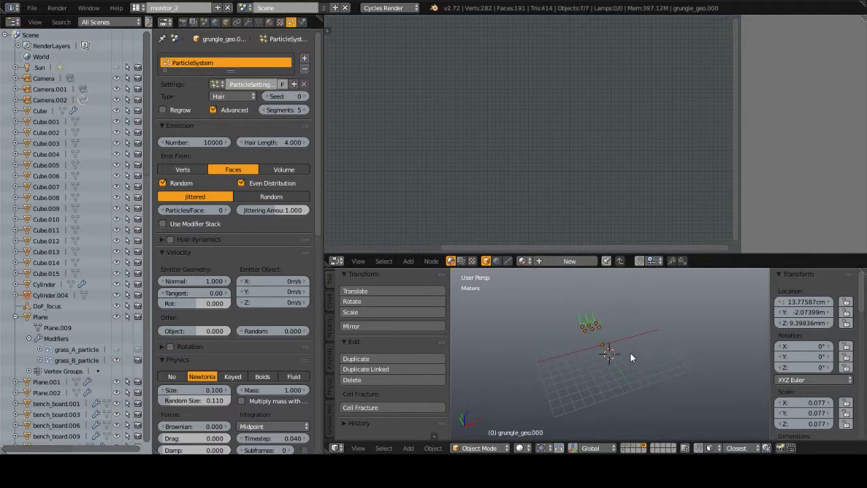
pyautogui.press('KP_Decimal')
pyautogui.moveTo(630, 353); pyautogui.dragTo(658, 395, button='middle')
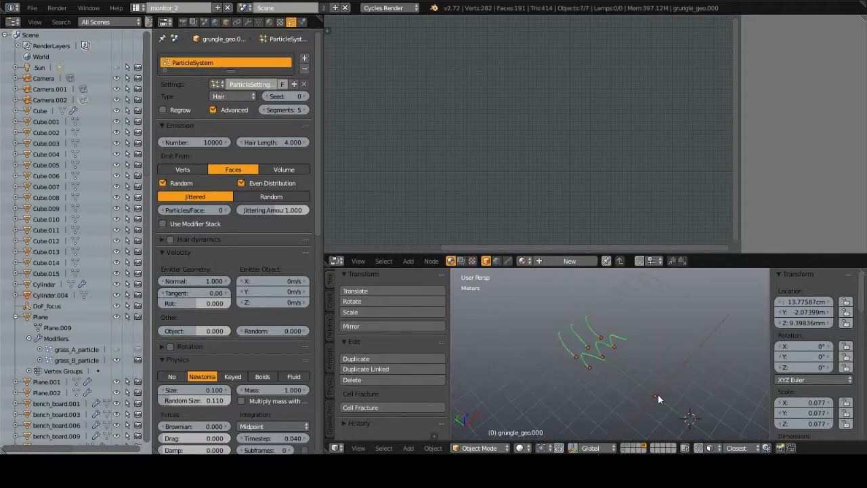
# Step: Select Cylinder.004 and inspect its geometry up close, and return to layer 3 in camera view
pyautogui.rightClick(655, 396)
pyautogui.press('KP_Decimal')
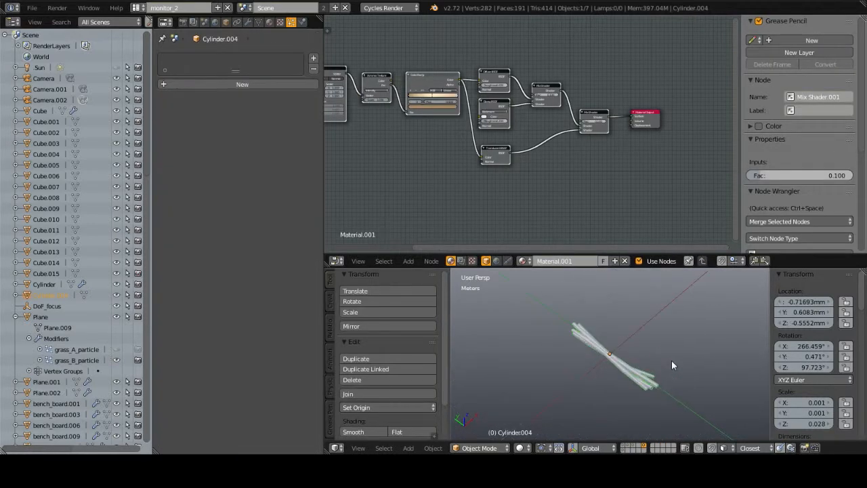
pyautogui.moveTo(672, 362); pyautogui.dragTo(629, 333, button='middle')
pyautogui.press('3')
pyautogui.press('KP_0')
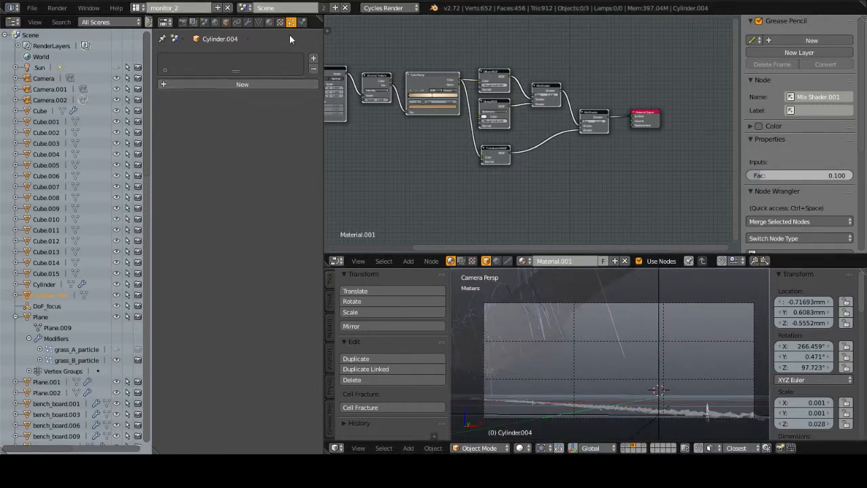
# Step: Select the grungle_geo.000 strip and set its particle display percentage to 20% to preview the grunge in the 3D view
pyautogui.click(572, 406)
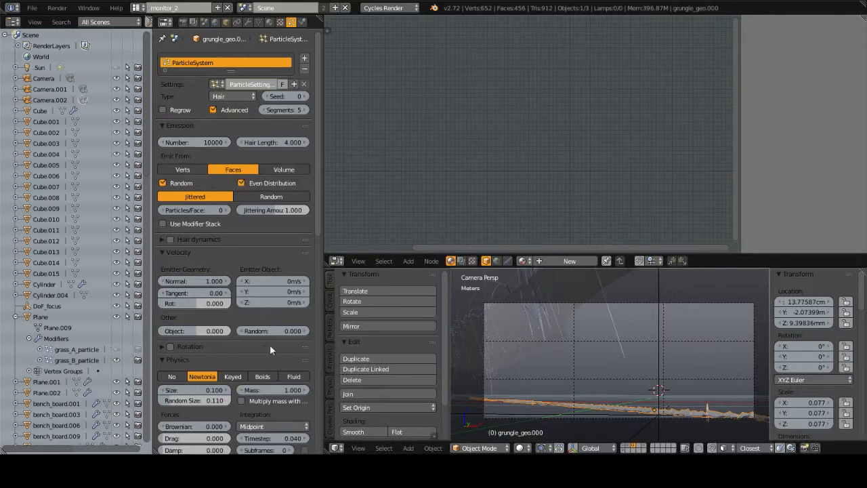
pyautogui.scroll(-15, 271, 326)
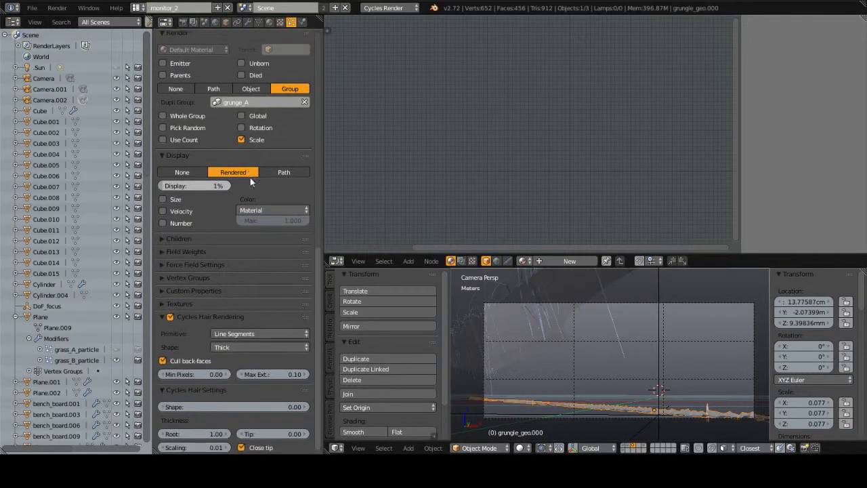
pyautogui.click(196, 187)
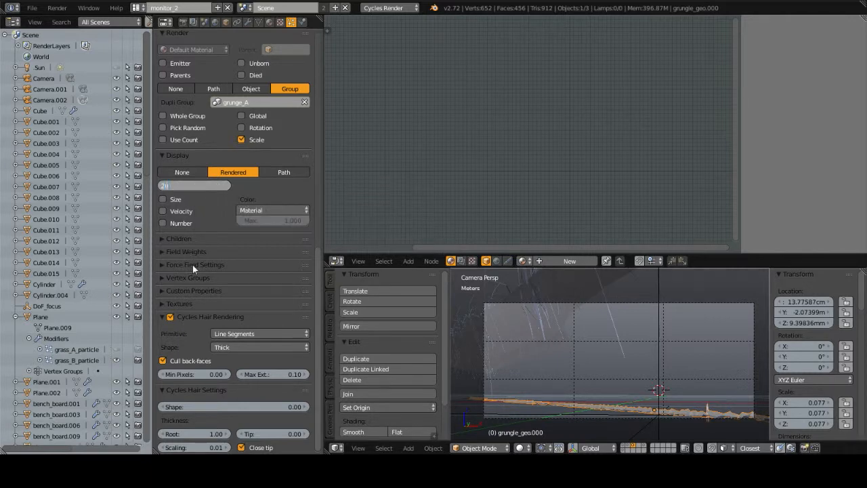
pyautogui.press('Return')
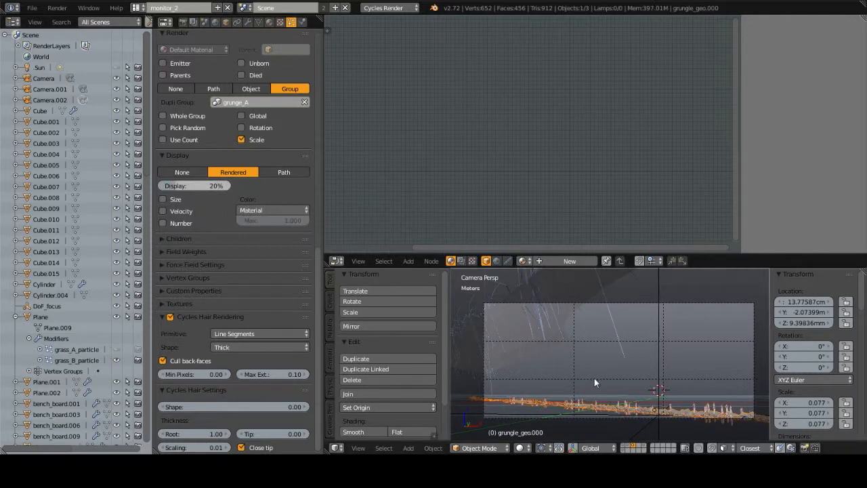
pyautogui.press('KP_0')
pyautogui.scroll(3, 596, 378)
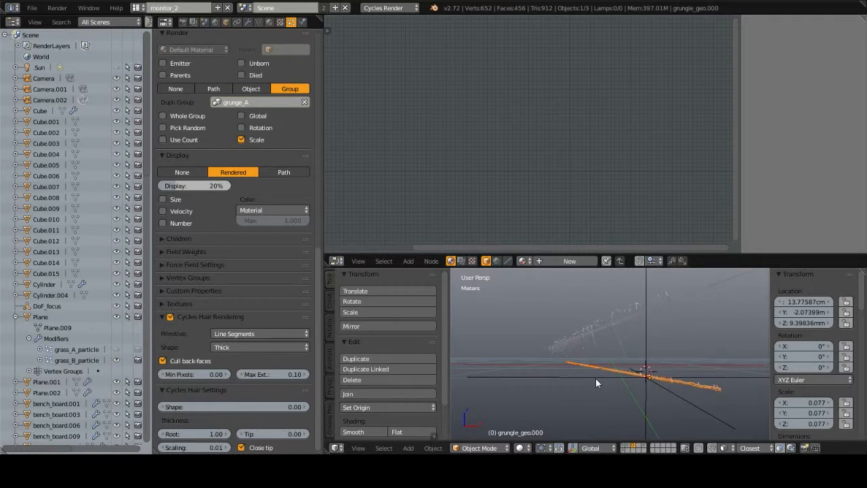
pyautogui.press('KP_0')
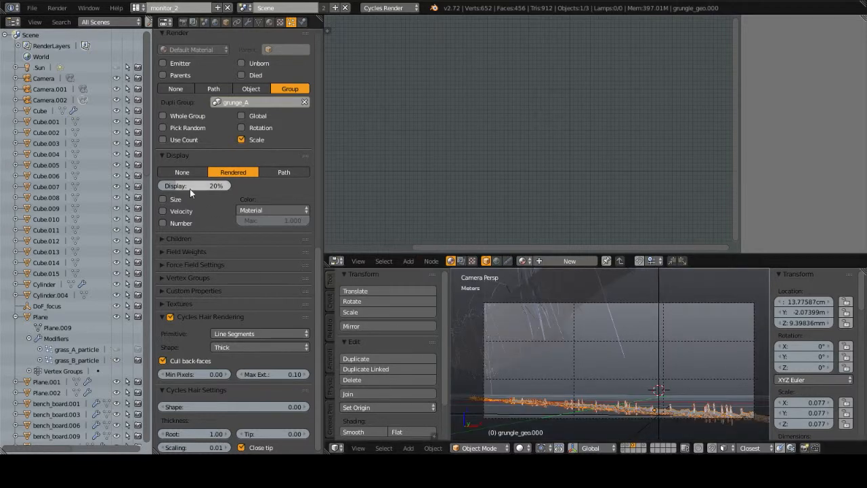
# Step: Review the strip's emission, physics and render settings, and set its particle display percentage to 1%
pyautogui.scroll(4, 208, 208)
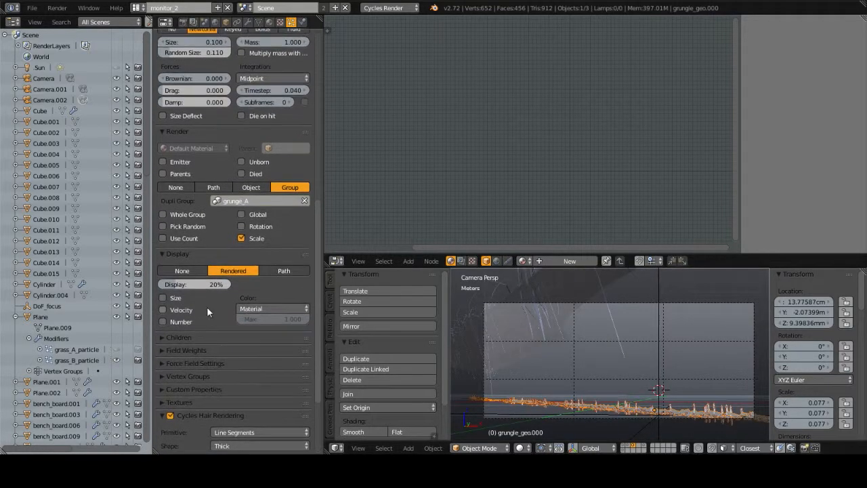
pyautogui.scroll(14, 231, 129)
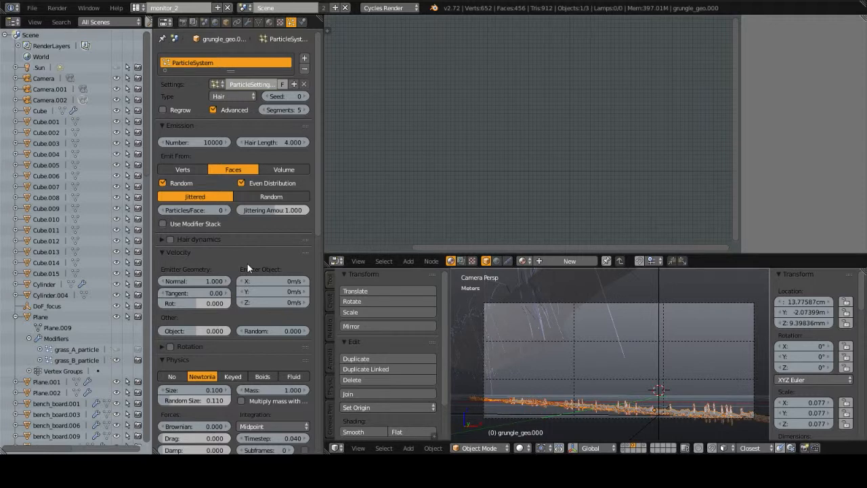
pyautogui.scroll(-15, 248, 262)
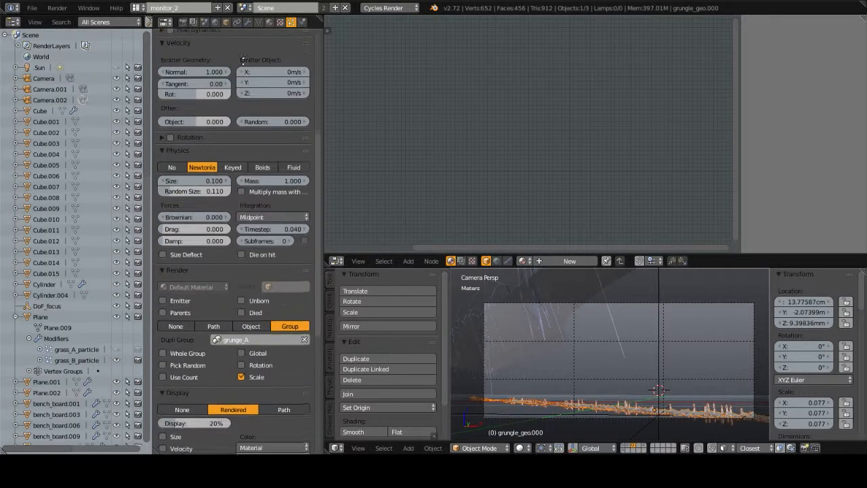
pyautogui.scroll(-2, 258, 241)
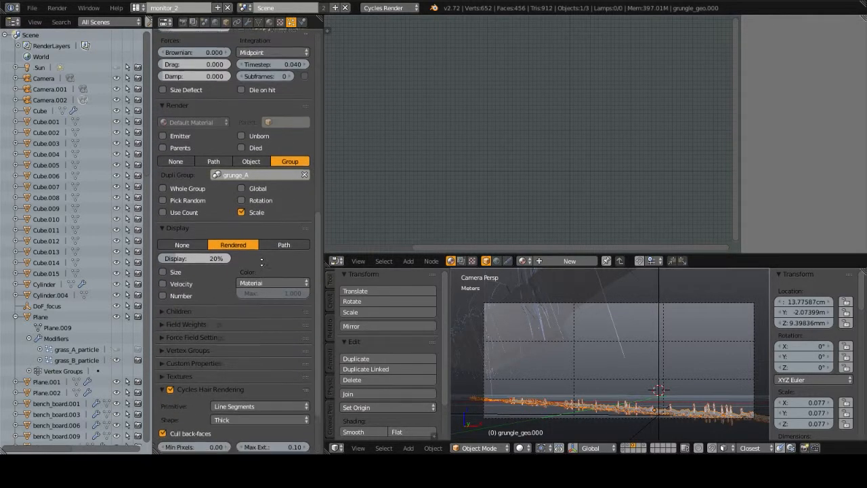
pyautogui.click(201, 225)
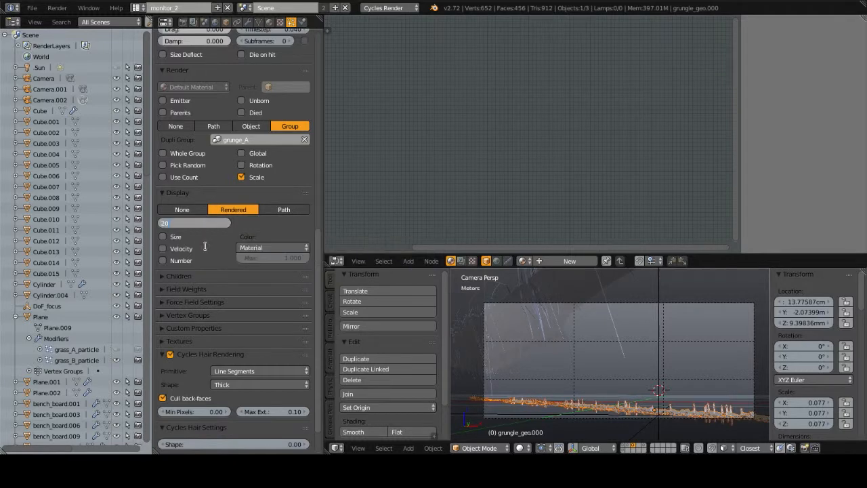
pyautogui.write('1')
pyautogui.press('Return')
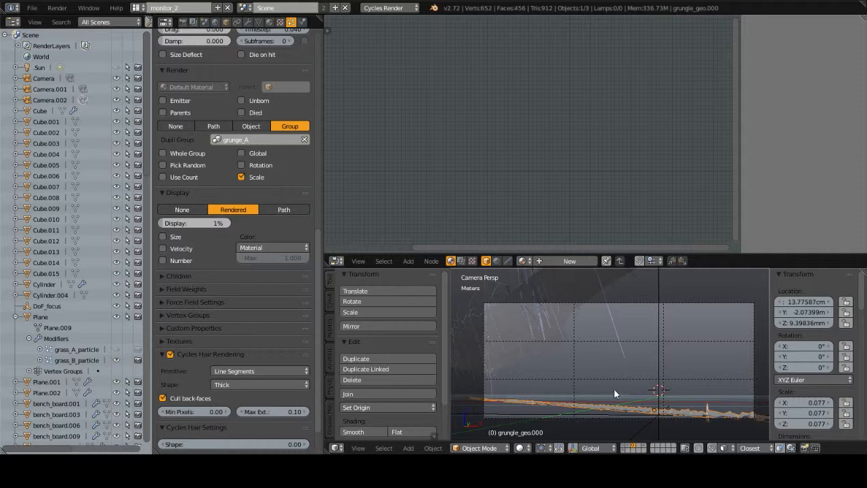
# Step: Select the Plane in the camera view and review its grass_B particle settings
pyautogui.moveTo(614, 388); pyautogui.dragTo(603, 348, button='middle')
pyautogui.rightClick(602, 332)
pyautogui.press('KP_0')
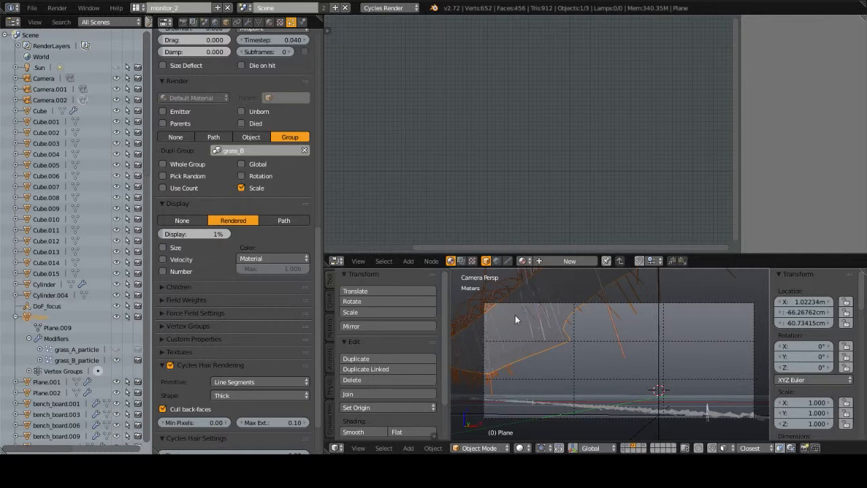
pyautogui.scroll(3, 271, 231)
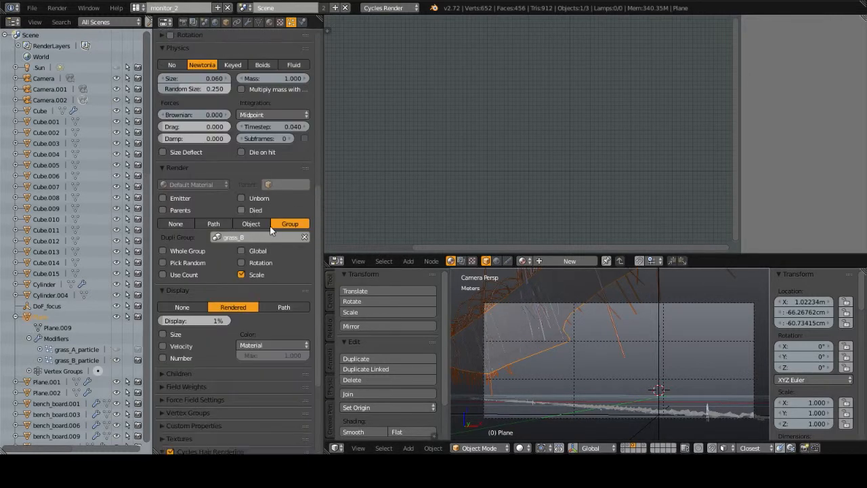
pyautogui.scroll(-3, 271, 230)
pyautogui.scroll(15, 203, 238)
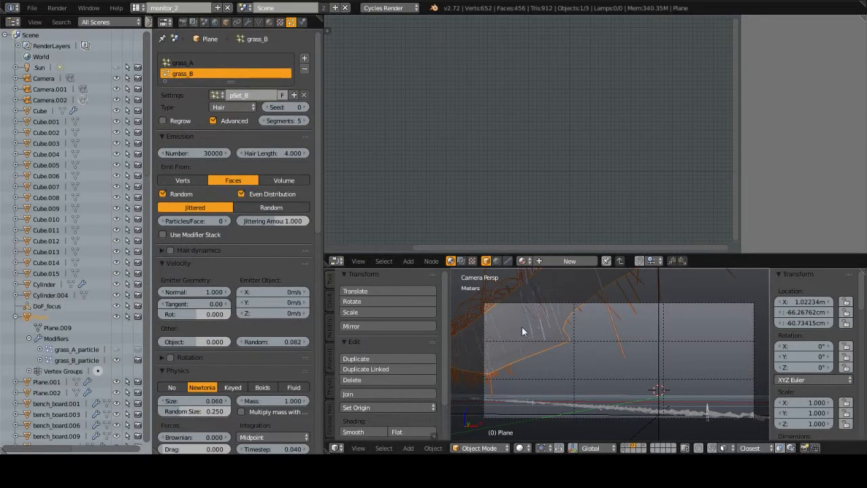
# Step: Switch the Plane to Weight Paint mode and inspect its painted weights from a free view and the scene camera
pyautogui.moveTo(587, 295); pyautogui.dragTo(612, 324, button='middle')
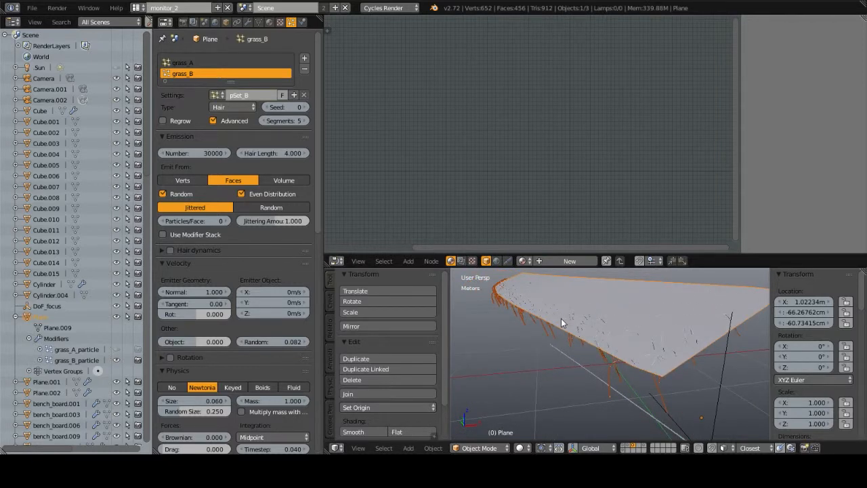
pyautogui.hotkey('ctrl', 'Tab')
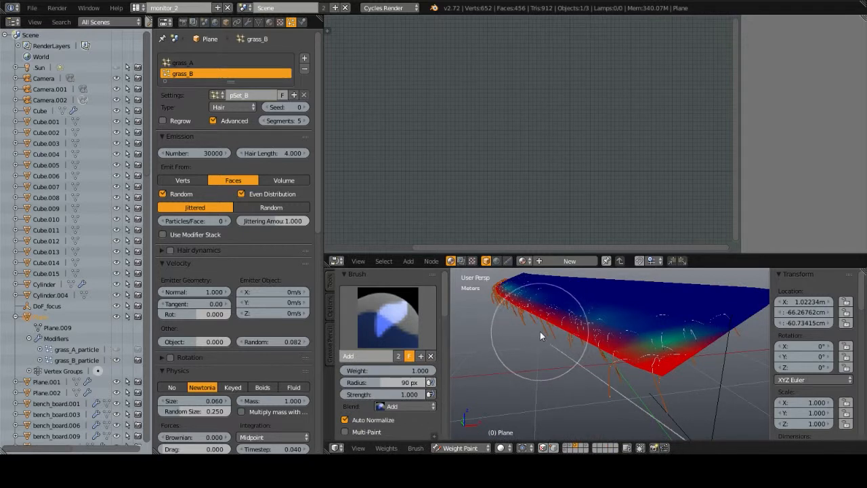
pyautogui.moveTo(536, 325)
pyautogui.mouseDown(button='middle')
pyautogui.moveTo(604, 344)
pyautogui.moveTo(562, 333)
pyautogui.moveTo(554, 342)
pyautogui.moveTo(600, 352)
pyautogui.moveTo(580, 370)
pyautogui.moveTo(601, 358)
pyautogui.moveTo(663, 366)
pyautogui.moveTo(575, 335)
pyautogui.moveTo(636, 328)
pyautogui.moveTo(560, 321)
pyautogui.moveTo(627, 339)
pyautogui.mouseUp(button='middle')
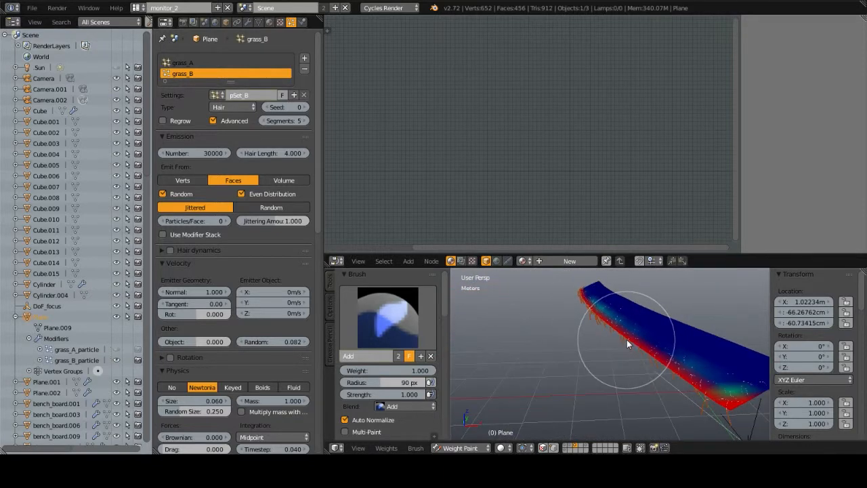
pyautogui.press('KP_0')
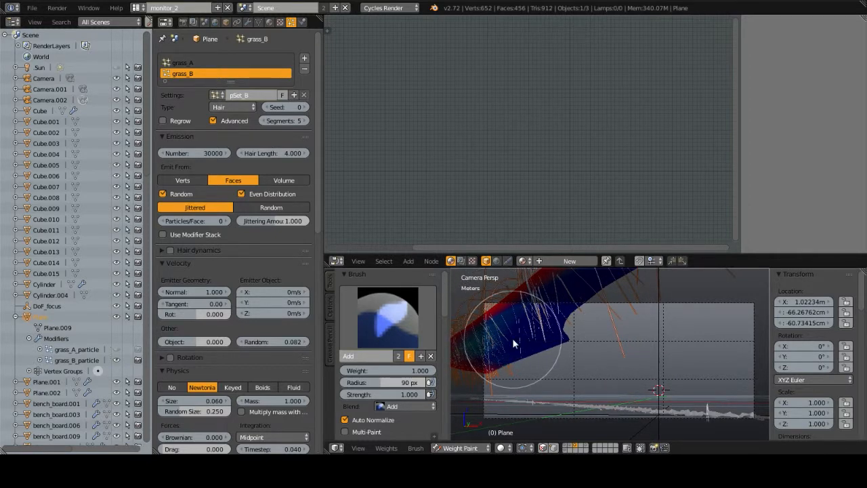
# Step: Maximize the 3D view, compare the weight-painted Plane in camera and free views, and restore the editor layout
pyautogui.hotkey('ctrl', 'Up')
pyautogui.scroll(-4, 400, 238)
pyautogui.scroll(2, 399, 232)
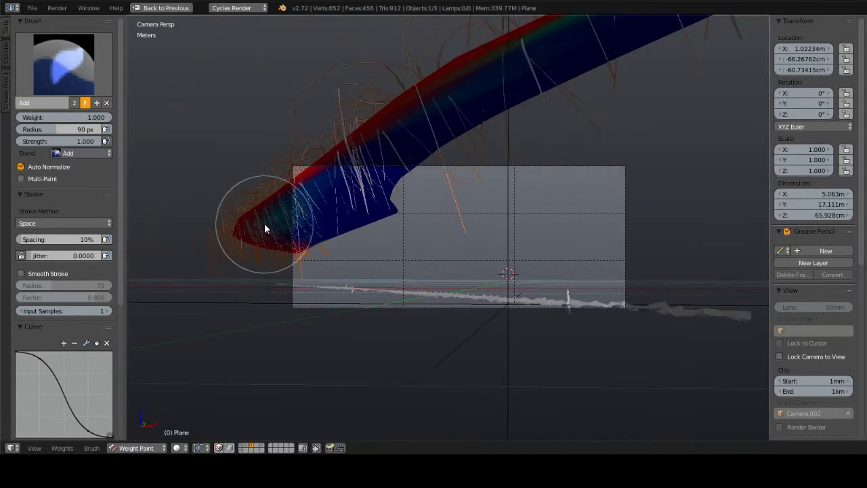
pyautogui.press('KP_0')
pyautogui.scroll(-4, 294, 240)
pyautogui.moveTo(546, 266); pyautogui.dragTo(558, 268, button='middle')
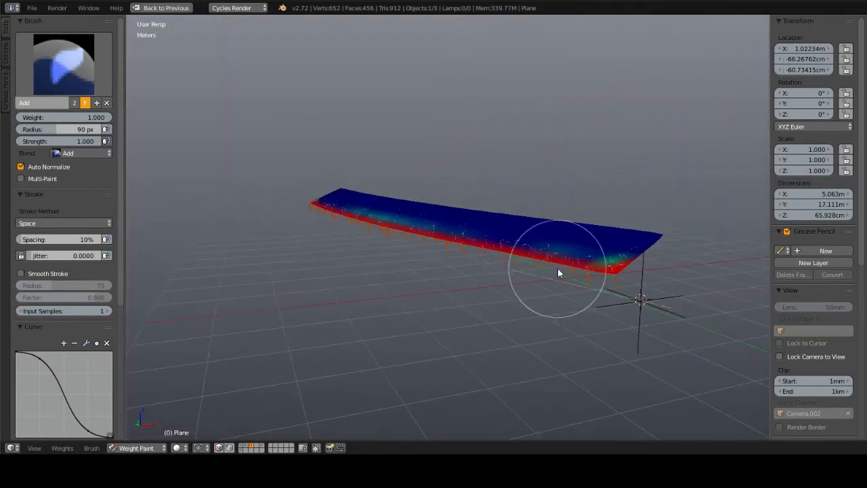
pyautogui.press('KP_0')
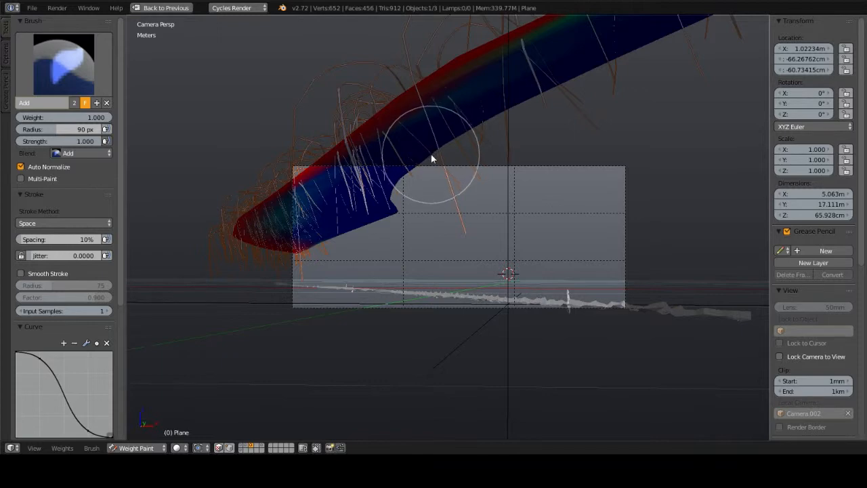
pyautogui.hotkey('ctrl', 'Up')
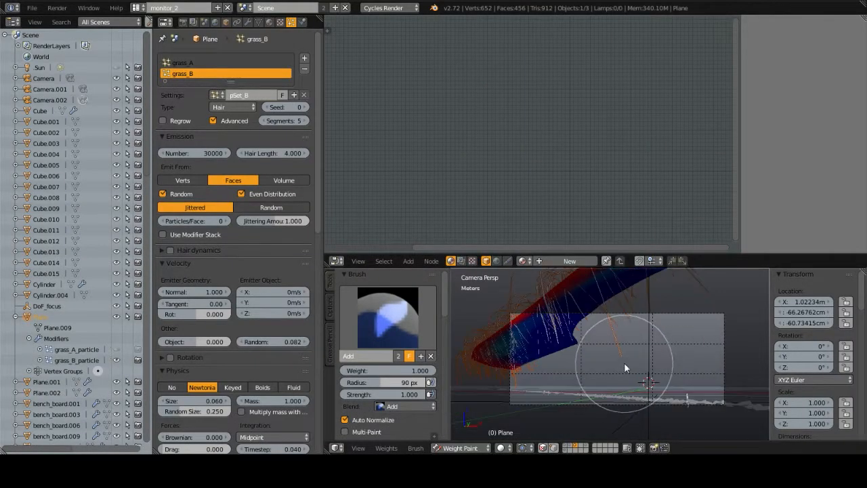
# Step: View the weight-painted Plane from outside the camera and return it to Object Mode
pyautogui.scroll(1, 624, 364)
pyautogui.moveTo(574, 329)
pyautogui.mouseDown(button='middle')
pyautogui.moveTo(605, 360)
pyautogui.moveTo(676, 386)
pyautogui.moveTo(645, 352)
pyautogui.moveTo(637, 360)
pyautogui.moveTo(546, 353)
pyautogui.mouseUp(button='middle')
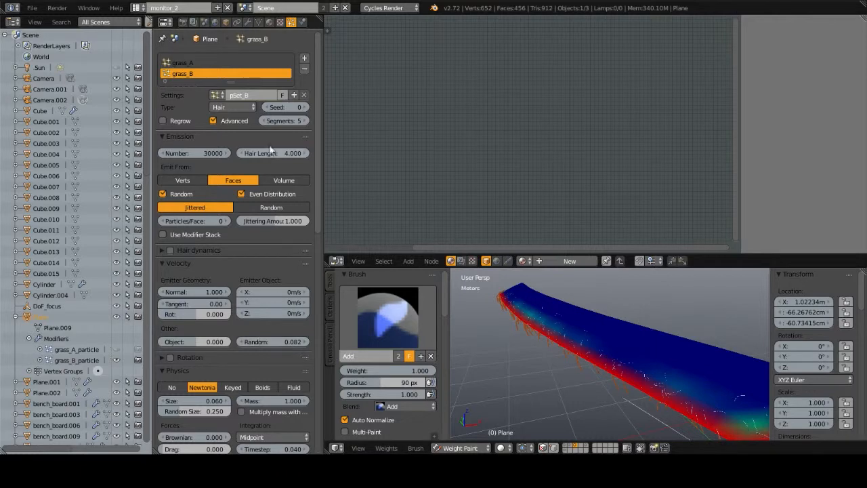
pyautogui.hotkey('ctrl', 'Tab')
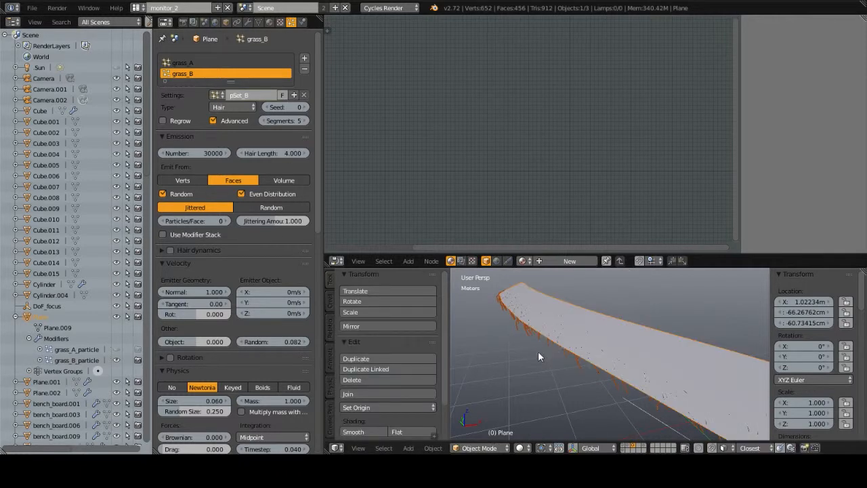
pyautogui.moveTo(557, 336); pyautogui.dragTo(579, 338, button='middle')
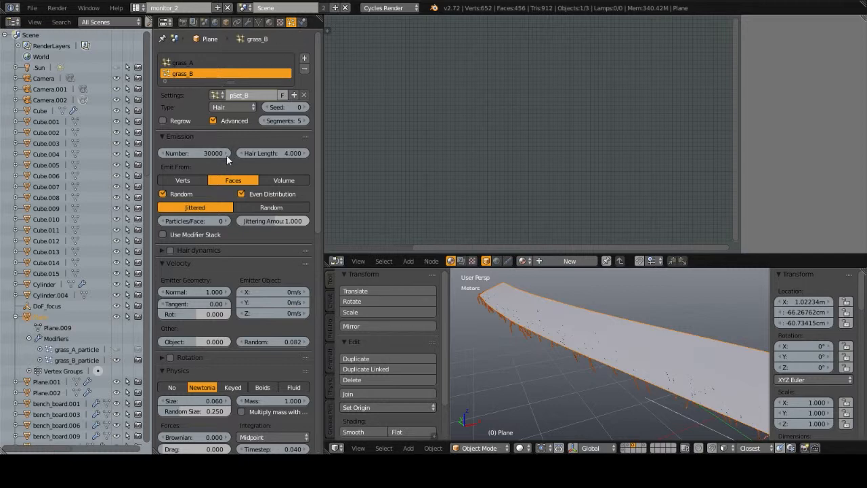
# Step: Review the grass_B particle settings and expand its vertex group assignments to inspect the density group
pyautogui.click(190, 63)
pyautogui.click(190, 74)
pyautogui.scroll(-5, 191, 260)
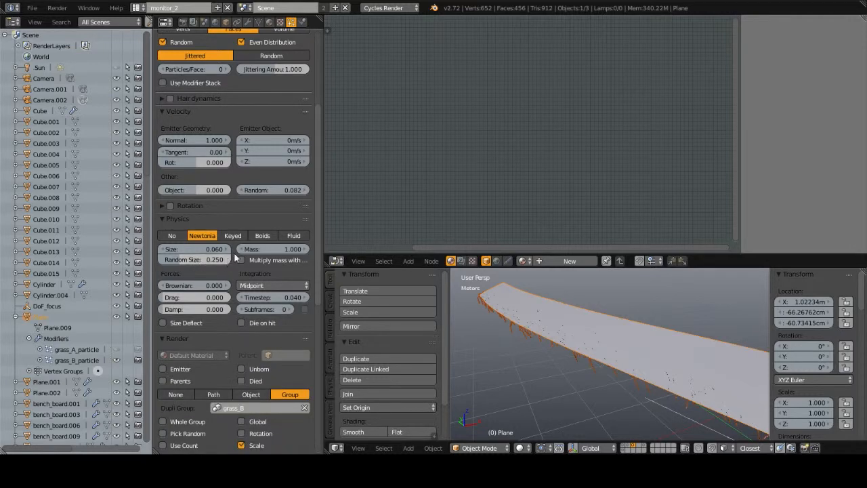
pyautogui.scroll(-5, 237, 252)
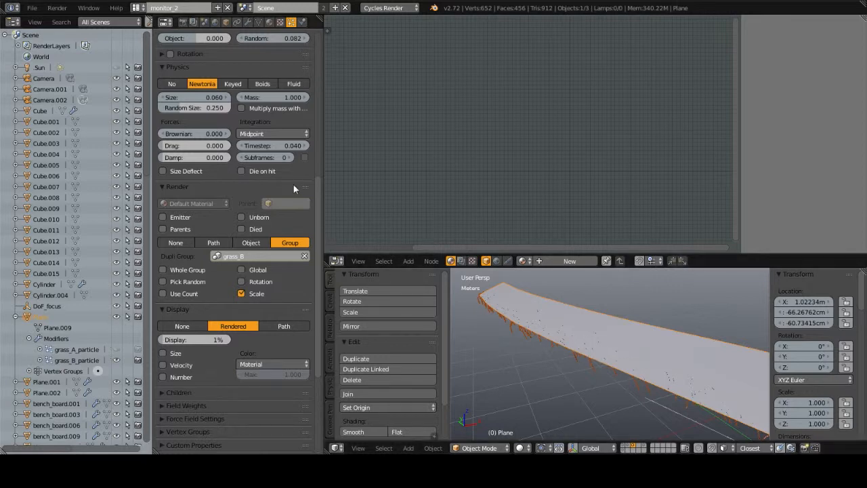
pyautogui.scroll(-5, 238, 370)
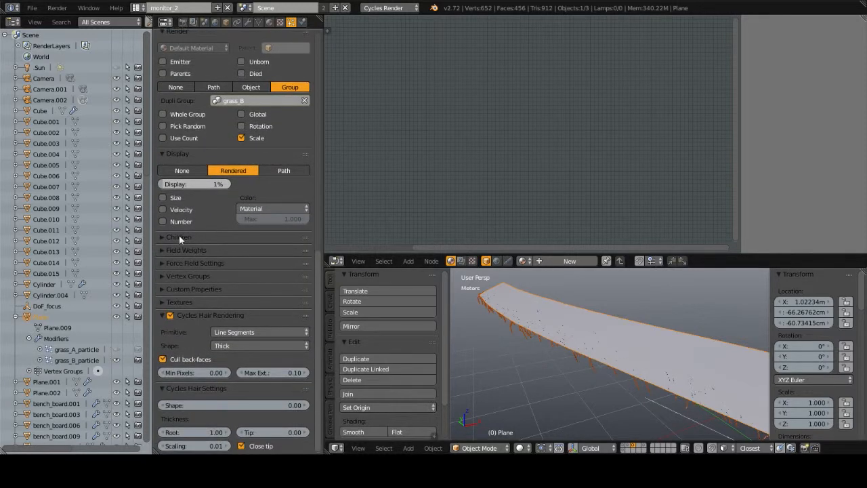
pyautogui.moveTo(223, 316); pyautogui.dragTo(231, 263, button='middle')
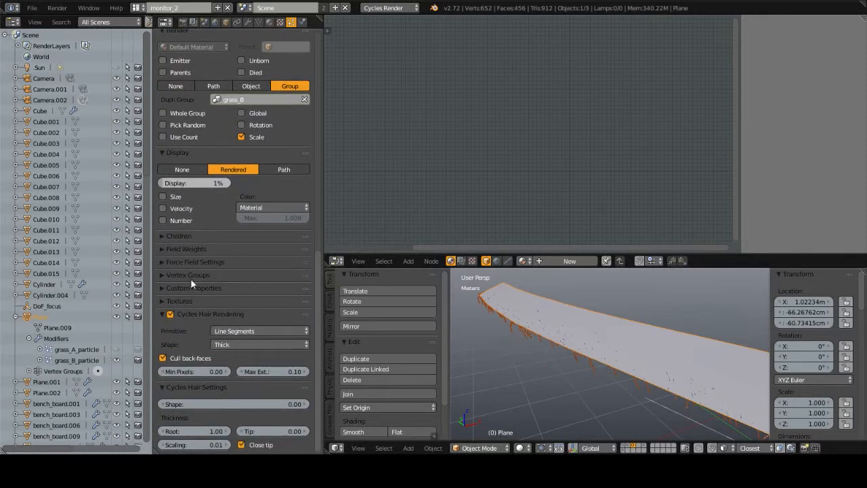
pyautogui.click(190, 277)
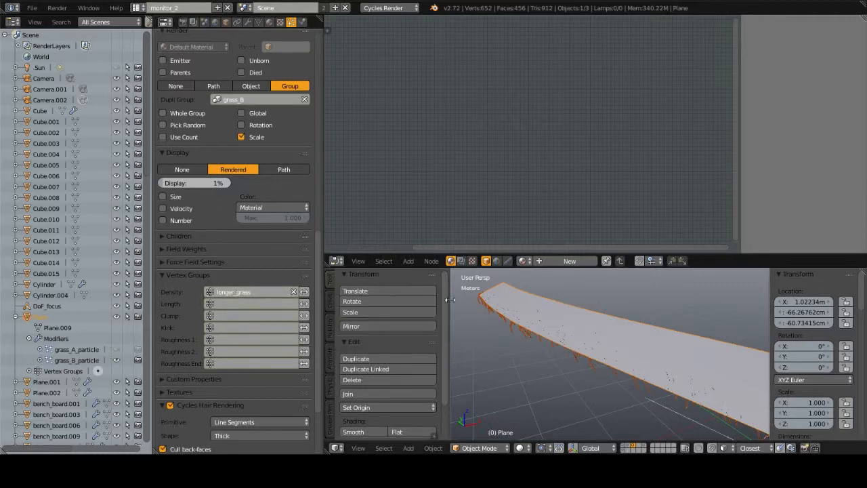
pyautogui.moveTo(537, 303); pyautogui.dragTo(646, 366, button='middle')
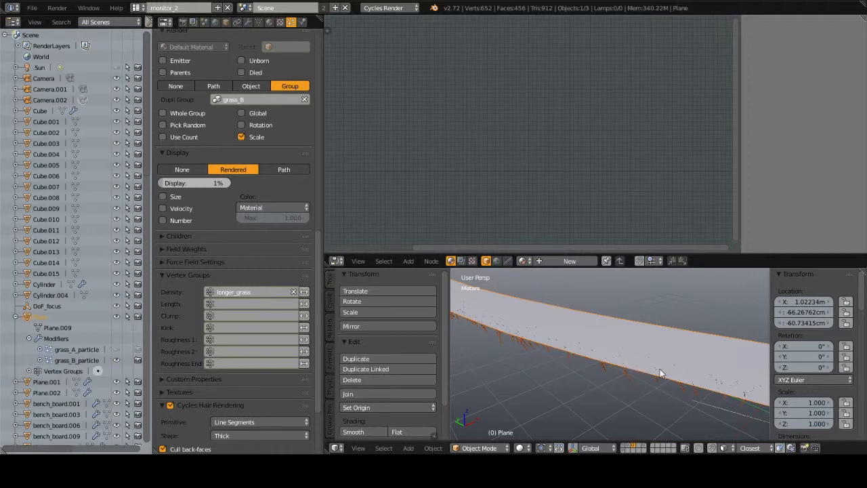
# Step: Return to the scene camera view and show layers 1, 2 and 3 together
pyautogui.press('KP_0')
pyautogui.scroll(-2, 633, 359)
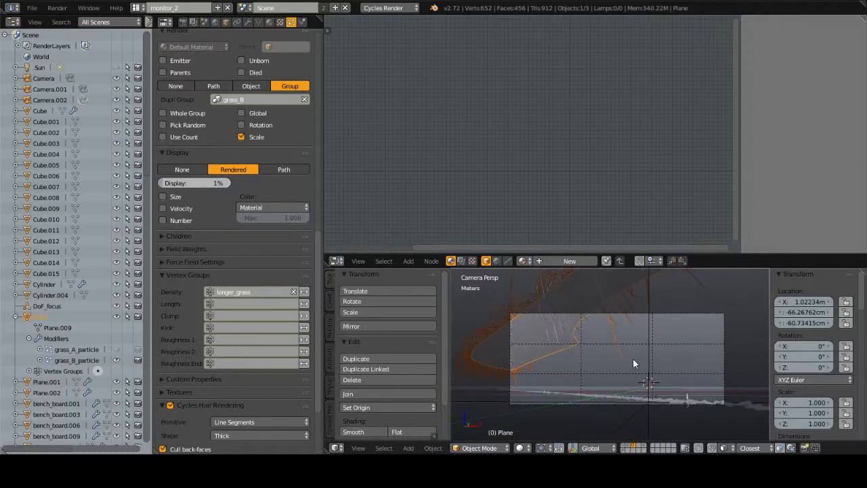
pyautogui.scroll(2, 633, 360)
pyautogui.press('1')
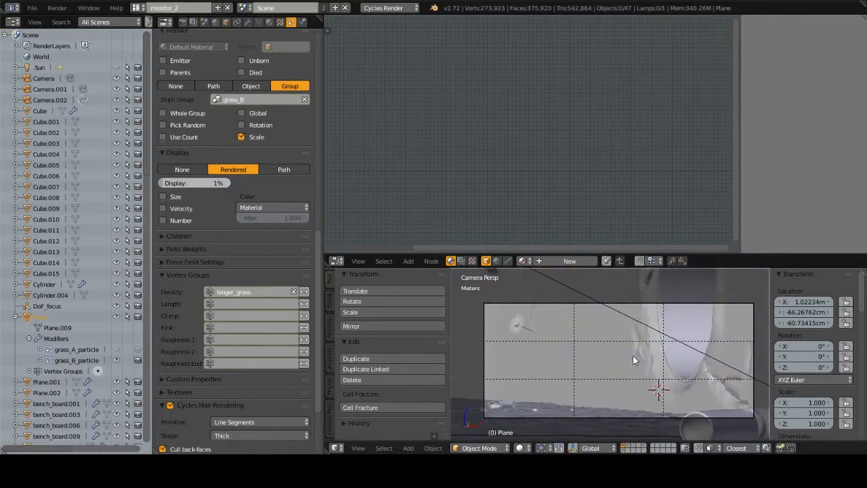
pyautogui.hotkey('shift', '2')
pyautogui.hotkey('shift', '3')
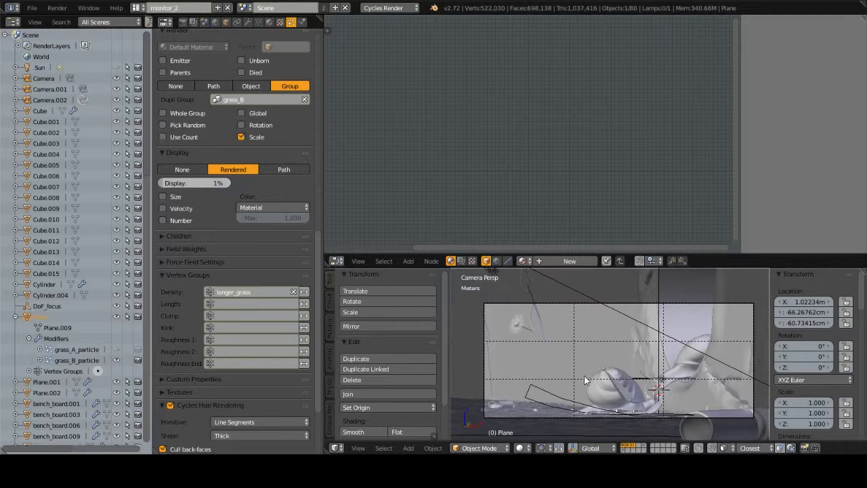
# Step: Show only layer 2 through the scene camera and select the root.000 bone of the lower snail's armature
pyautogui.press('KP_0')
pyautogui.moveTo(604, 365); pyautogui.dragTo(591, 377, button='middle')
pyautogui.press('2')
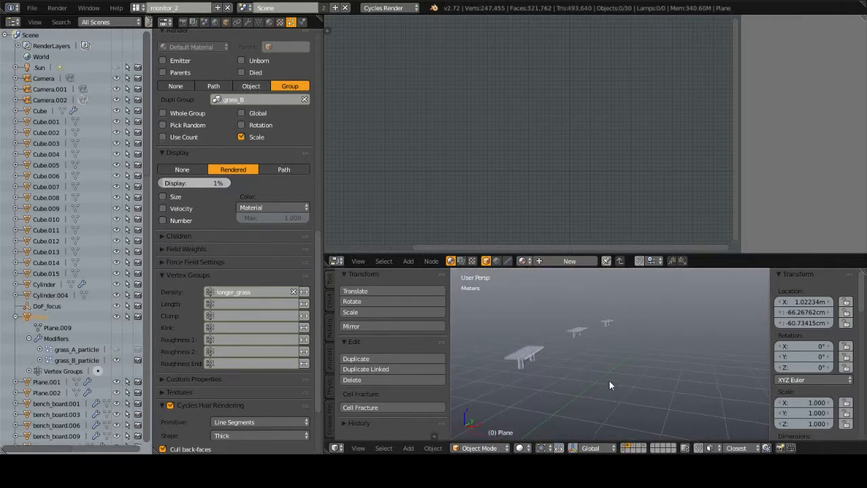
pyautogui.press('KP_0')
pyautogui.rightClick(551, 398)
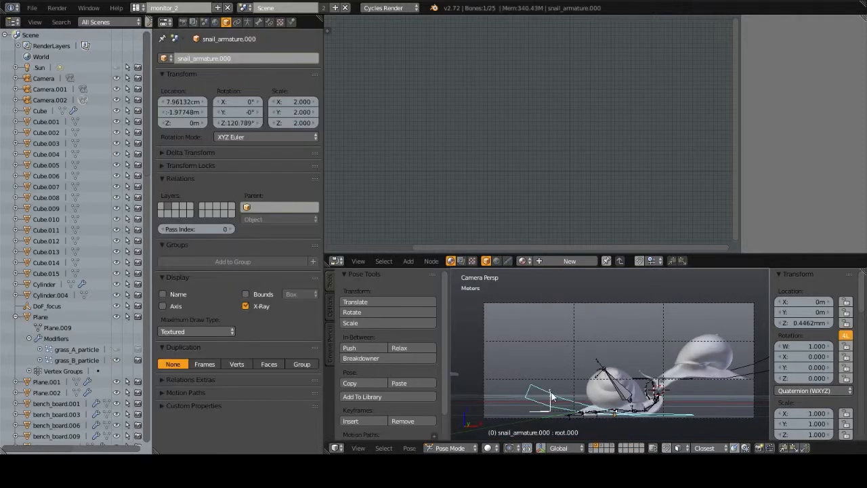
# Step: Maximize the 3D view around the snails and try rotating the root.000 bone
pyautogui.press('KP_Decimal')
pyautogui.moveTo(650, 328); pyautogui.dragTo(605, 280, button='middle')
pyautogui.scroll(-6, 603, 370)
pyautogui.hotkey('ctrl', 'Up')
pyautogui.press('r')
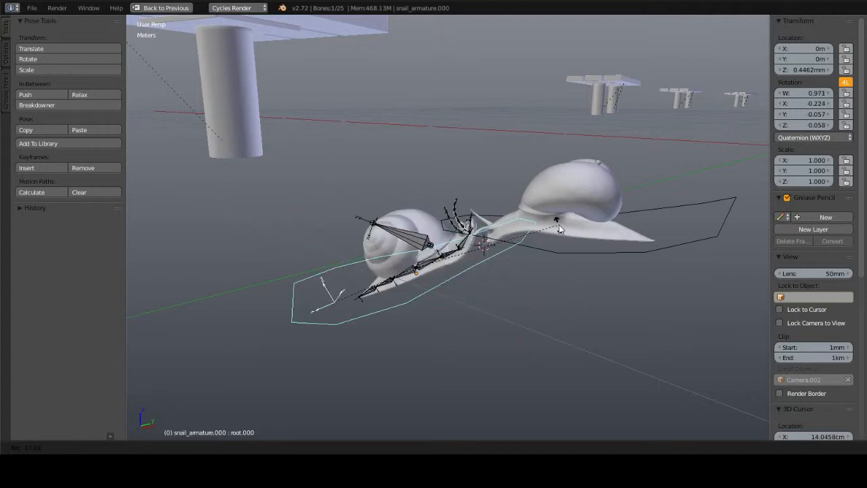
pyautogui.rightClick(512, 267)
pyautogui.moveTo(519, 299); pyautogui.dragTo(532, 310, button='middle')
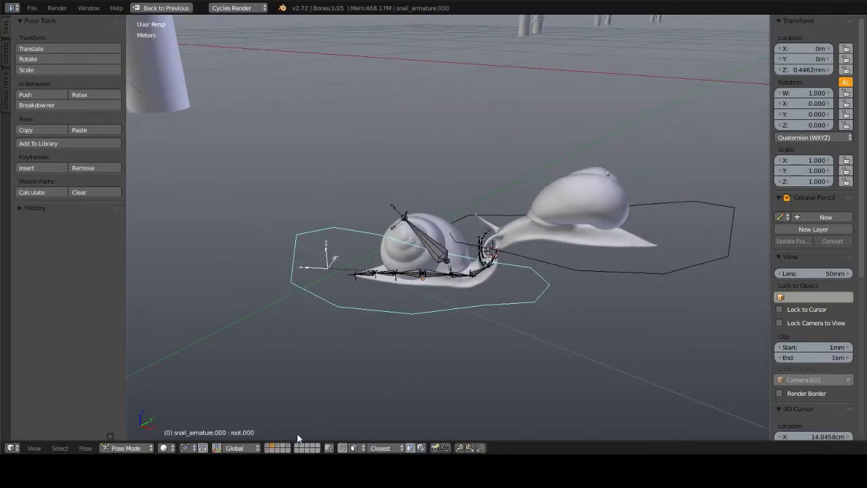
# Step: Show the layer holding the bone control shape and select the root_con outline, framing it in the view
pyautogui.click(290, 451)
pyautogui.moveTo(326, 351)
pyautogui.mouseDown(button='middle')
pyautogui.moveTo(355, 331)
pyautogui.moveTo(378, 276)
pyautogui.moveTo(444, 236)
pyautogui.mouseUp(button='middle')
pyautogui.click(292, 451)
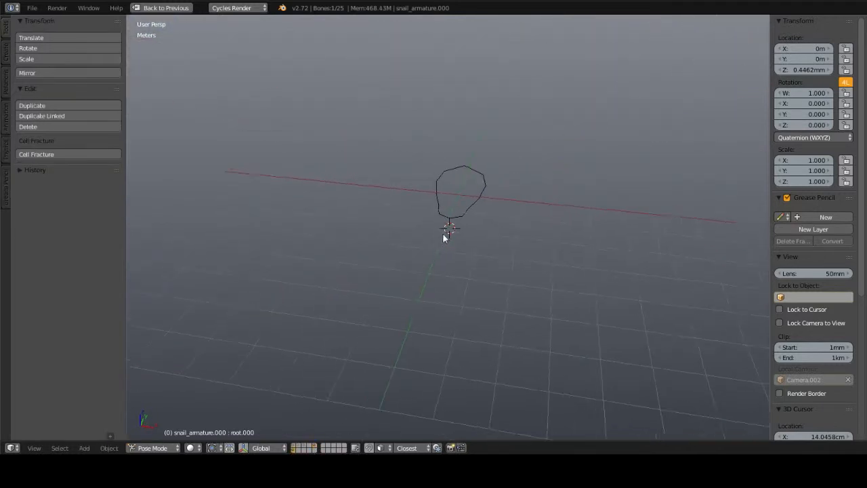
pyautogui.rightClick(462, 209)
pyautogui.press('KP_Decimal')
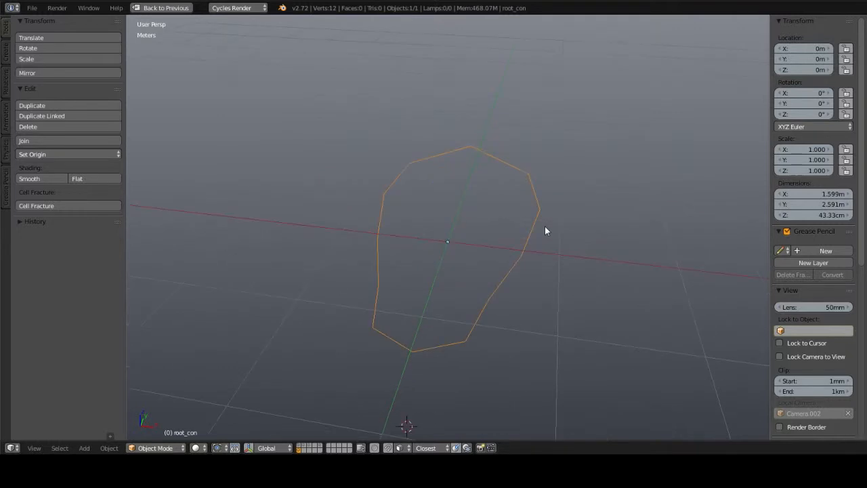
# Step: Inspect the root_con outline from several angles in Edit Mode and return it to Object Mode
pyautogui.moveTo(545, 226); pyautogui.dragTo(543, 250, button='middle')
pyautogui.press('Tab')
pyautogui.press('Tab')
pyautogui.press('Tab')
pyautogui.moveTo(470, 243); pyautogui.dragTo(490, 239, button='middle')
pyautogui.press('Tab')
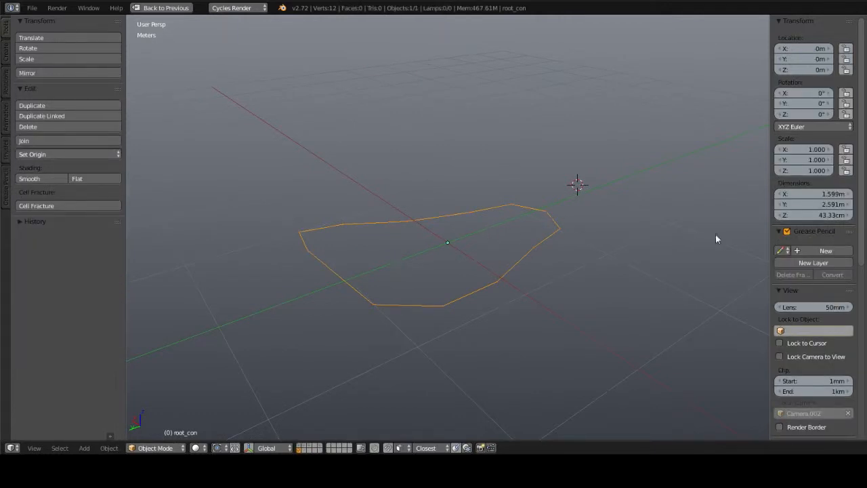
pyautogui.moveTo(716, 236); pyautogui.dragTo(529, 198, button='middle')
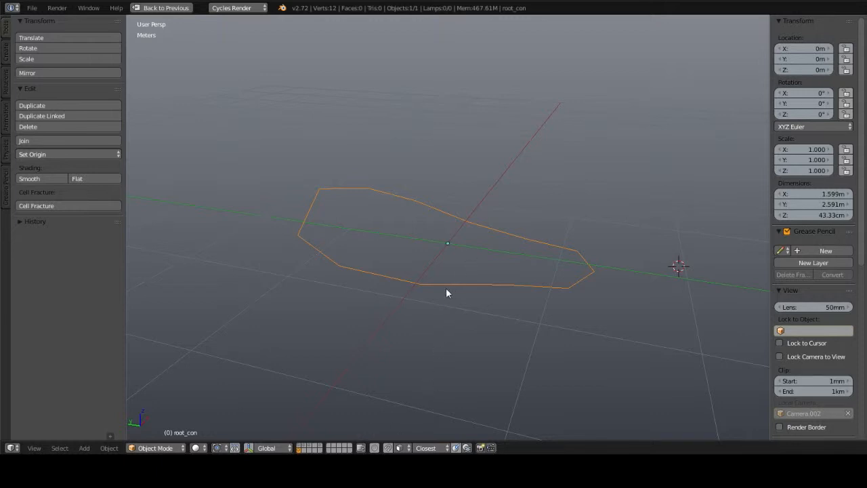
# Step: Return to layer 2, reselect the lower snail's root.000 bone, and view its tail and spine rig up close
pyautogui.moveTo(387, 317); pyautogui.dragTo(404, 285, button='middle')
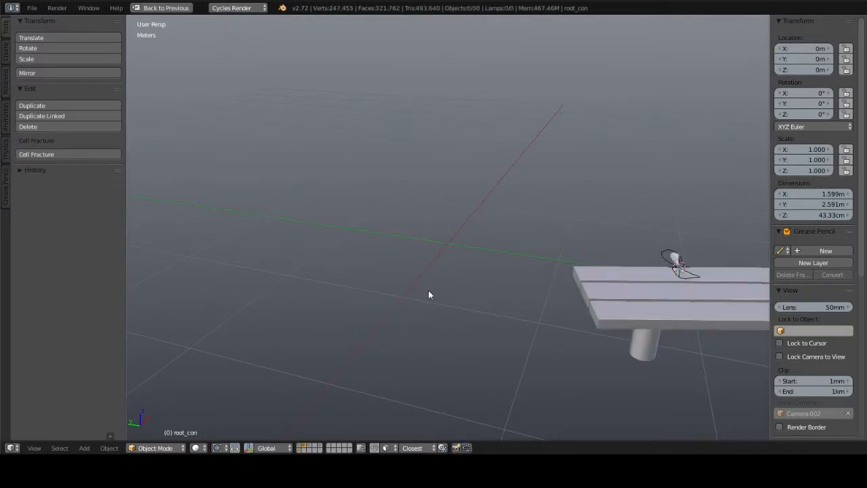
pyautogui.moveTo(642, 274); pyautogui.dragTo(722, 296, button='middle')
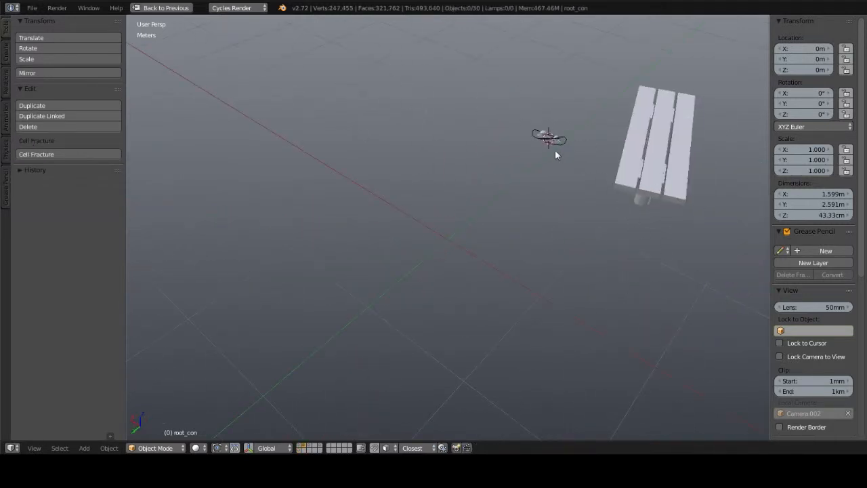
pyautogui.press('KP_0')
pyautogui.rightClick(333, 310)
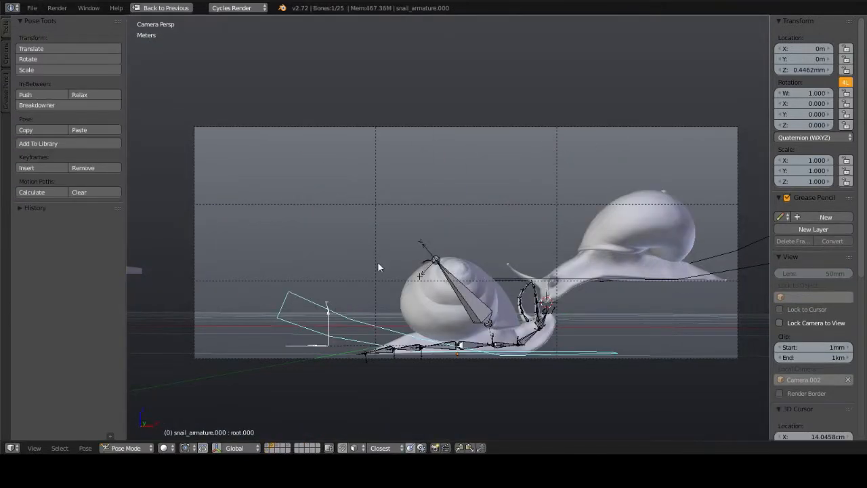
pyautogui.moveTo(377, 263); pyautogui.dragTo(371, 271, button='middle')
pyautogui.press('KP_Decimal')
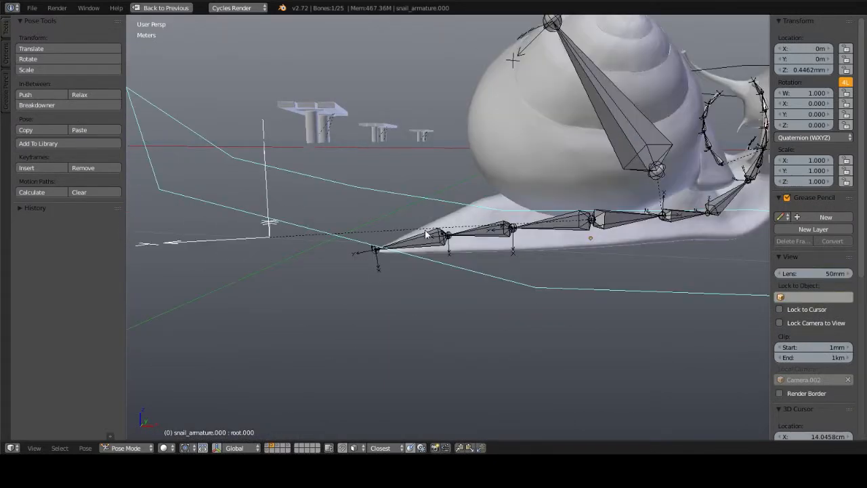
pyautogui.moveTo(372, 269); pyautogui.dragTo(480, 245, button='middle')
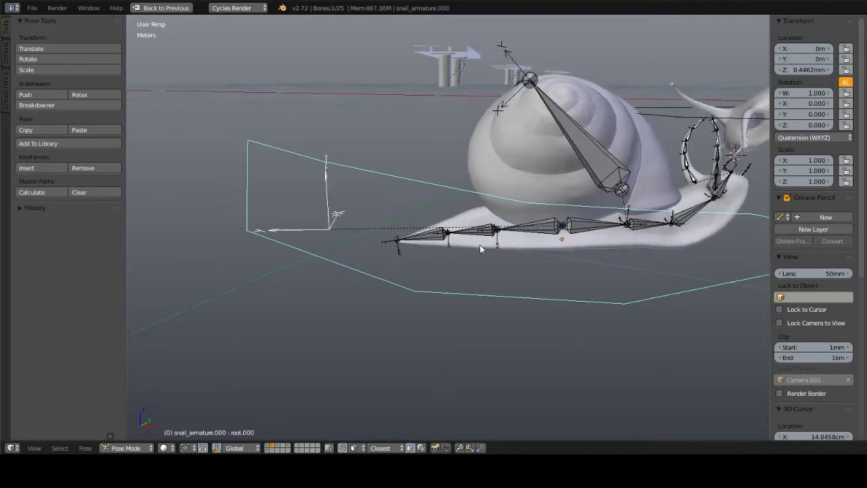
# Step: Restore the editor layout and open the root.000 bone settings to review its custom shape display options
pyautogui.hotkey('ctrl', 'Up')
pyautogui.moveTo(635, 369); pyautogui.dragTo(615, 378, button='middle')
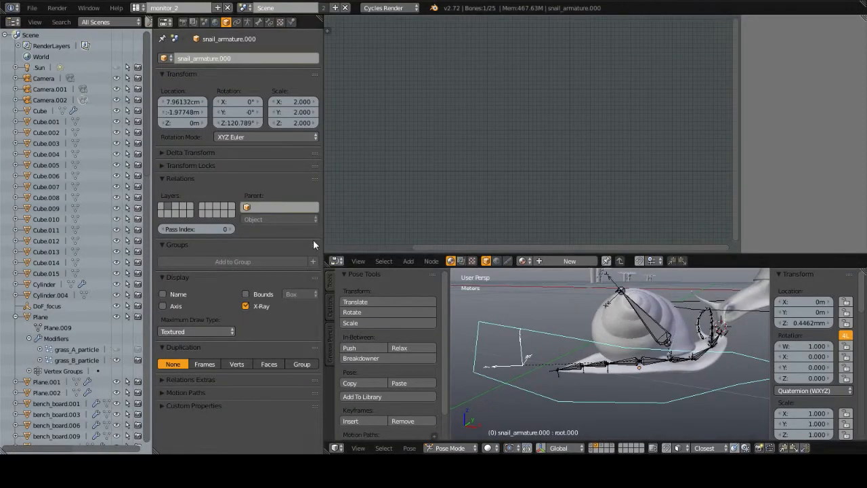
pyautogui.click(248, 23)
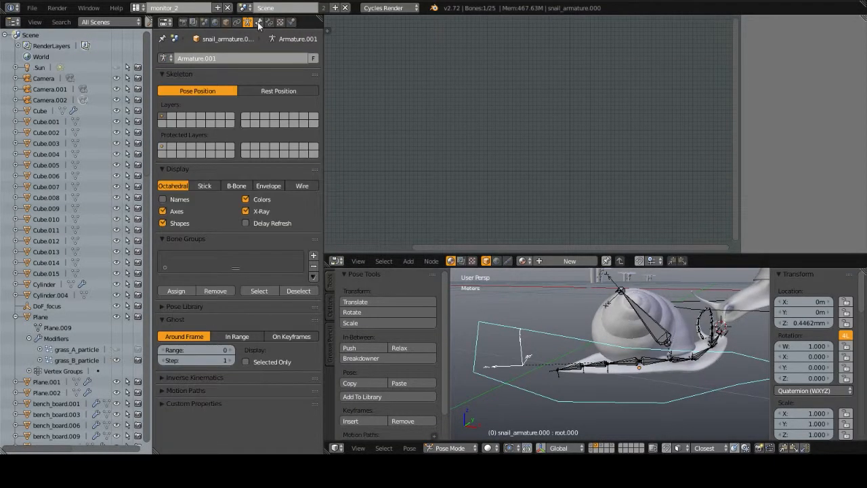
pyautogui.click(260, 23)
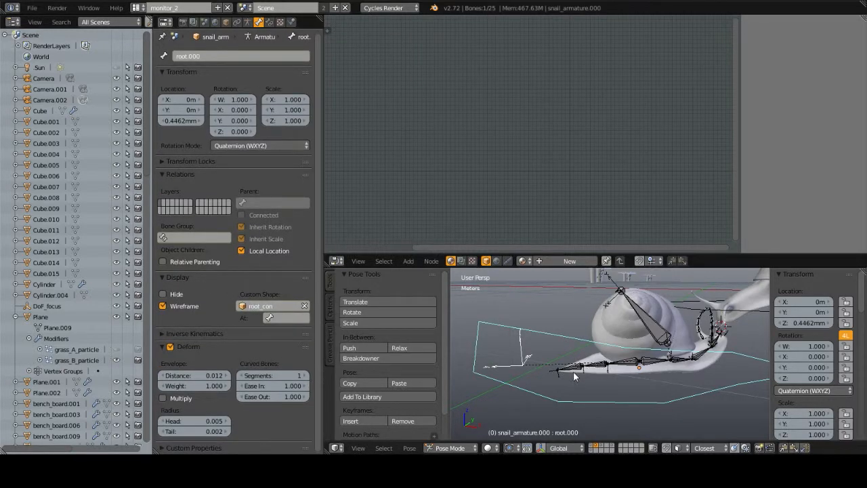
pyautogui.click(178, 277)
pyautogui.click(179, 277)
pyautogui.moveTo(562, 364); pyautogui.dragTo(650, 349, button='middle')
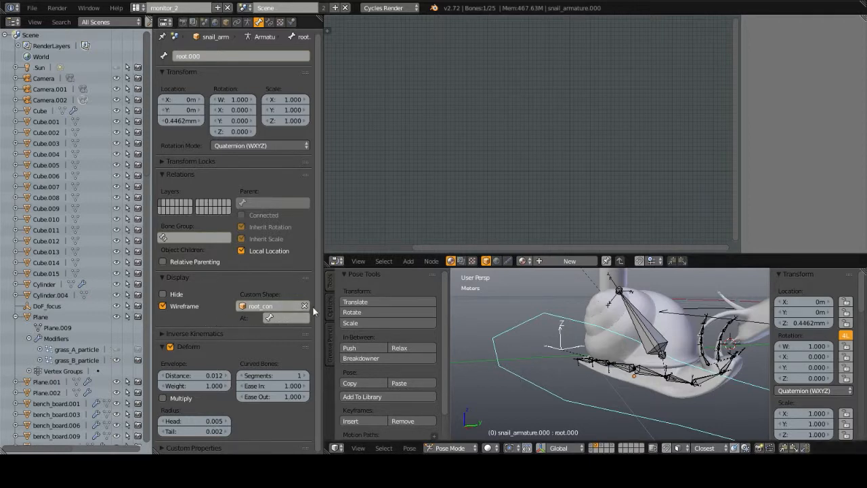
# Step: Try removing the root_con custom shape from the root.000 bone and undo the removal
pyautogui.moveTo(493, 322); pyautogui.dragTo(500, 324, button='middle')
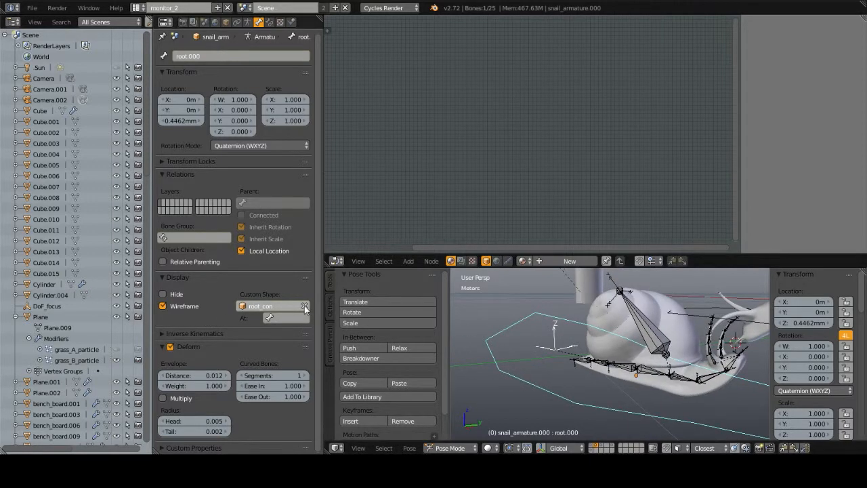
pyautogui.click(304, 307)
pyautogui.moveTo(549, 366)
pyautogui.mouseDown(button='middle')
pyautogui.moveTo(644, 366)
pyautogui.moveTo(630, 364)
pyautogui.moveTo(635, 379)
pyautogui.moveTo(706, 405)
pyautogui.mouseUp(button='middle')
pyautogui.hotkey('ctrl', 'z')
pyautogui.rightClick(705, 400)
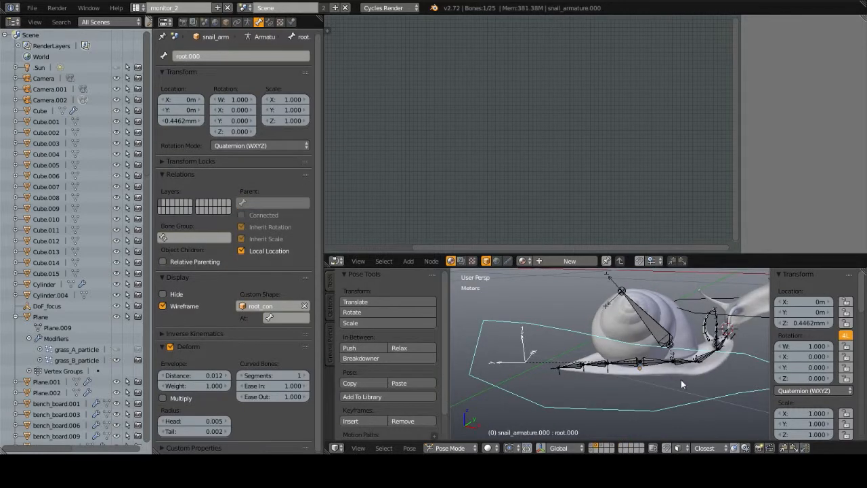
# Step: Compare the root.000 bone's custom shape with its Wireframe display switched off and on, leaving Wireframe enabled
pyautogui.keyDown('shift'); pyautogui.moveTo(675, 377); pyautogui.dragTo(616, 370, button='middle'); pyautogui.keyUp('shift')
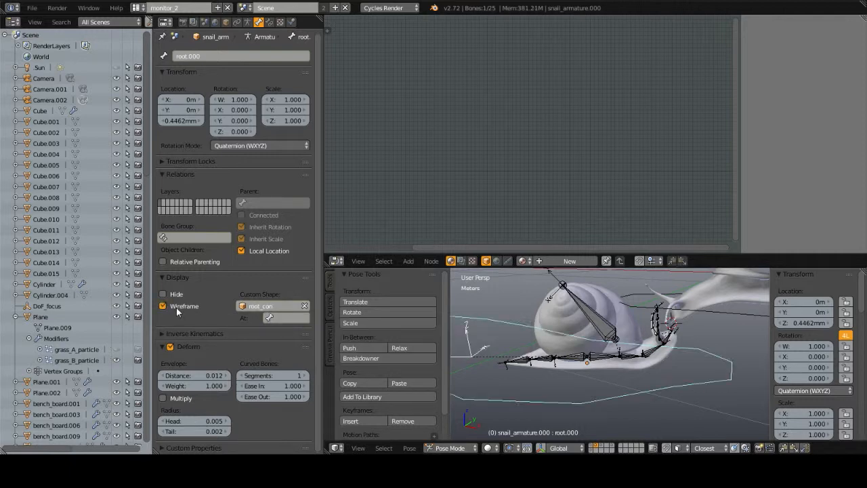
pyautogui.moveTo(508, 351); pyautogui.dragTo(583, 366, button='middle')
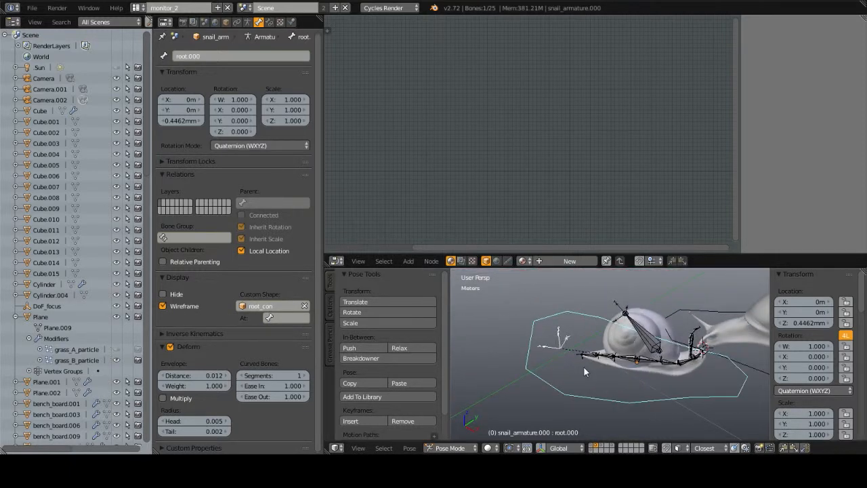
pyautogui.click(166, 309)
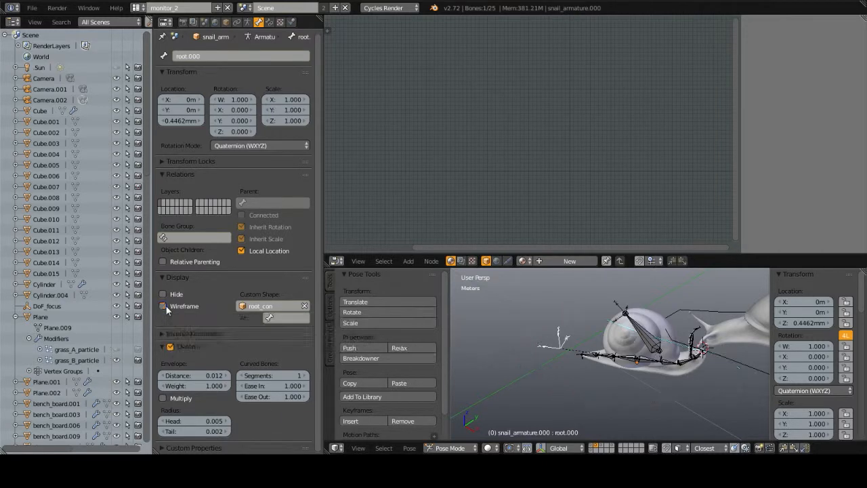
pyautogui.click(166, 309)
pyautogui.click(166, 307)
pyautogui.click(166, 307)
pyautogui.click(164, 306)
pyautogui.click(164, 307)
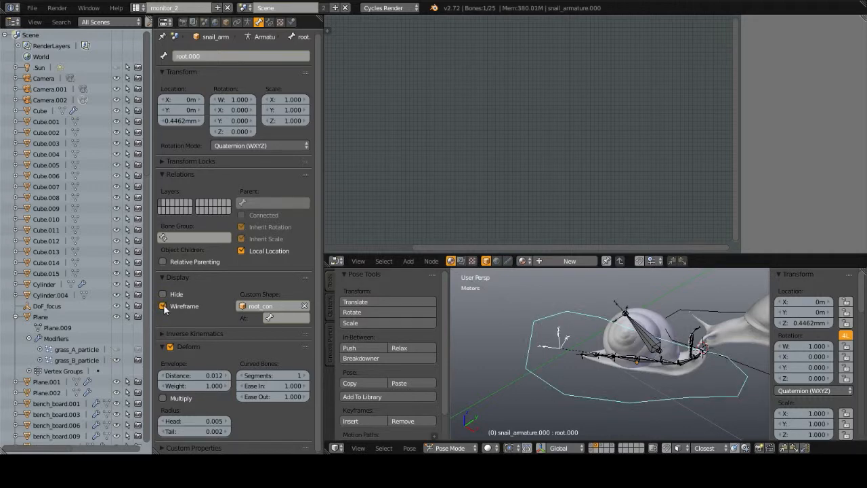
# Step: Clear the root.000 custom shape, try selecting the DEF_spineButt_A.000 bone inside the plain root bone, and undo both changes
pyautogui.moveTo(542, 357); pyautogui.dragTo(588, 343, button='middle')
pyautogui.scroll(5, 609, 385)
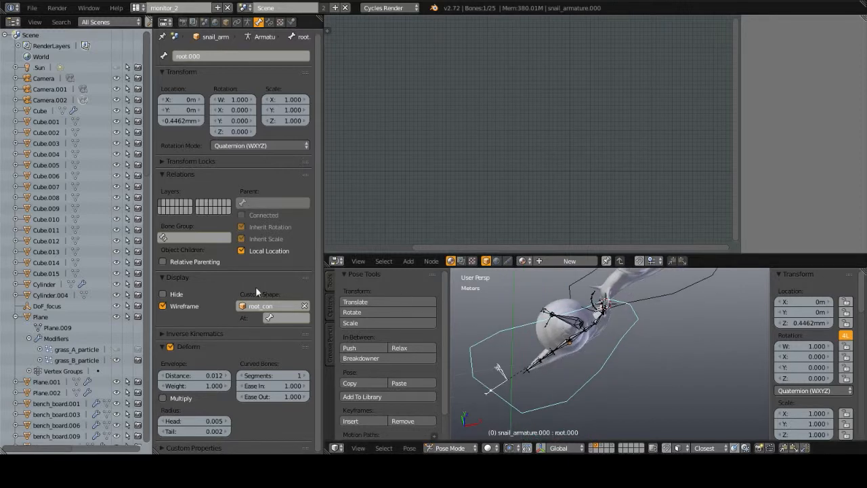
pyautogui.click(305, 308)
pyautogui.moveTo(550, 379); pyautogui.dragTo(536, 344, button='middle')
pyautogui.scroll(3, 536, 343)
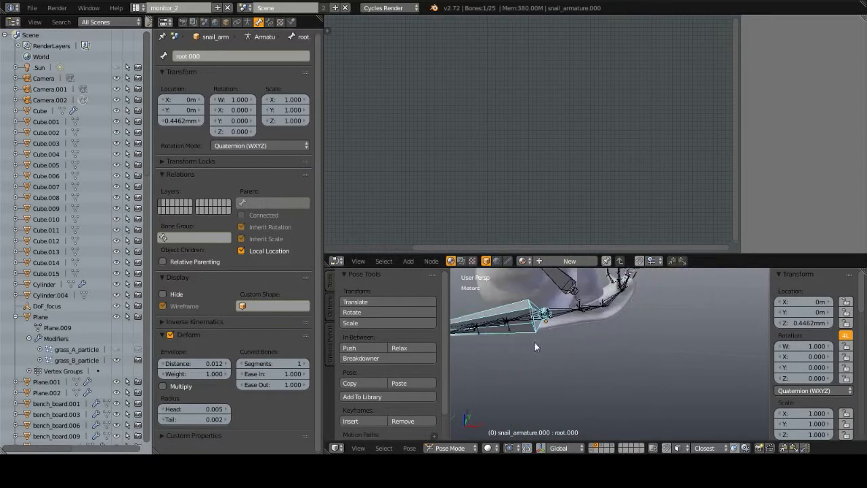
pyautogui.keyDown('shift'); pyautogui.moveTo(504, 311); pyautogui.dragTo(628, 343, button='middle'); pyautogui.keyUp('shift')
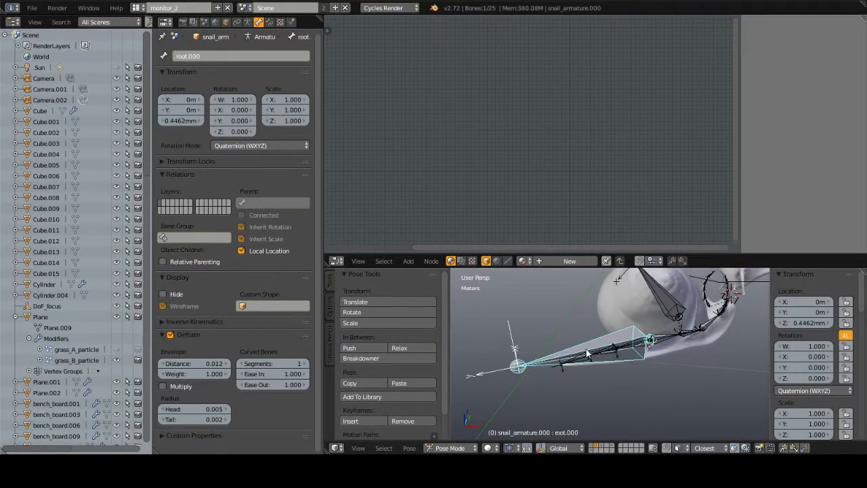
pyautogui.rightClick(588, 354)
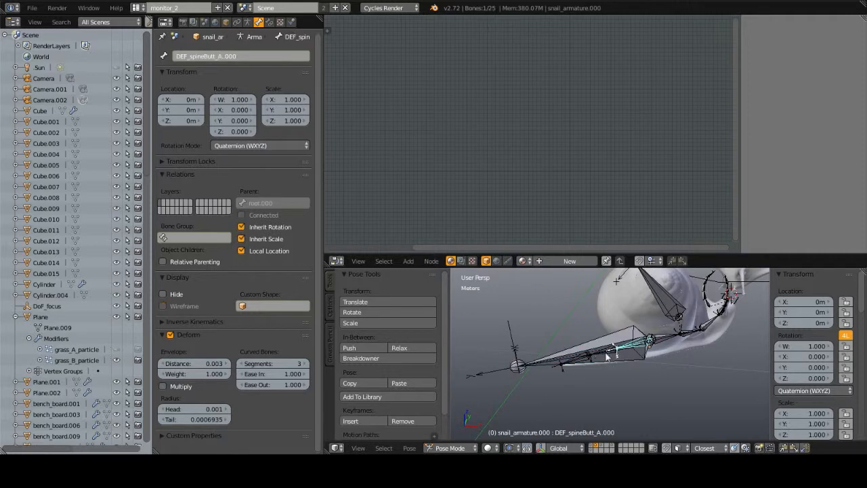
pyautogui.hotkey('ctrl', 'z')
pyautogui.hotkey('ctrl', 'z')
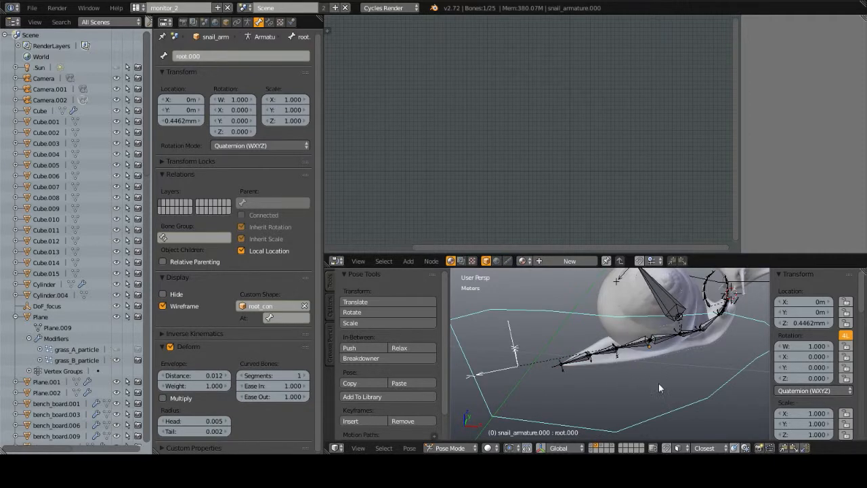
# Step: Select Camera.002 with layers 1 to 3 shown, review its composition guide options, and examine the thirds grid in the maximized camera view
pyautogui.press('KP_0')
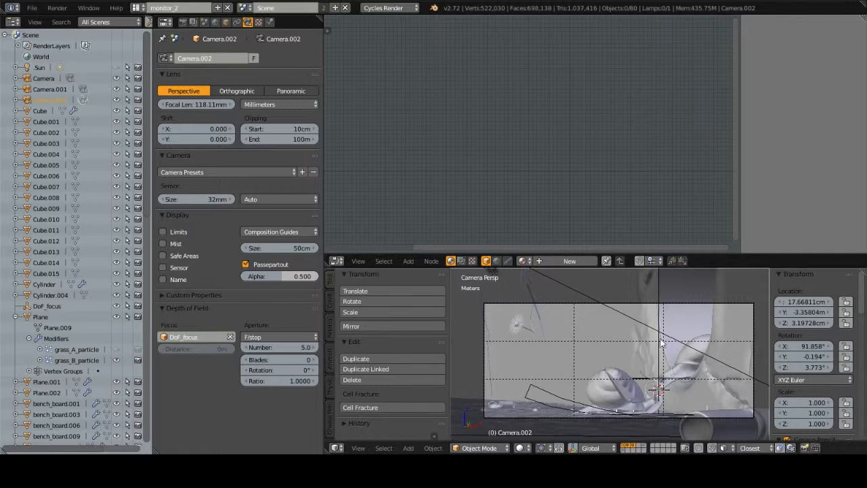
pyautogui.click(276, 232)
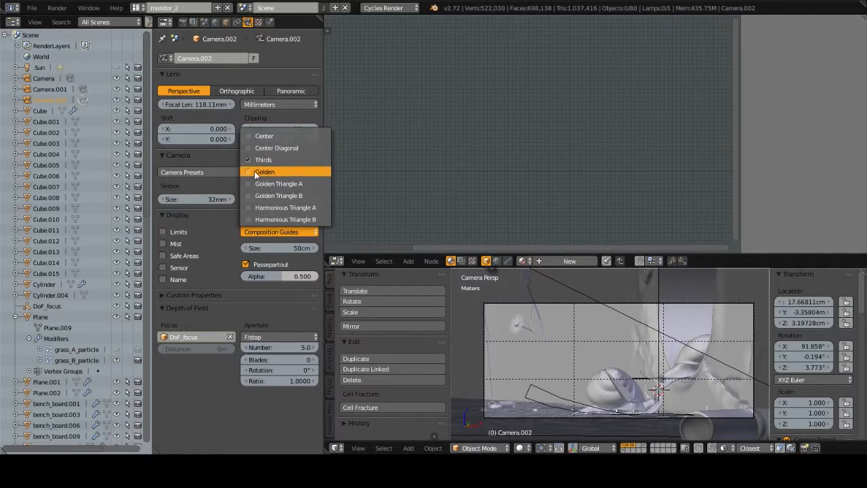
pyautogui.click(263, 234)
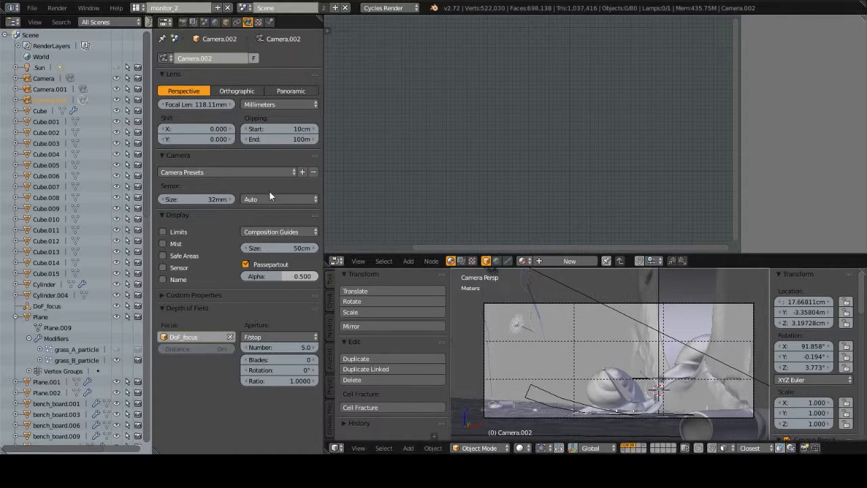
pyautogui.click(275, 233)
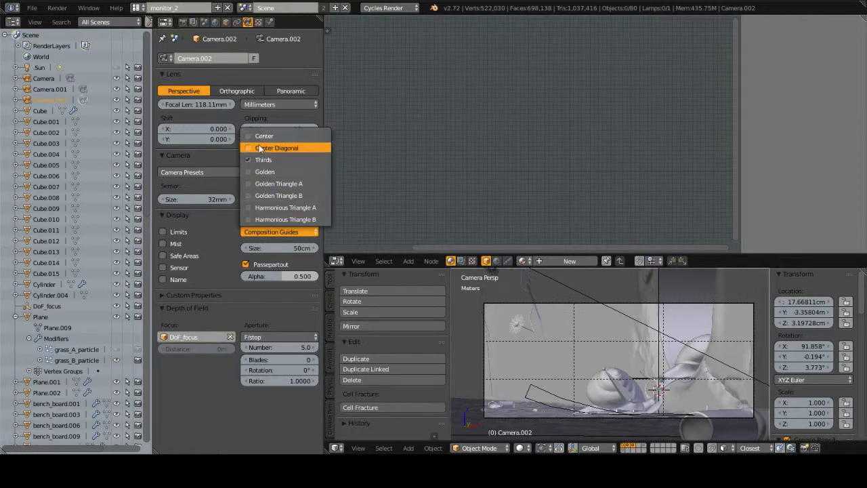
pyautogui.click(260, 234)
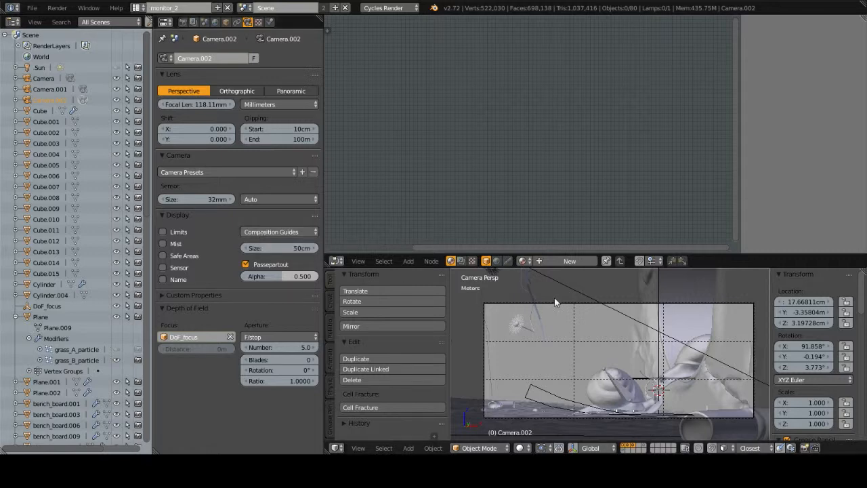
pyautogui.hotkey('ctrl', 'Up')
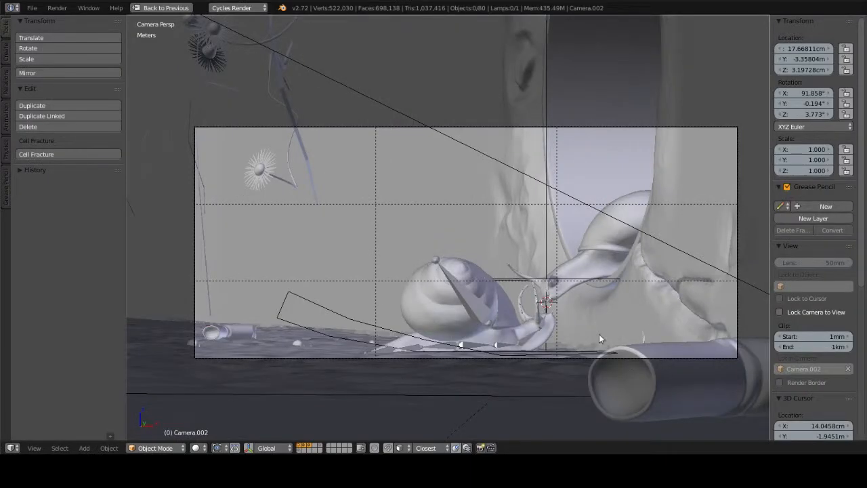
pyautogui.scroll(3, 594, 332)
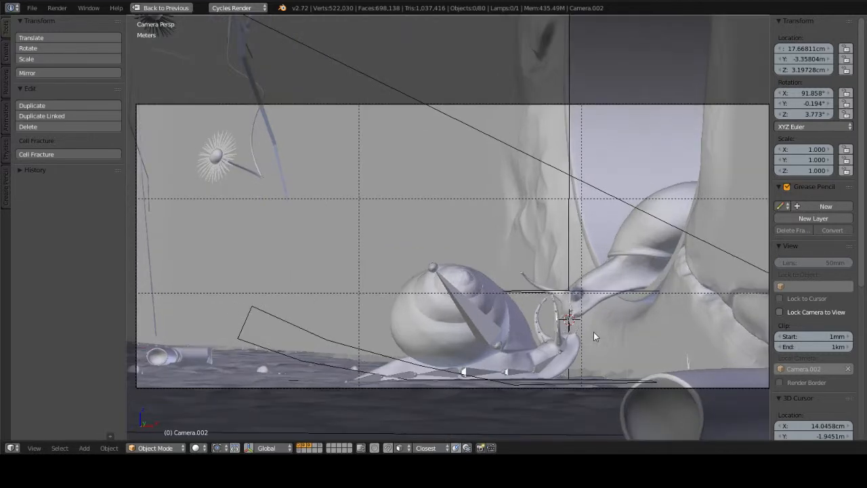
# Step: Examine how the two snails sit against the thirds guides, restore the full layout, and check Camera.002's Composition Guides setting
pyautogui.keyDown('shift'); pyautogui.moveTo(581, 303); pyautogui.dragTo(570, 289, button='middle'); pyautogui.keyUp('shift')
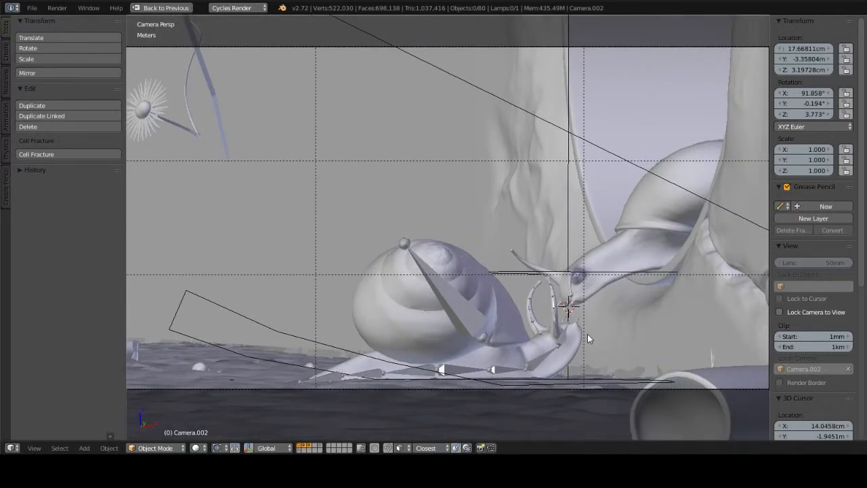
pyautogui.scroll(-3, 587, 334)
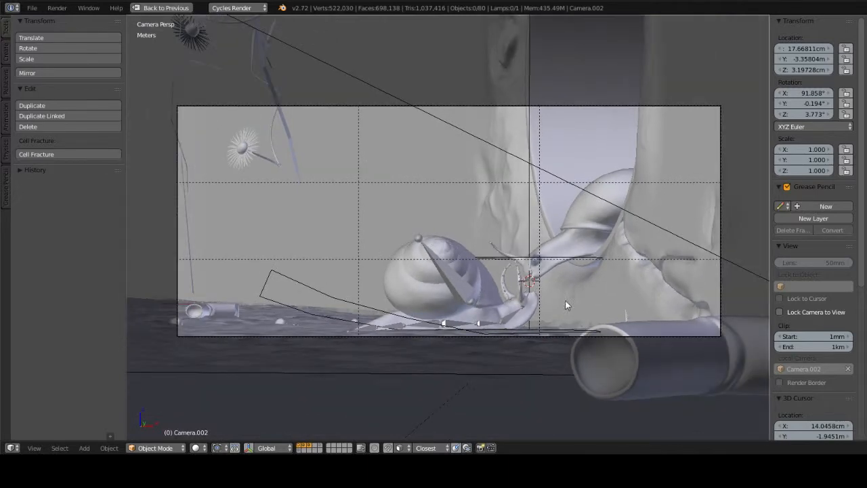
pyautogui.keyDown('shift'); pyautogui.moveTo(565, 301); pyautogui.dragTo(562, 312, button='middle'); pyautogui.keyUp('shift')
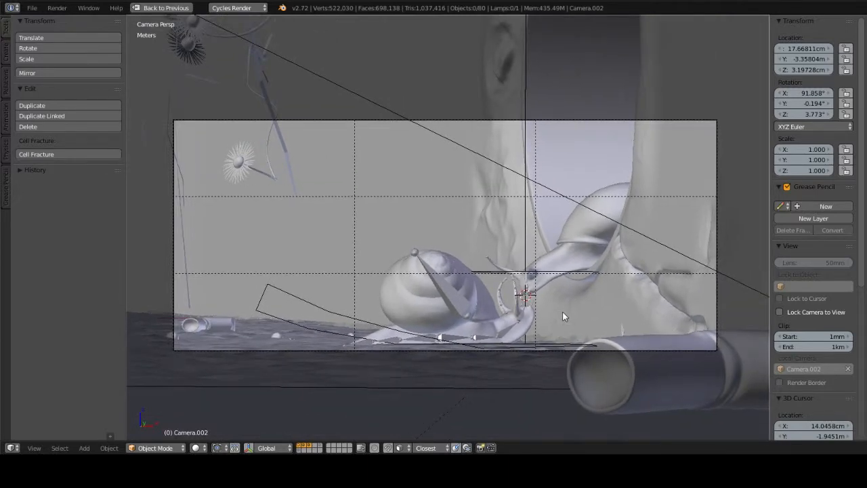
pyautogui.hotkey('shift', 'space')
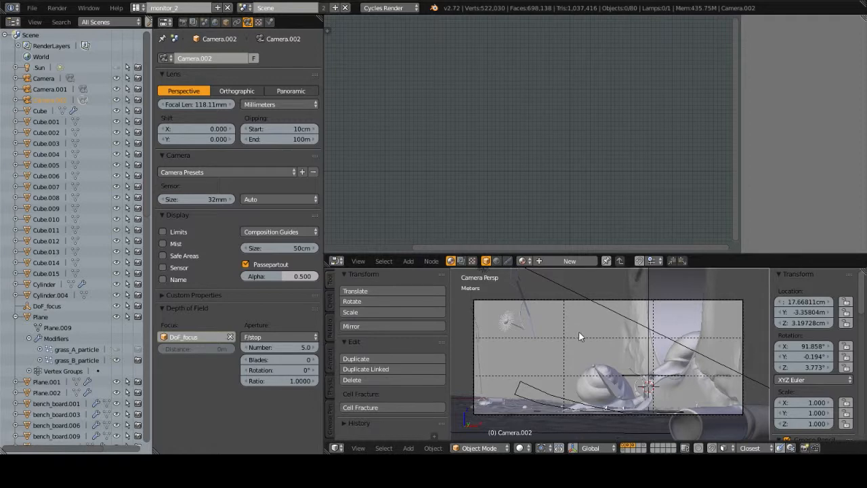
pyautogui.scroll(1, 601, 357)
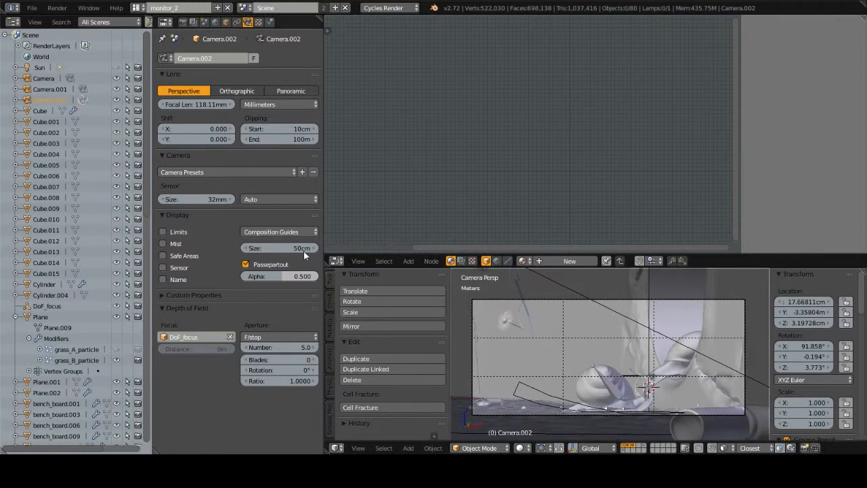
pyautogui.click(295, 235)
pyautogui.click(276, 237)
pyautogui.click(277, 233)
pyautogui.click(278, 231)
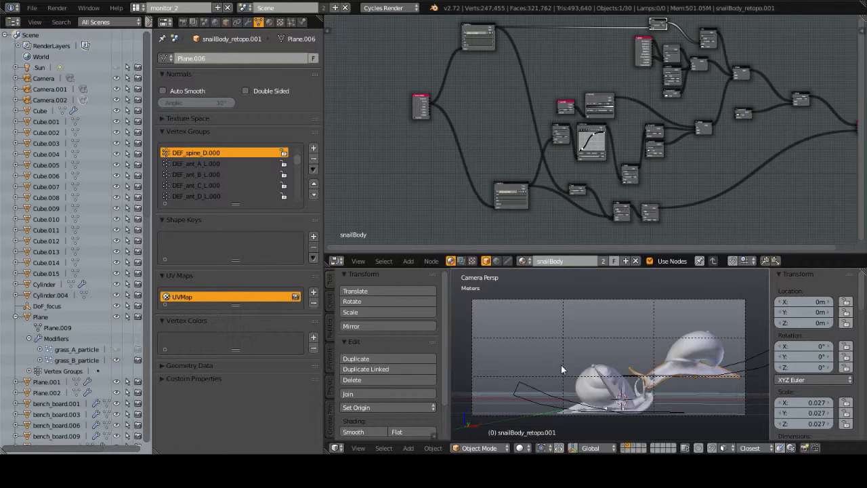
# Step: Examine the snailBody material's node network, from the texture coordinate input to the image textures and shaders
pyautogui.moveTo(758, 114); pyautogui.dragTo(706, 121, button='middle')
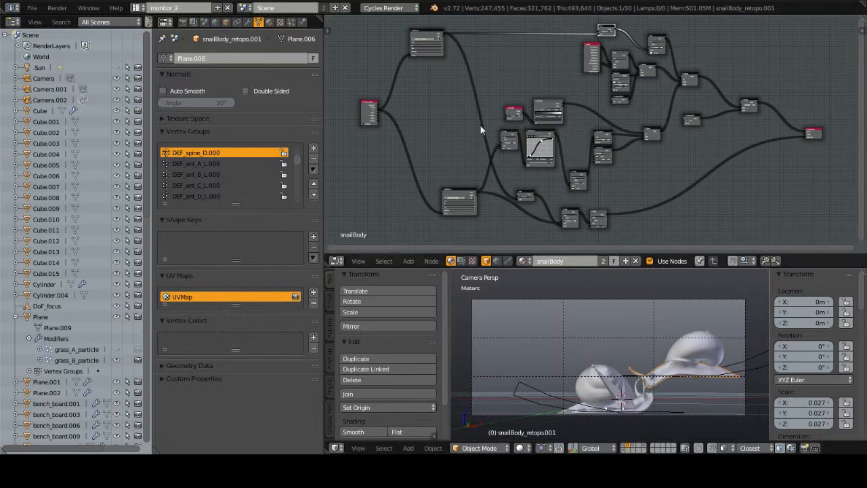
pyautogui.moveTo(446, 81); pyautogui.dragTo(492, 42, button='middle')
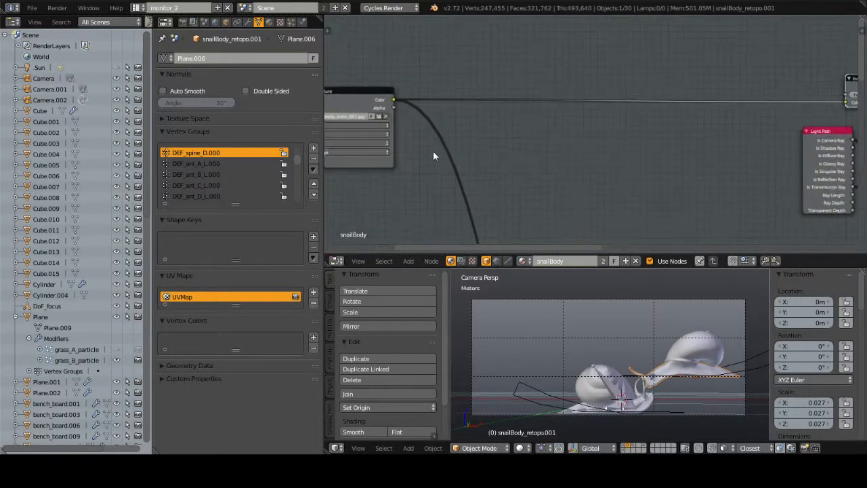
pyautogui.moveTo(430, 183); pyautogui.dragTo(516, 78, button='middle')
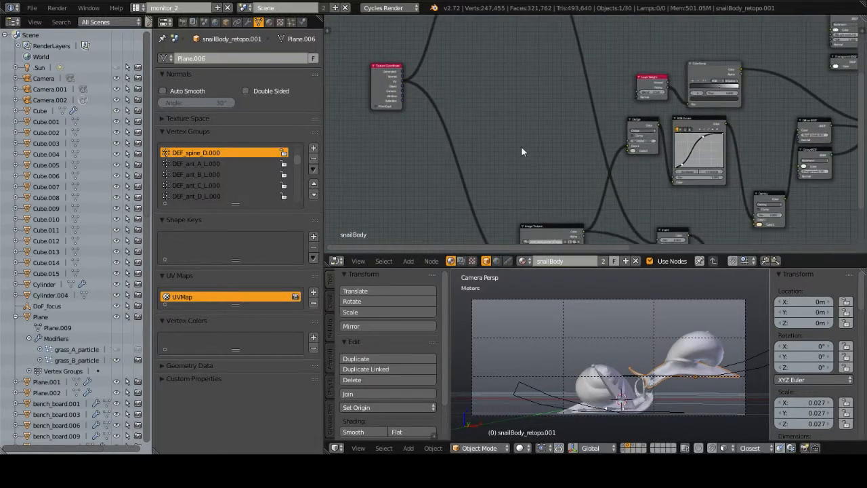
pyautogui.moveTo(521, 146); pyautogui.dragTo(567, 156, button='middle')
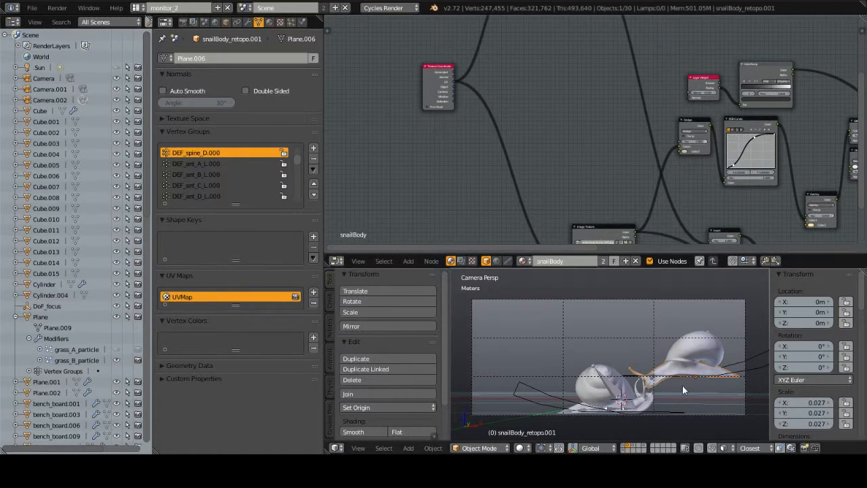
# Step: Inspect the snailBody_retopo.001 mesh topology in Edit Mode from several angles, deselect all vertices, and return to Object Mode
pyautogui.press('Tab')
pyautogui.scroll(3, 686, 380)
pyautogui.moveTo(686, 381); pyautogui.dragTo(596, 382, button='middle')
pyautogui.scroll(8, 596, 382)
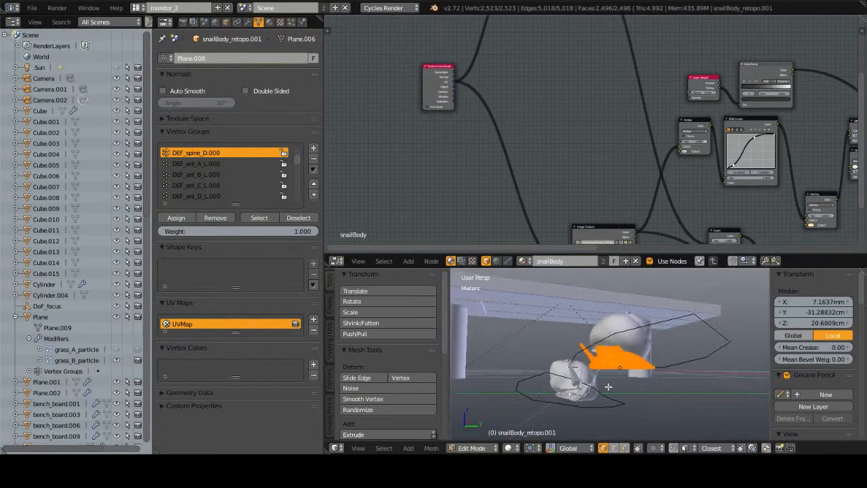
pyautogui.moveTo(668, 372); pyautogui.dragTo(601, 364, button='middle')
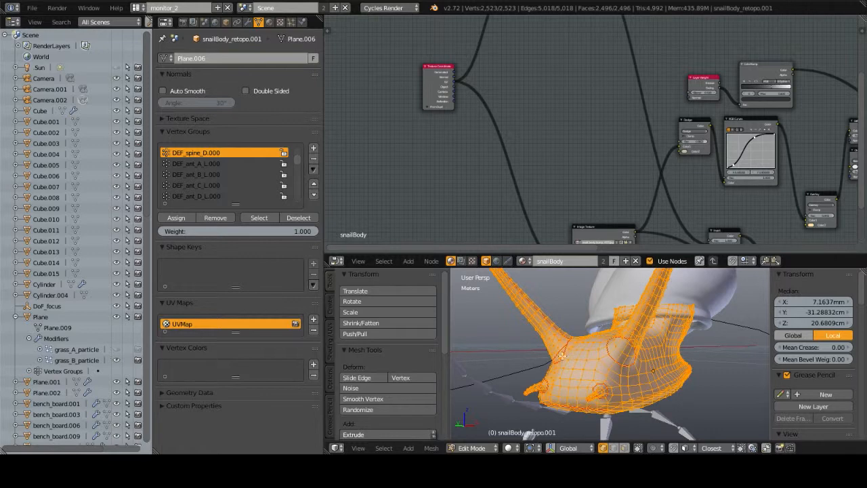
pyautogui.moveTo(605, 402); pyautogui.dragTo(618, 418, button='middle')
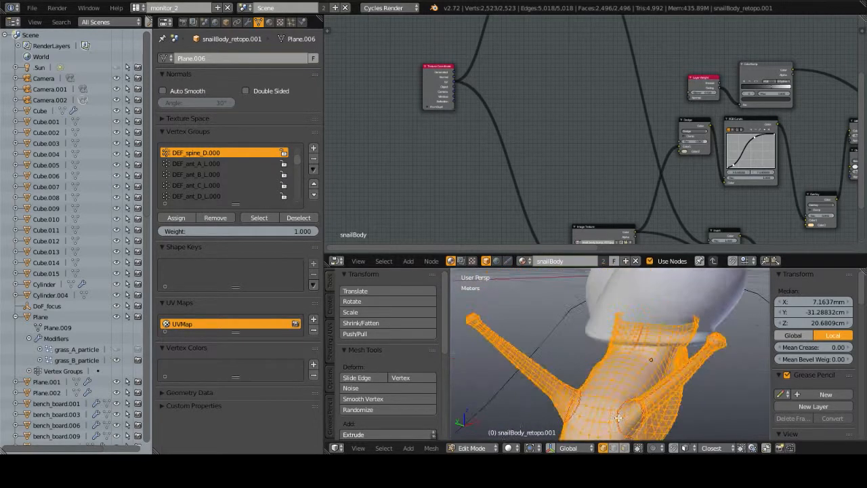
pyautogui.scroll(-5, 618, 418)
pyautogui.moveTo(645, 353); pyautogui.dragTo(626, 351, button='middle')
pyautogui.press('a')
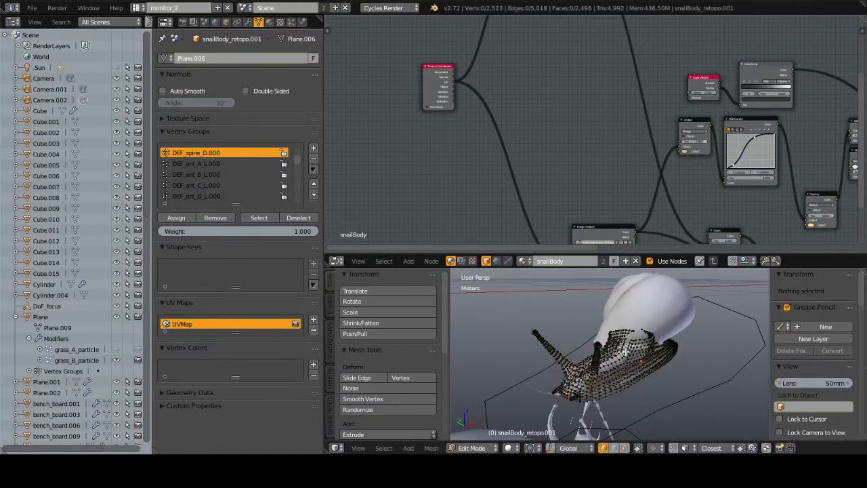
pyautogui.press('Tab')
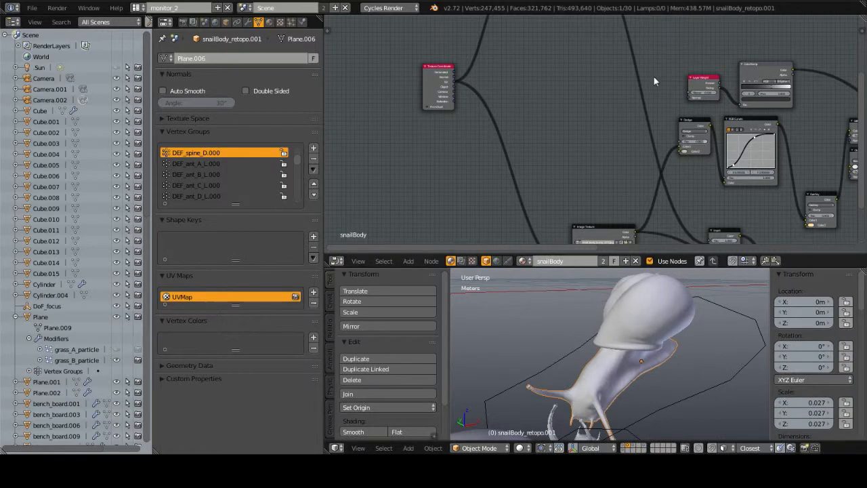
# Step: Maximize the node editor and shift the snail_body_bump_003.jpg Image Texture node slightly left, away from the Dodge node
pyautogui.hotkey('ctrl', 'Up')
pyautogui.scroll(-3, 362, 156)
pyautogui.scroll(-1, 361, 178)
pyautogui.moveTo(360, 178); pyautogui.dragTo(242, 180, button='middle')
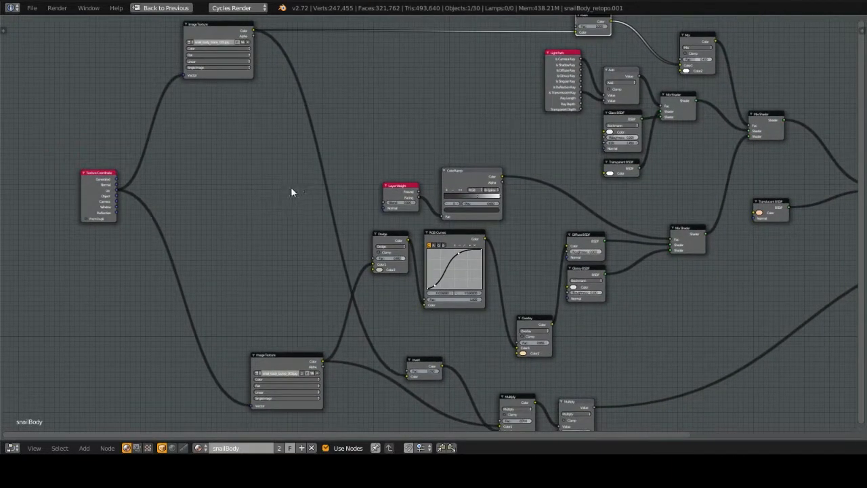
pyautogui.moveTo(285, 356); pyautogui.dragTo(237, 353)
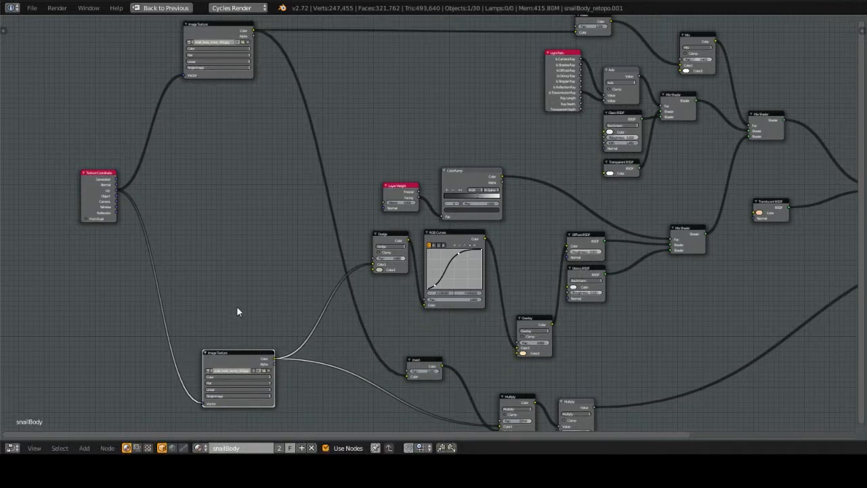
# Step: Examine the snail_body_trans_001.jpg and snail_body_bump_003.jpg Image Texture nodes up close, then restore the full layout
pyautogui.moveTo(236, 306); pyautogui.dragTo(416, 226, button='middle')
pyautogui.keyDown('ctrl'); pyautogui.moveTo(331, 194); pyautogui.dragTo(393, 194, button='middle'); pyautogui.keyUp('ctrl')
pyautogui.moveTo(304, 234); pyautogui.dragTo(391, 278, button='middle')
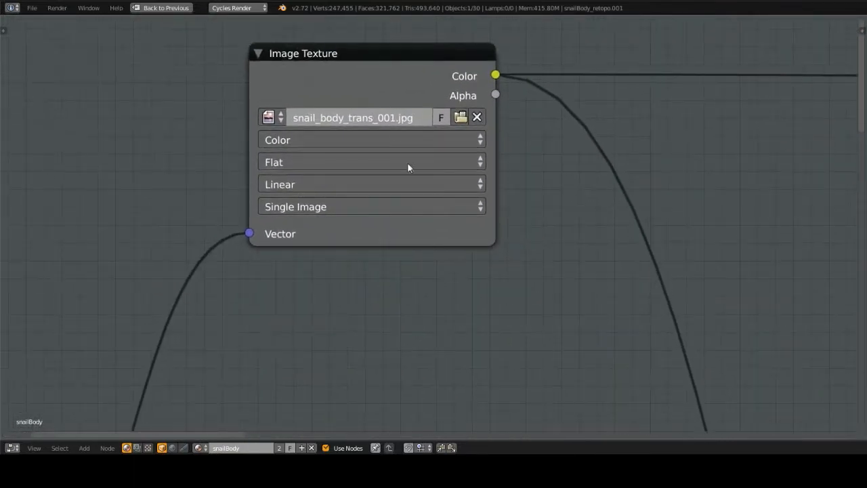
pyautogui.keyDown('ctrl'); pyautogui.moveTo(534, 306); pyautogui.dragTo(439, 202, button='middle'); pyautogui.keyUp('ctrl')
pyautogui.press('KP_Decimal')
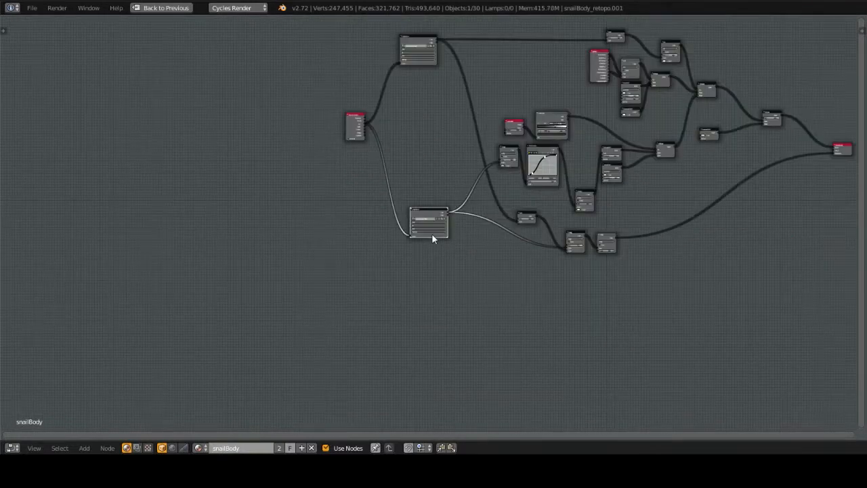
pyautogui.keyDown('ctrl'); pyautogui.moveTo(431, 233); pyautogui.dragTo(499, 231, button='middle'); pyautogui.keyUp('ctrl')
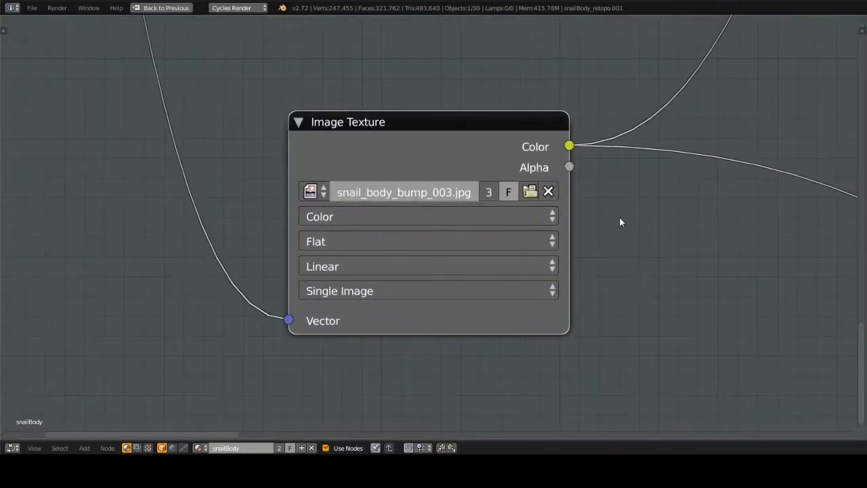
pyautogui.keyDown('ctrl'); pyautogui.moveTo(624, 221); pyautogui.dragTo(413, 196, button='middle'); pyautogui.keyUp('ctrl')
pyautogui.press('Home')
pyautogui.hotkey('ctrl', 'space')
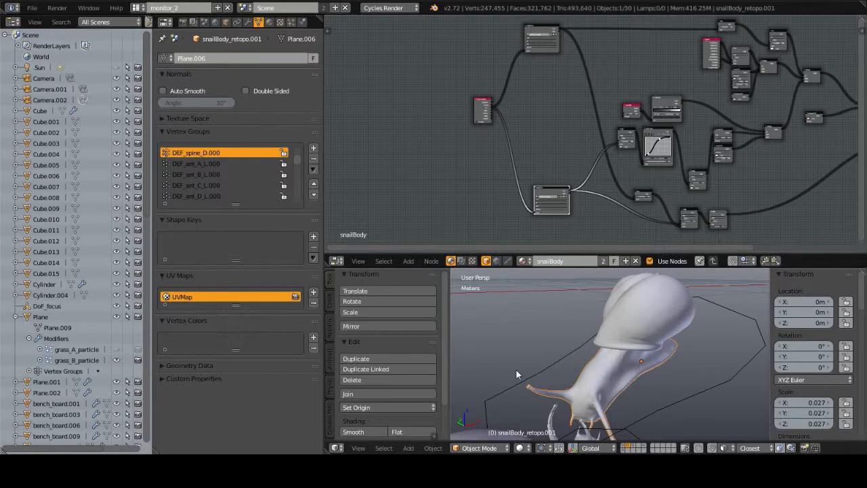
# Step: Switch the 3D viewport area to the UV/Image Editor and display the snail_body_bump_003.jpg texture
pyautogui.click(336, 448)
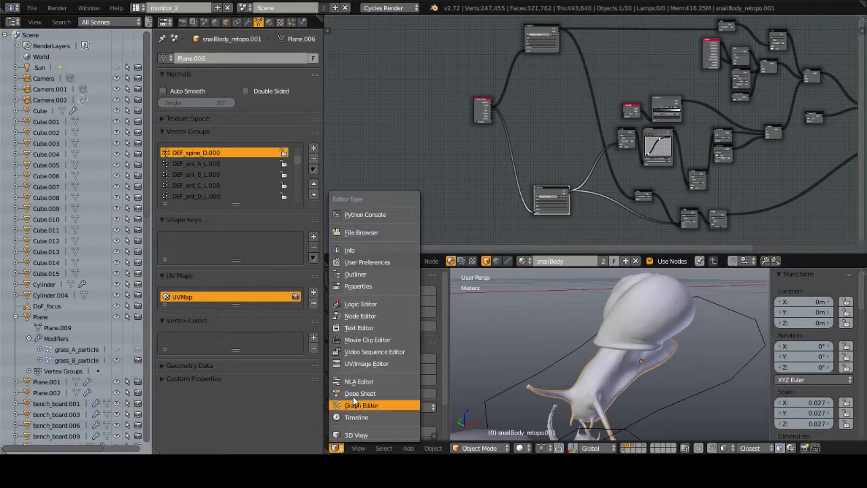
pyautogui.click(359, 363)
pyautogui.moveTo(499, 372); pyautogui.dragTo(653, 370, button='middle')
pyautogui.click(408, 448)
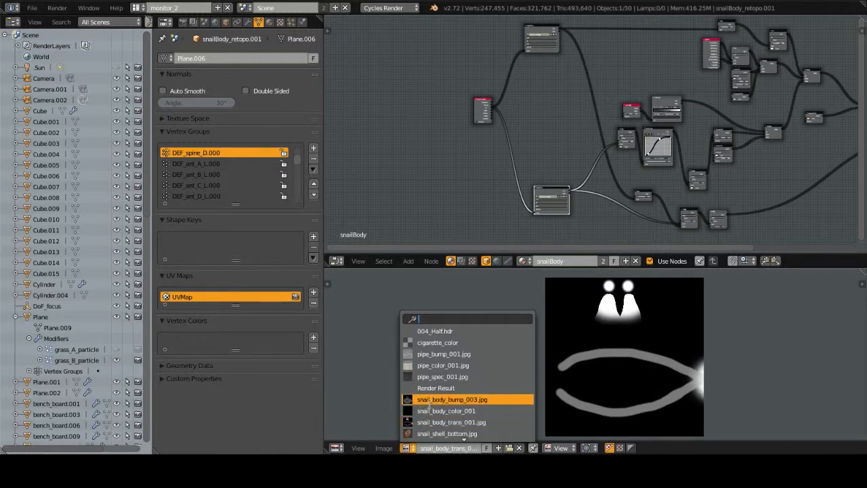
pyautogui.click(431, 401)
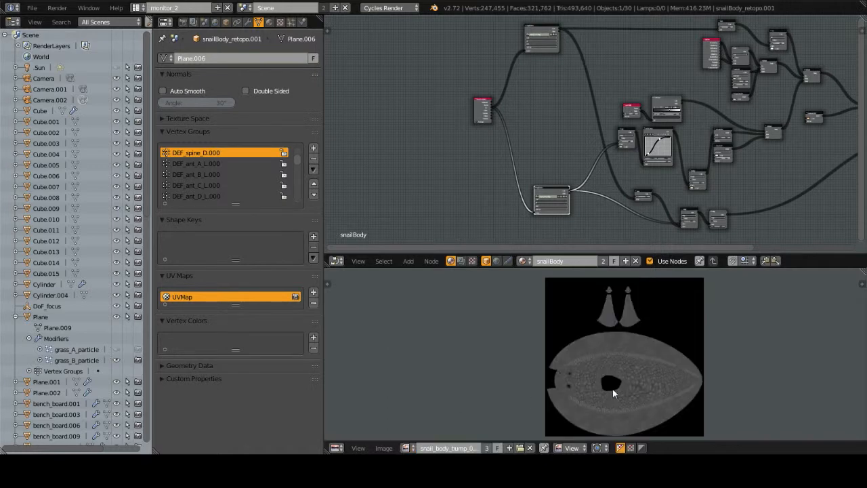
# Step: Examine the skin detail, central hole and edges of the snail body bump texture up close
pyautogui.keyDown('ctrl'); pyautogui.moveTo(600, 374); pyautogui.dragTo(751, 378, button='middle'); pyautogui.keyUp('ctrl')
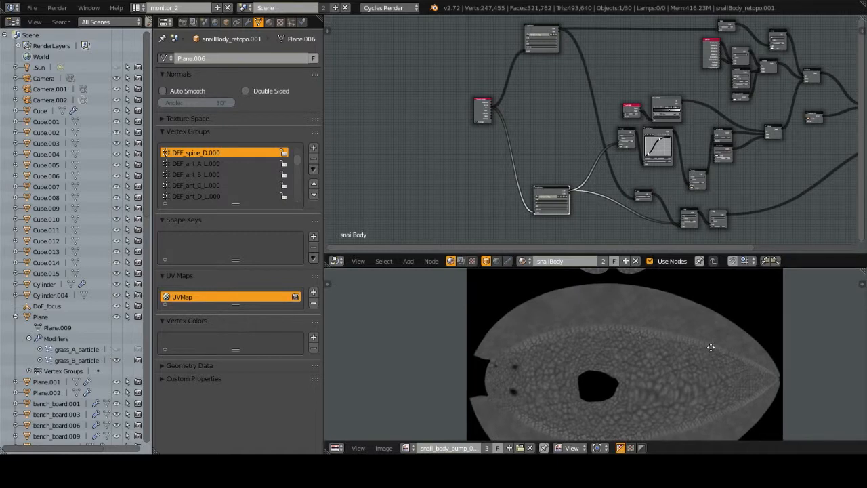
pyautogui.moveTo(711, 347); pyautogui.dragTo(695, 317, button='middle')
pyautogui.keyDown('ctrl'); pyautogui.moveTo(631, 353); pyautogui.dragTo(686, 354, button='middle'); pyautogui.keyUp('ctrl')
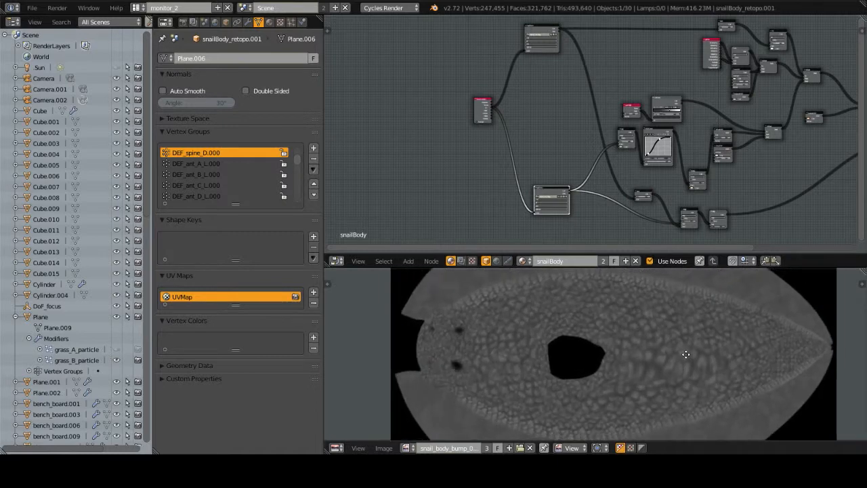
pyautogui.moveTo(590, 330); pyautogui.dragTo(573, 359, button='middle')
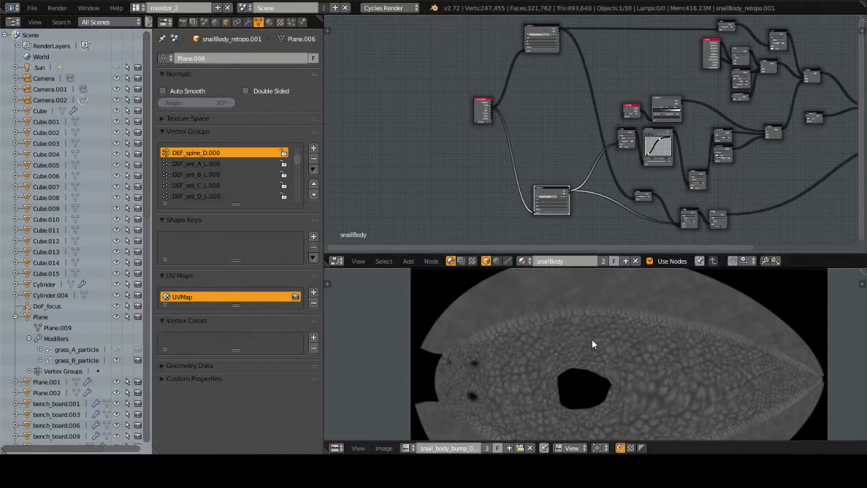
pyautogui.scroll(3, 575, 192)
# Step: Maximize the node editor and trace the bump texture's colour output through the Dodge, RGB Curves and Overlay nodes
pyautogui.hotkey('ctrl', 'Up')
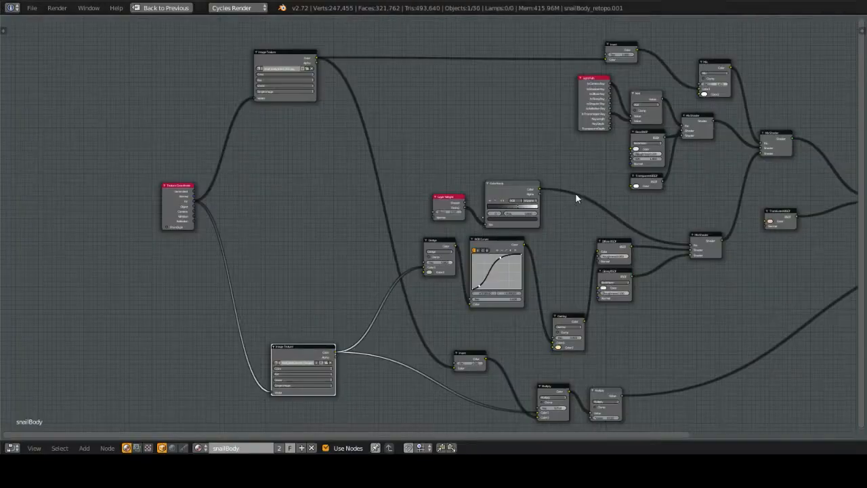
pyautogui.moveTo(408, 313); pyautogui.dragTo(401, 239, button='middle')
pyautogui.scroll(4, 353, 313)
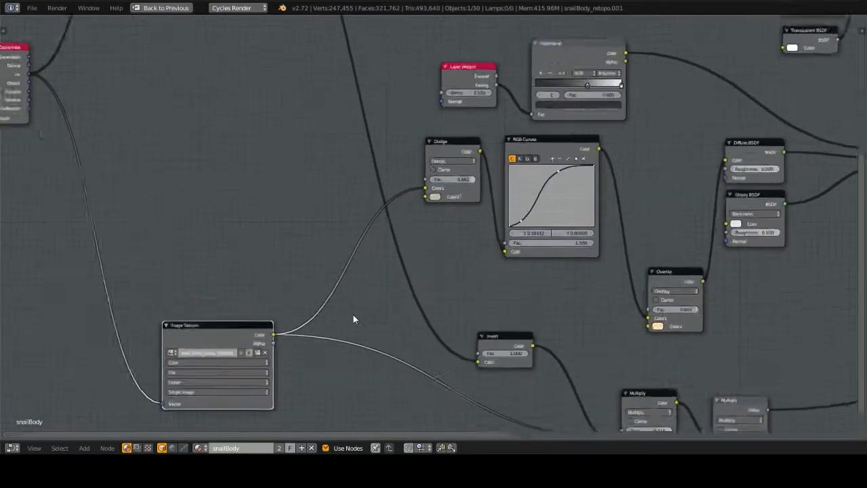
pyautogui.moveTo(388, 286); pyautogui.dragTo(351, 226, button='middle')
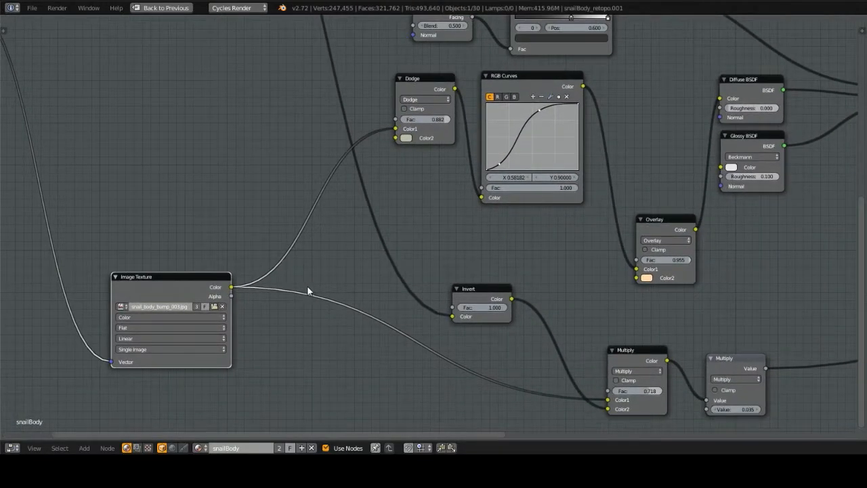
pyautogui.moveTo(308, 290); pyautogui.dragTo(287, 289, button='middle')
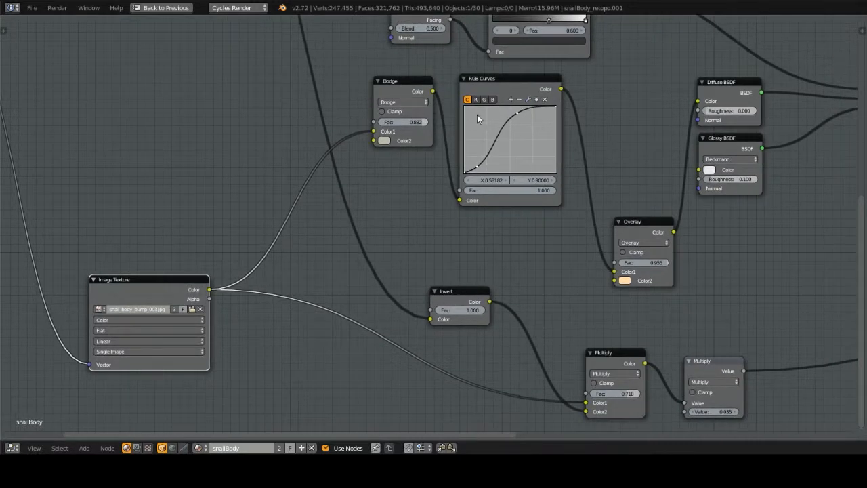
pyautogui.moveTo(651, 160); pyautogui.dragTo(617, 156, button='middle')
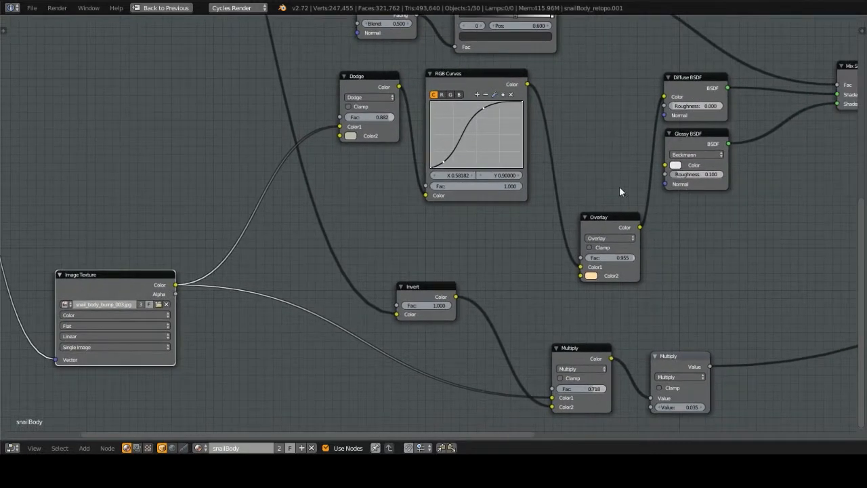
# Step: Examine the Overlay node's tint and follow the Diffuse and Glossy shaders through the Mix Shader nodes to the Material Output
pyautogui.scroll(2, 594, 279)
pyautogui.scroll(1, 568, 278)
pyautogui.click(580, 283)
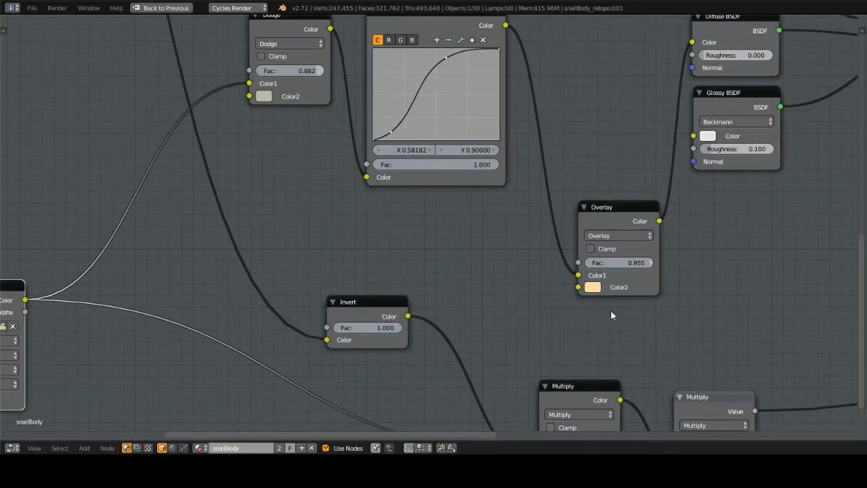
pyautogui.scroll(-4, 610, 314)
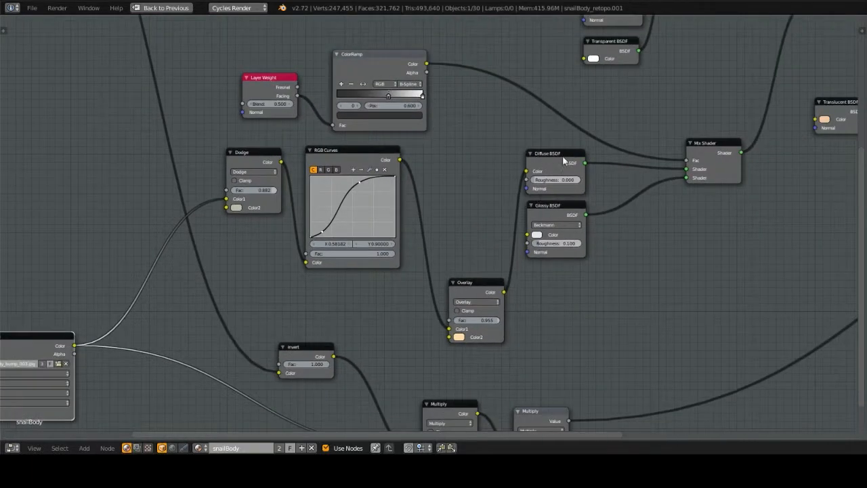
pyautogui.moveTo(598, 160); pyautogui.dragTo(456, 195, button='middle')
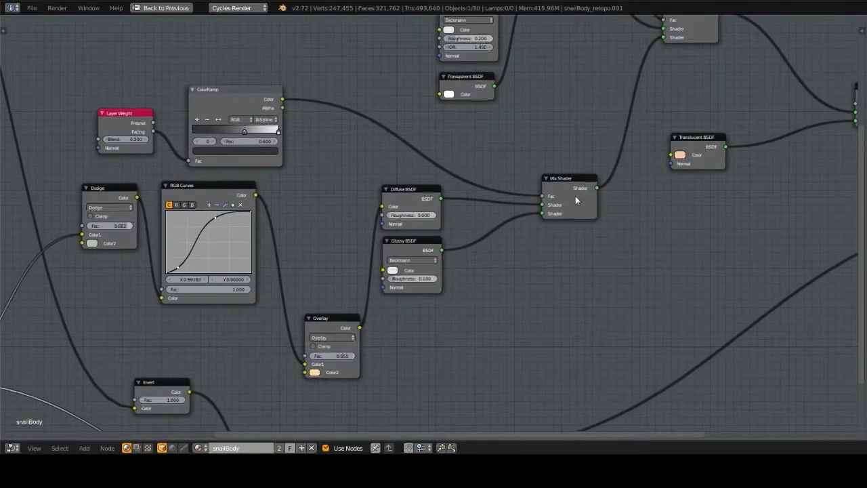
pyautogui.moveTo(621, 241); pyautogui.dragTo(550, 323, button='middle')
pyautogui.scroll(-5, 536, 283)
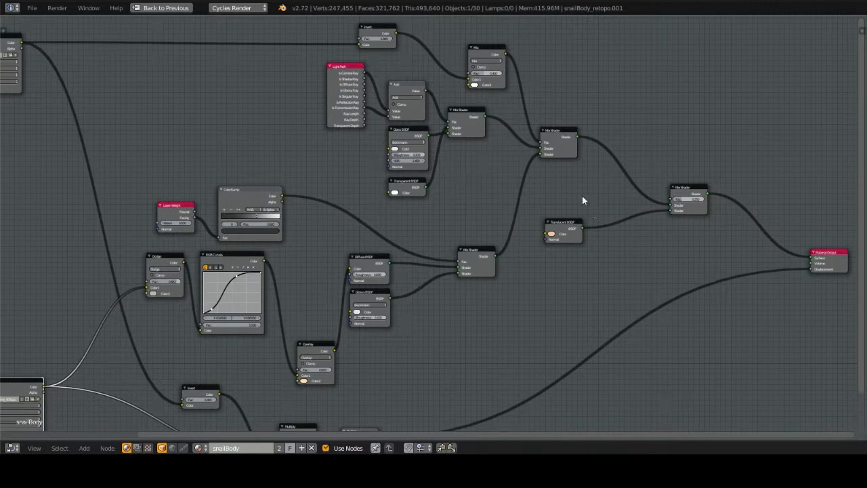
# Step: Examine the peach-coloured Translucent BSDF node and its link into the final Mix Shader up close
pyautogui.moveTo(582, 195); pyautogui.dragTo(498, 193, button='middle')
pyautogui.scroll(2, 393, 136)
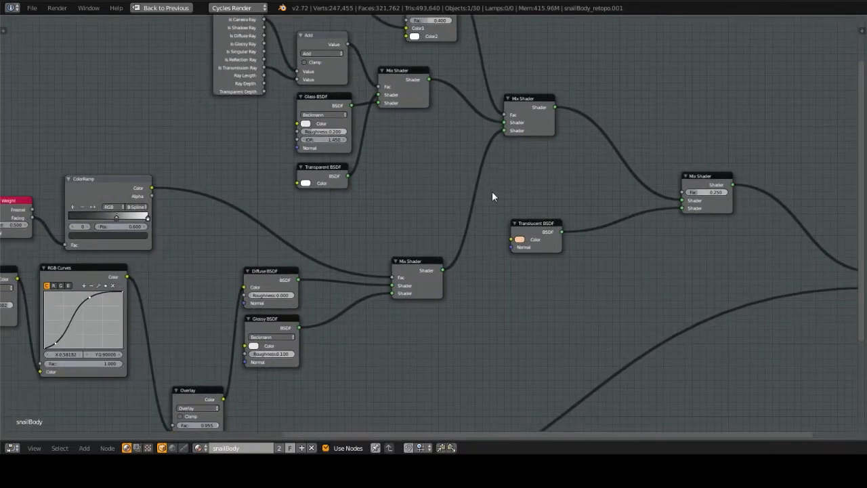
pyautogui.scroll(4, 492, 196)
pyautogui.moveTo(548, 176); pyautogui.dragTo(399, 152, button='middle')
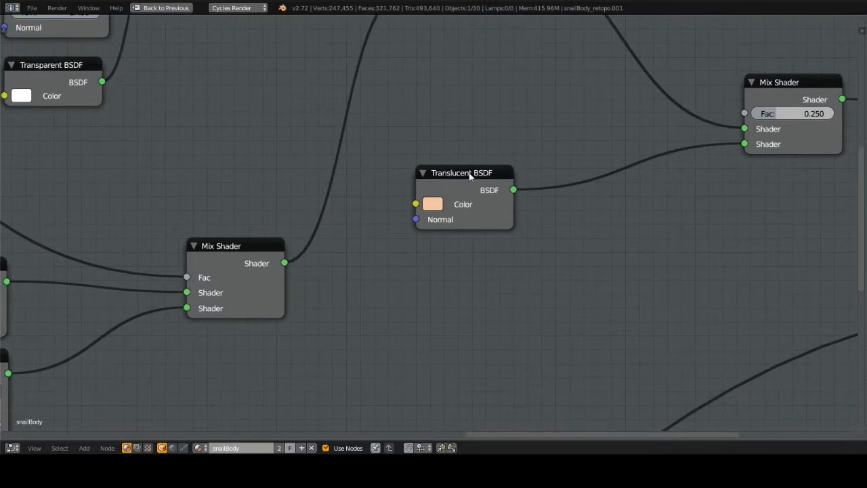
pyautogui.moveTo(329, 239); pyautogui.dragTo(410, 312, button='middle')
pyautogui.scroll(-7, 379, 298)
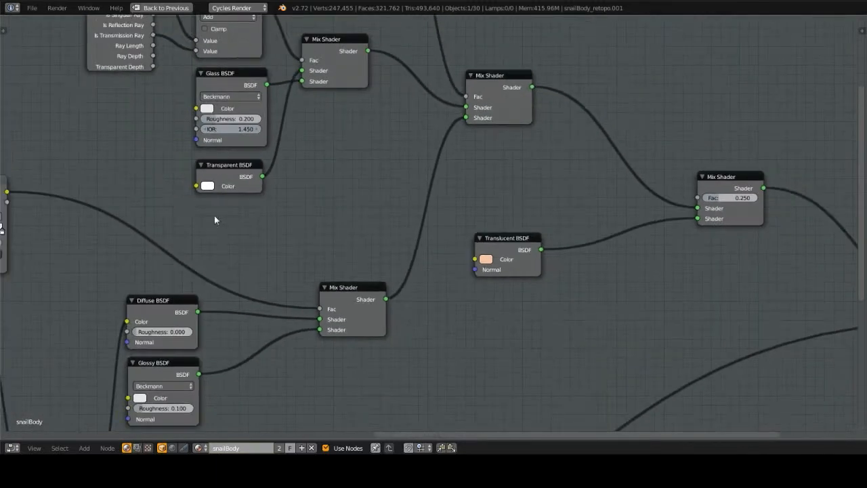
# Step: Trace the ColorRamp, shader and Invert-Multiply displacement branches, and look over the whole snailBody node tree back to its Texture Coordinate node
pyautogui.moveTo(95, 132); pyautogui.dragTo(277, 118, button='middle')
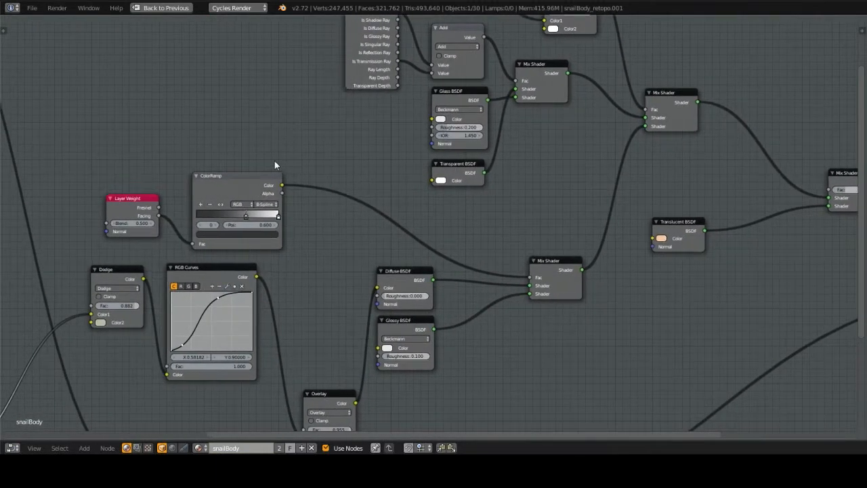
pyautogui.scroll(-2, 276, 166)
pyautogui.moveTo(347, 234); pyautogui.dragTo(413, 178, button='middle')
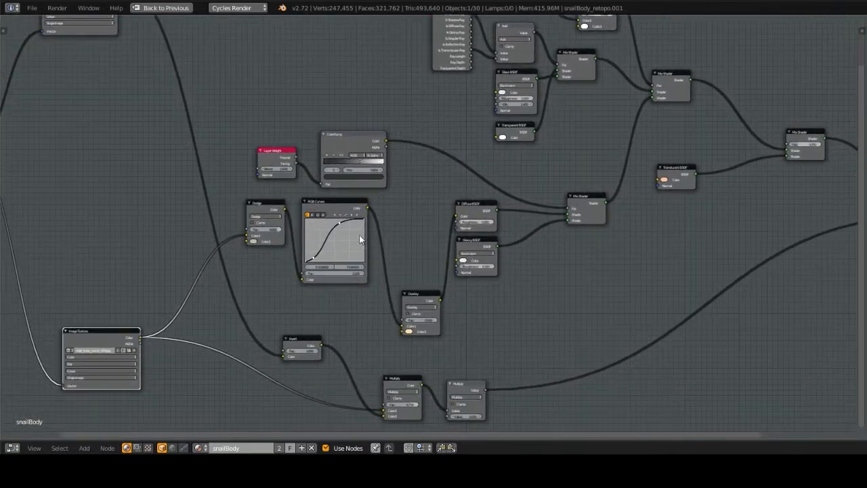
pyautogui.moveTo(447, 215); pyautogui.dragTo(455, 99, button='middle')
pyautogui.moveTo(400, 116); pyautogui.dragTo(419, 164, button='middle')
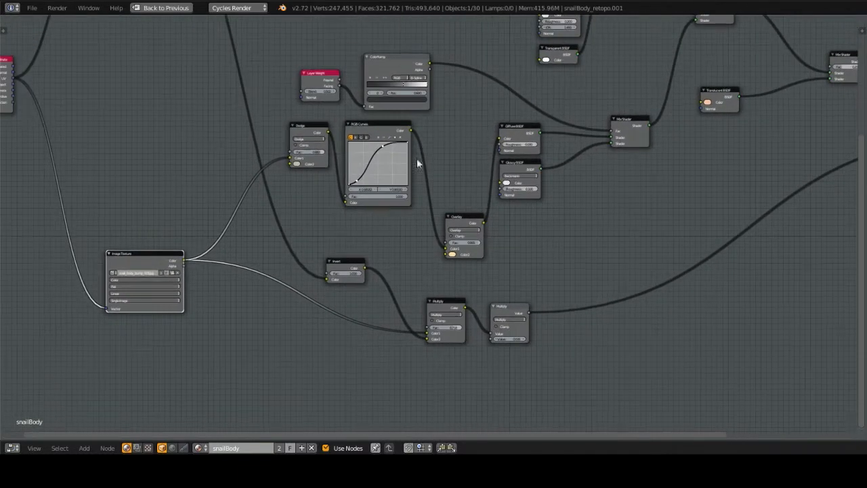
pyautogui.moveTo(174, 274)
pyautogui.mouseDown(button='middle')
pyautogui.moveTo(275, 235)
pyautogui.moveTo(328, 240)
pyautogui.moveTo(437, 215)
pyautogui.moveTo(406, 310)
pyautogui.moveTo(320, 365)
pyautogui.mouseUp(button='middle')
pyautogui.moveTo(731, 259); pyautogui.dragTo(601, 285, button='middle')
pyautogui.scroll(-2, 556, 281)
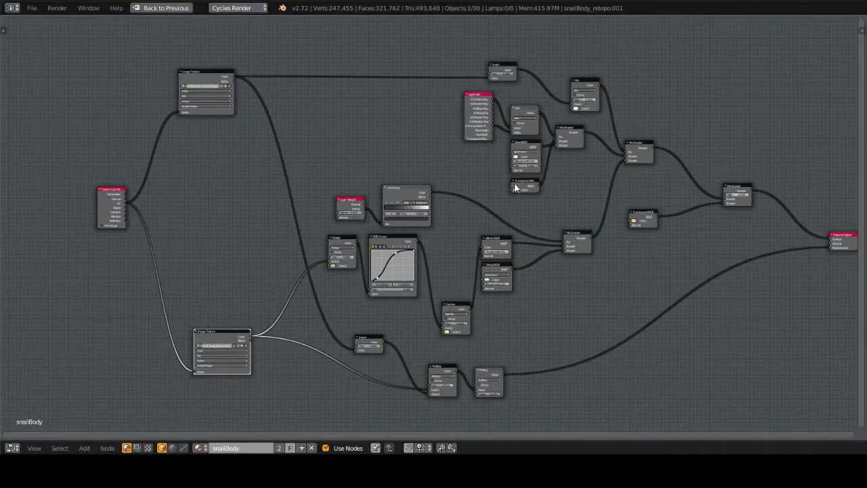
pyautogui.moveTo(224, 96); pyautogui.dragTo(416, 200, button='middle')
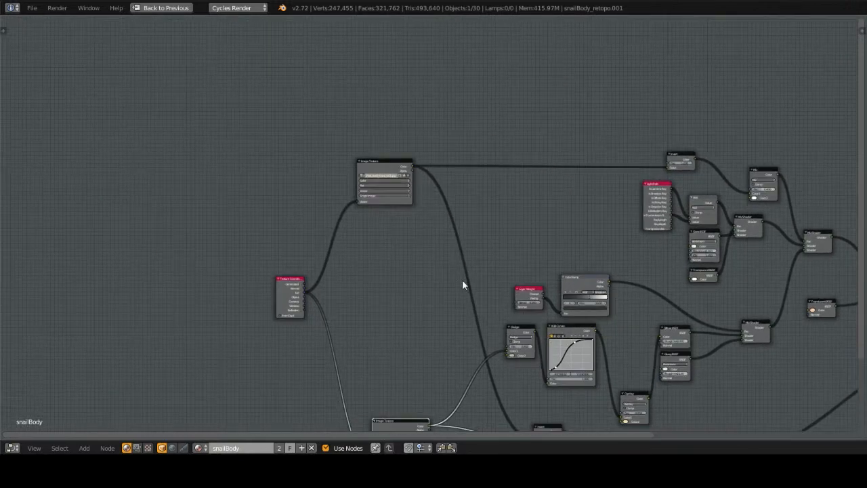
# Step: Restore the split layout and display the whole snail_body_trans_001.jpg texture in the image editor
pyautogui.hotkey('ctrl', 'space')
pyautogui.click(407, 448)
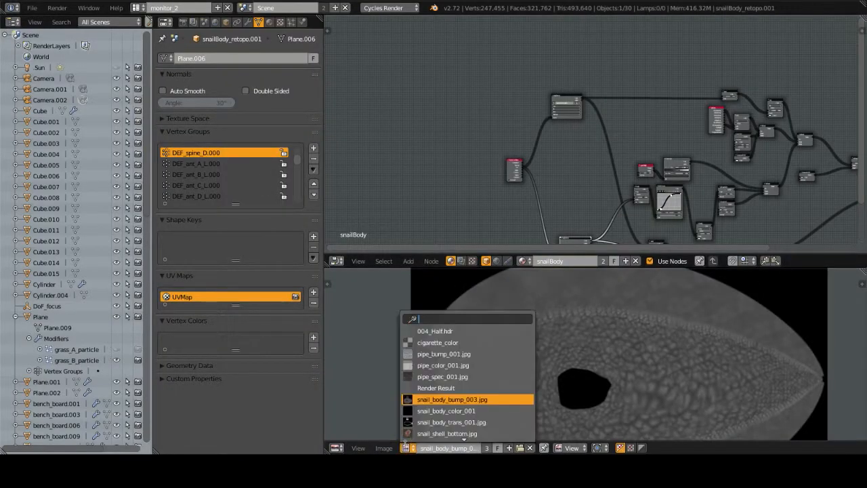
pyautogui.click(437, 423)
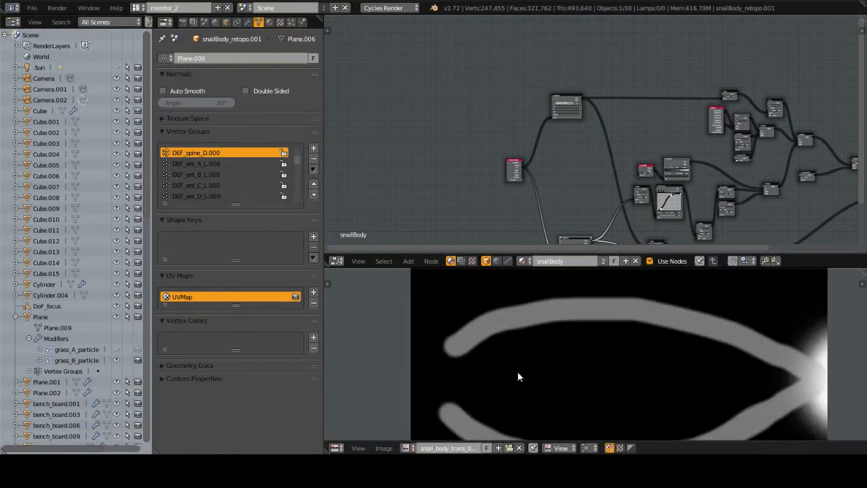
pyautogui.scroll(-3, 571, 343)
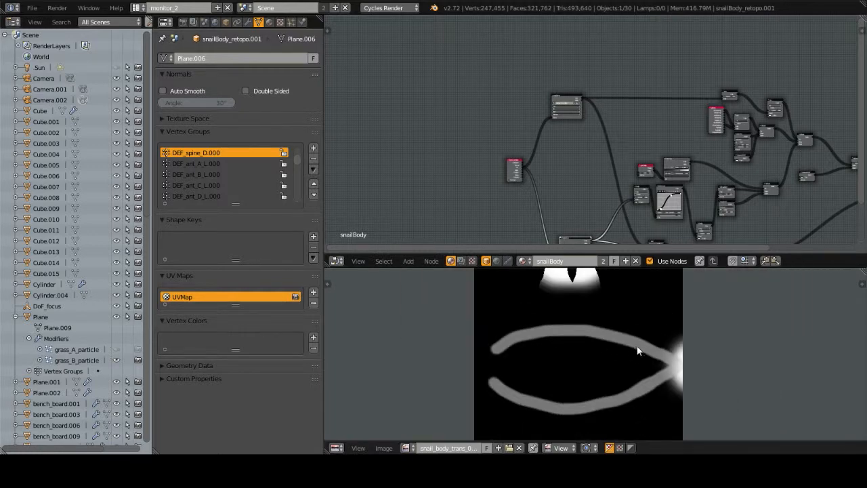
pyautogui.moveTo(580, 343); pyautogui.dragTo(566, 400, button='middle')
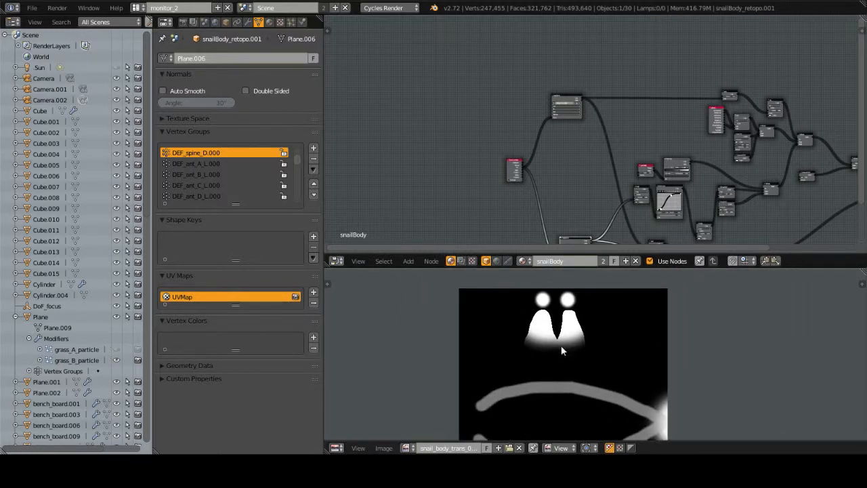
pyautogui.hotkey('ctrl', 'space')
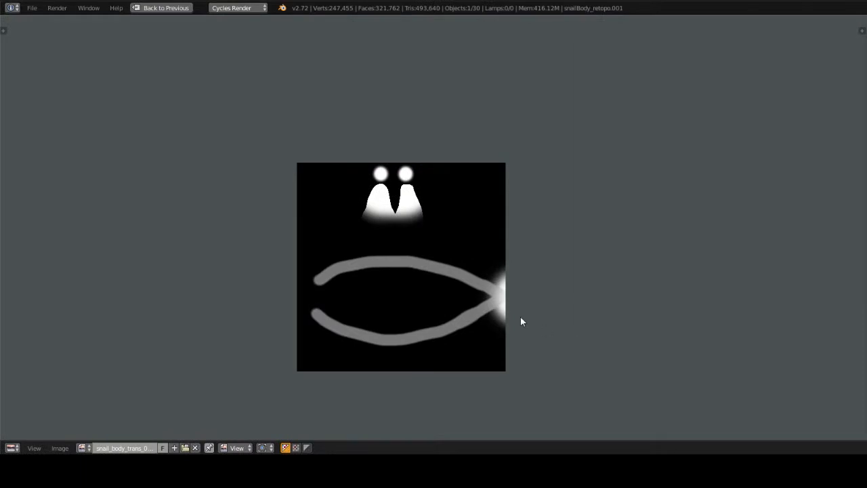
pyautogui.hotkey('ctrl', 'space')
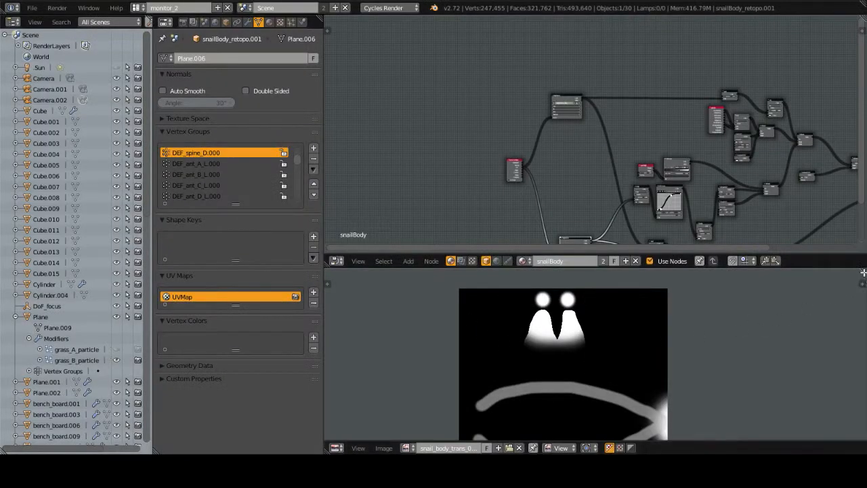
# Step: Split the image editor area vertically and turn the new area into a 3D View
pyautogui.moveTo(634, 287); pyautogui.dragTo(558, 290)
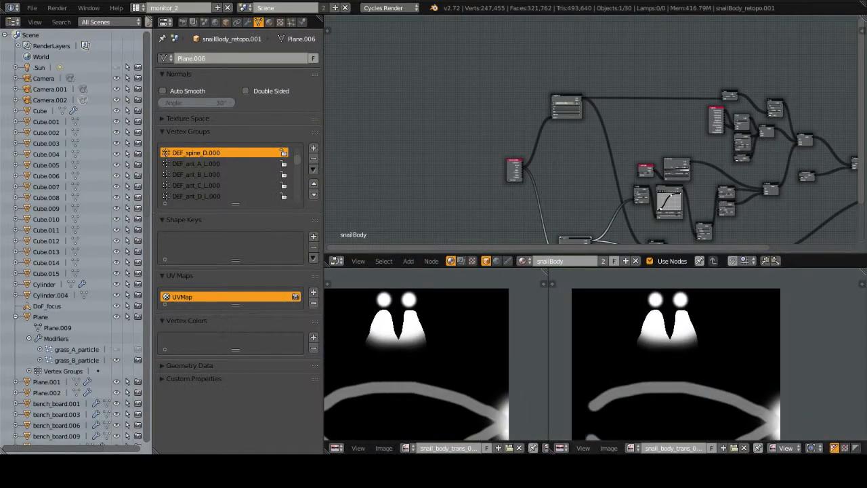
pyautogui.click(560, 448)
pyautogui.click(576, 435)
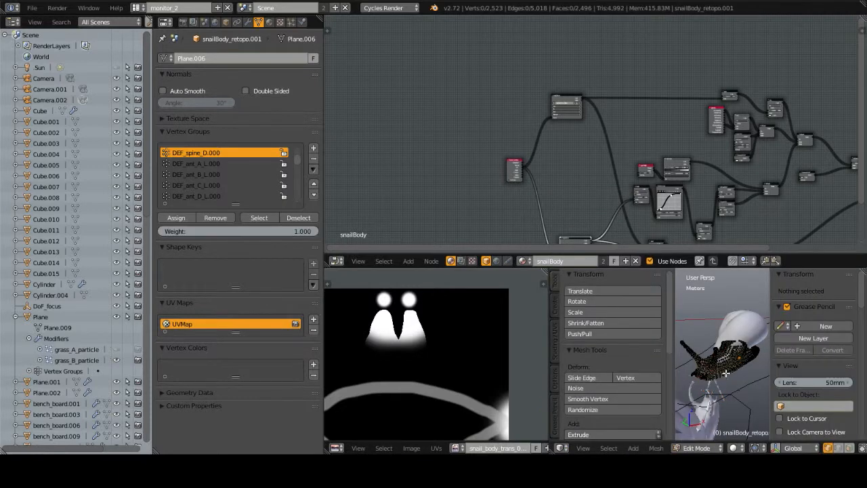
# Step: Select all of the snail body's mesh in Edit Mode and maximize the image editor to overlay its UV layout on the texture
pyautogui.moveTo(726, 374); pyautogui.dragTo(706, 372, button='middle')
pyautogui.press('Tab')
pyautogui.moveTo(462, 392); pyautogui.dragTo(502, 379, button='middle')
pyautogui.hotkey('shift', 'space')
# Step: Examine how the painted areas of the translucency texture line up with the UVs of the antennae, body edges and tail
pyautogui.scroll(2, 490, 296)
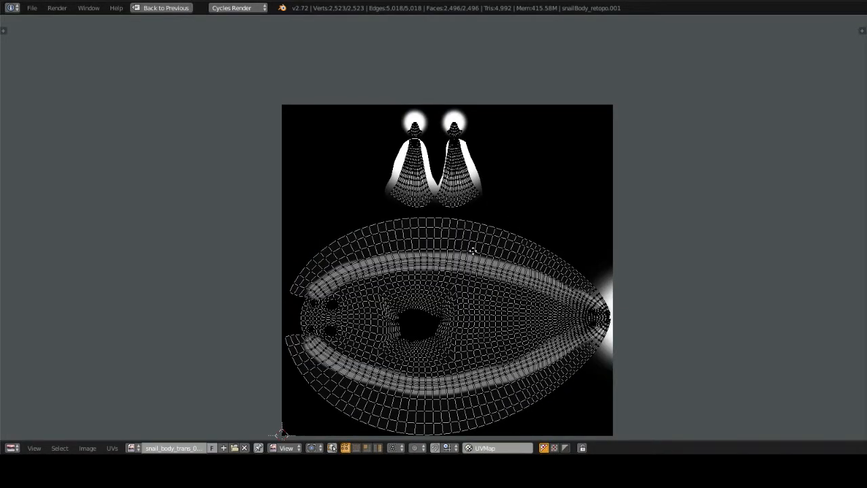
pyautogui.moveTo(473, 251); pyautogui.dragTo(429, 281, button='middle')
pyautogui.scroll(2, 466, 263)
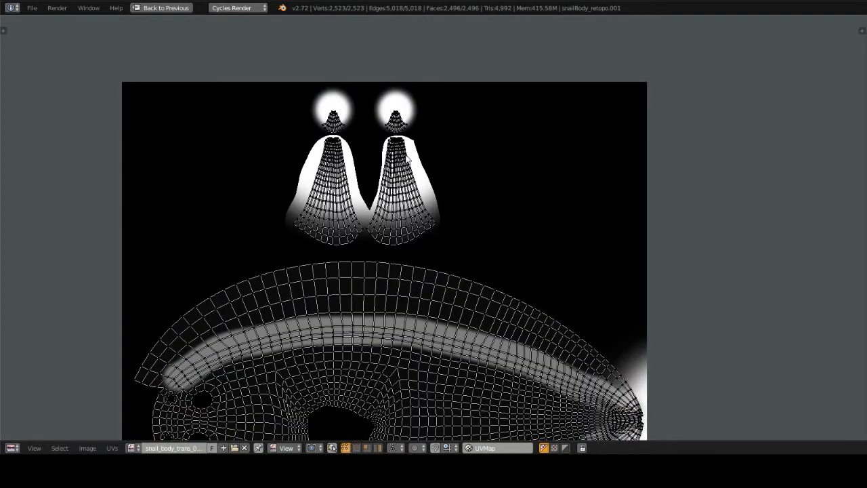
pyautogui.moveTo(454, 345); pyautogui.dragTo(464, 296, button='middle')
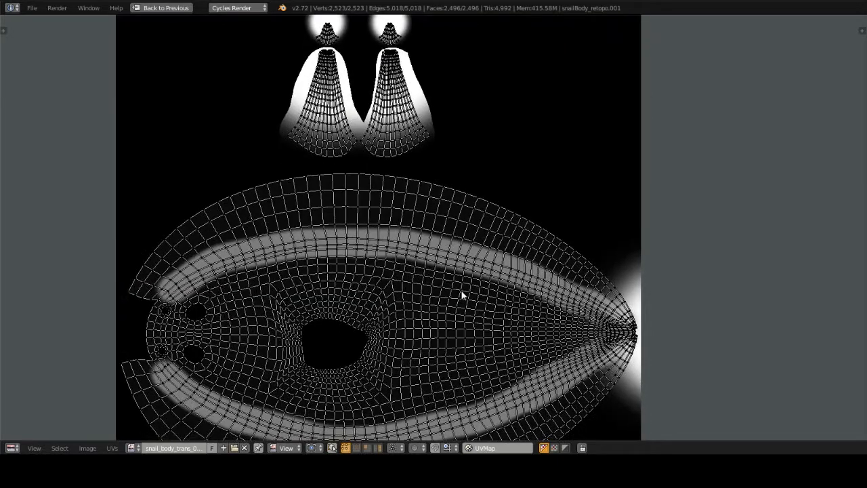
pyautogui.moveTo(470, 330); pyautogui.dragTo(478, 260, button='middle')
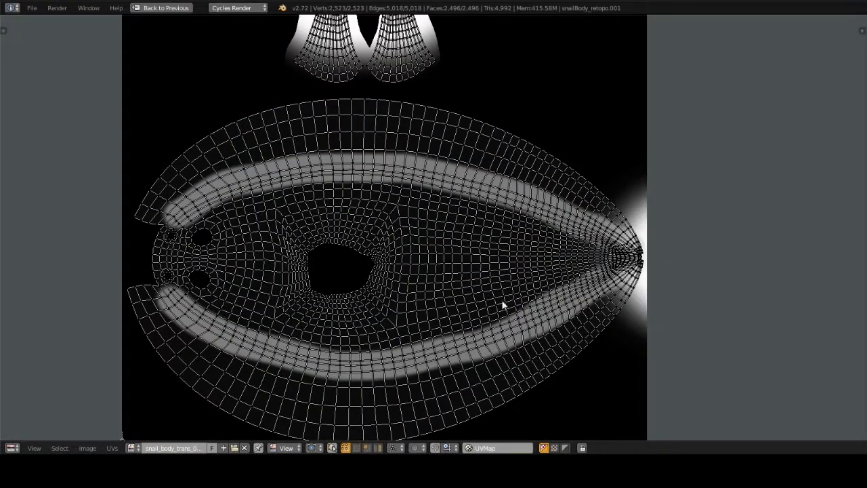
pyautogui.moveTo(438, 234); pyautogui.dragTo(445, 310, button='middle')
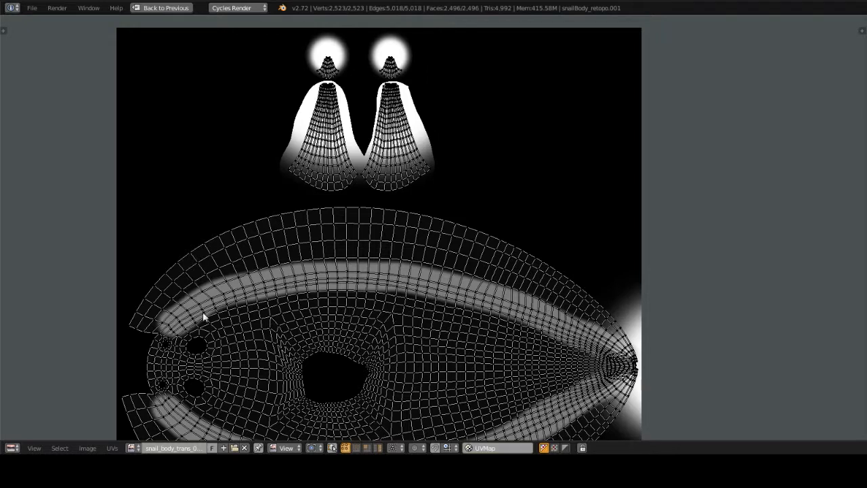
# Step: Restore the split layout, return the snail body to Object Mode and reframe the translucency texture
pyautogui.hotkey('ctrl', 'Up')
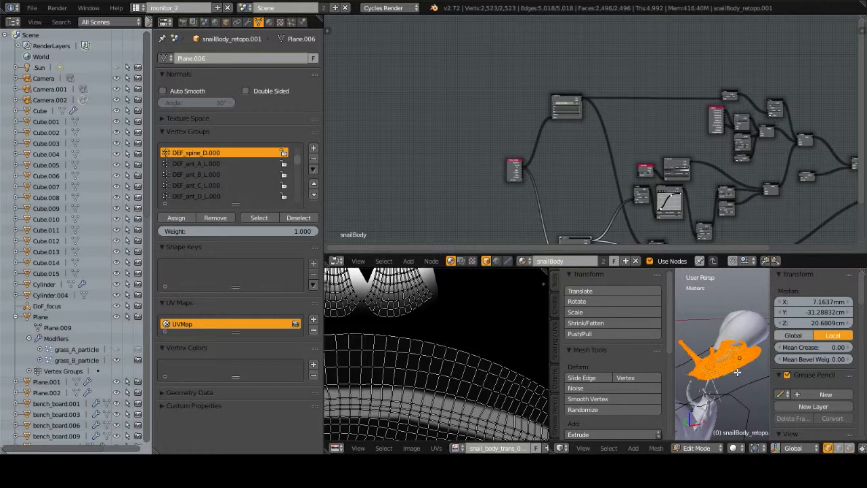
pyautogui.press('Tab')
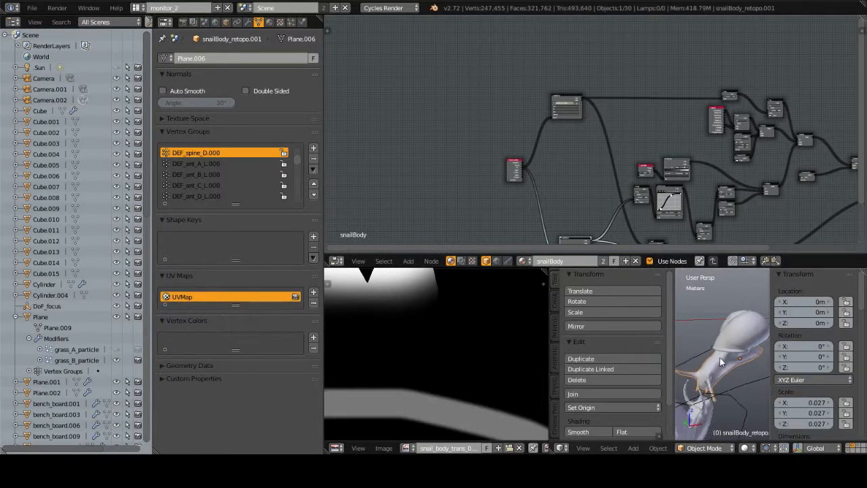
pyautogui.moveTo(721, 362); pyautogui.dragTo(685, 360, button='middle')
pyautogui.scroll(-2, 384, 375)
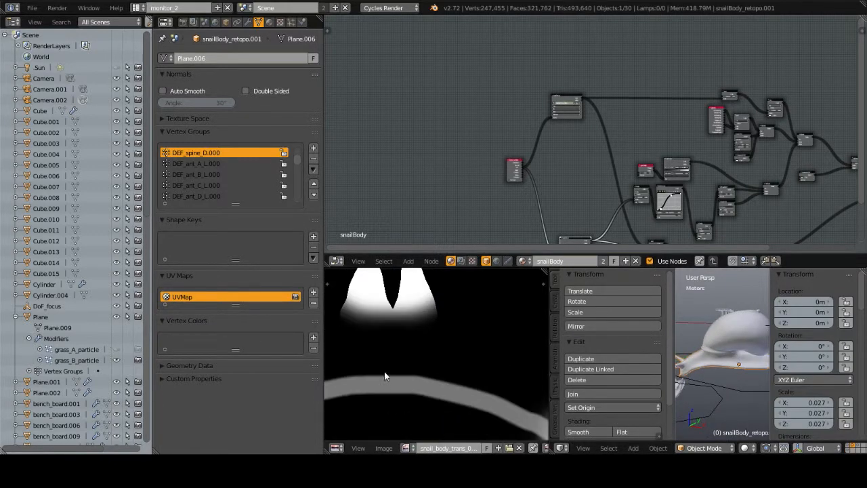
pyautogui.scroll(-2, 385, 373)
pyautogui.moveTo(428, 352); pyautogui.dragTo(448, 366, button='middle')
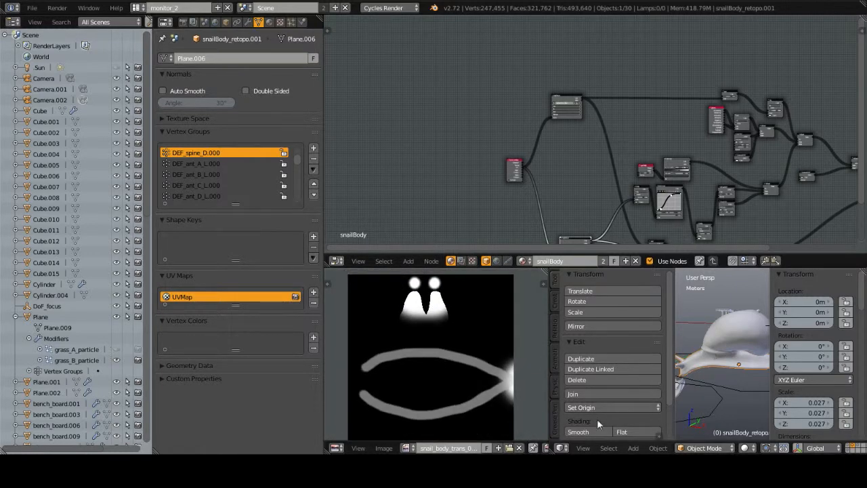
# Step: Merge the image editor area into the 3D View, and deselect all nodes in the fully framed snailBody node tree
pyautogui.moveTo(552, 450); pyautogui.dragTo(489, 425)
pyautogui.moveTo(616, 350); pyautogui.dragTo(671, 291, button='middle')
pyautogui.moveTo(662, 149); pyautogui.dragTo(549, 60, button='middle')
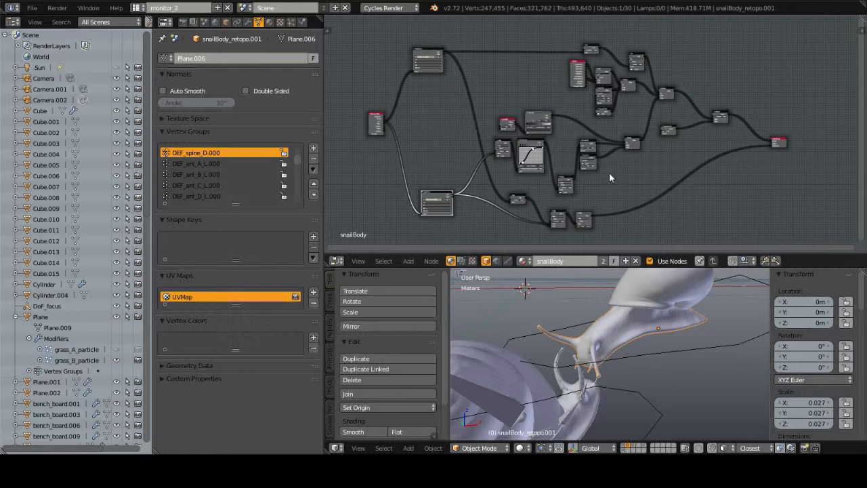
pyautogui.press('a')
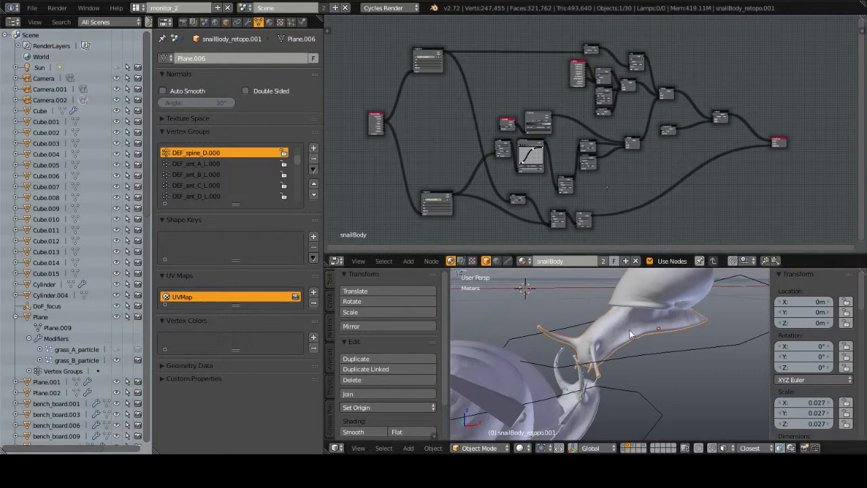
# Step: Select the upper snail's shell and examine its snailShell material nodes
pyautogui.moveTo(643, 346); pyautogui.dragTo(693, 340, button='middle')
pyautogui.rightClick(682, 325)
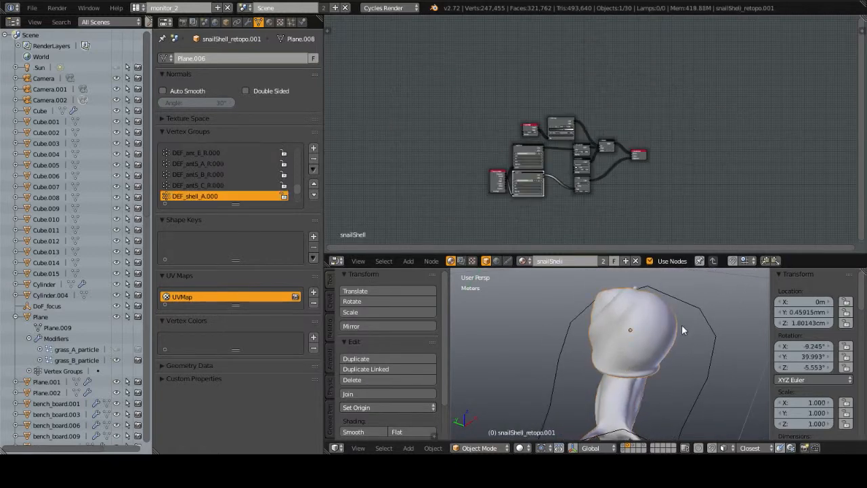
pyautogui.scroll(2, 592, 198)
pyautogui.scroll(3, 592, 198)
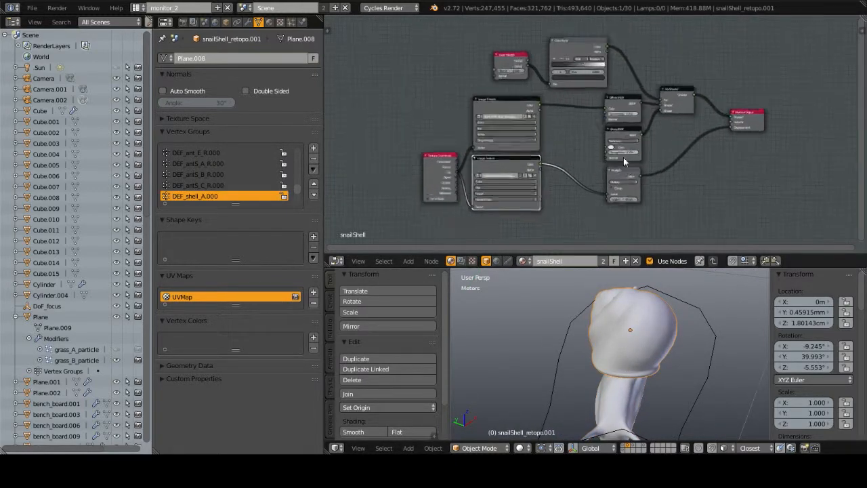
pyautogui.moveTo(595, 140); pyautogui.dragTo(571, 124, button='middle')
pyautogui.moveTo(581, 94); pyautogui.dragTo(598, 126, button='middle')
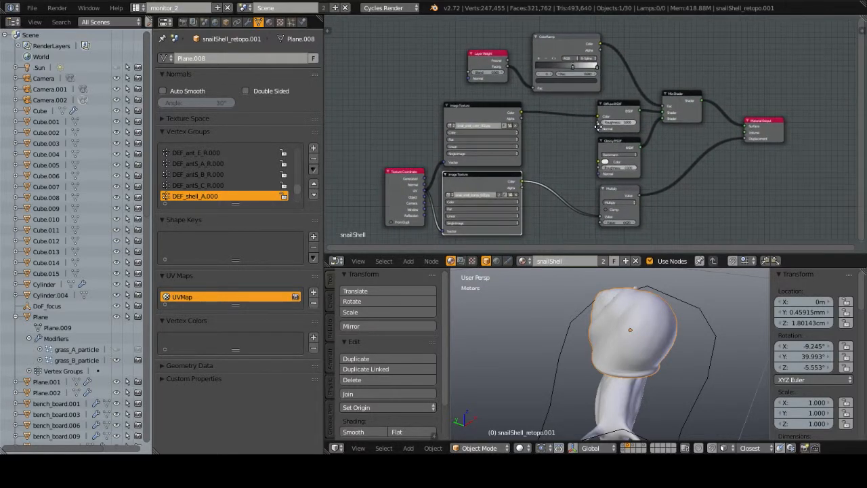
# Step: Show the environment layers together with the snails in the camera view and open the scene's render settings
pyautogui.moveTo(711, 406); pyautogui.dragTo(621, 355, button='middle')
pyautogui.keyDown('shift'); pyautogui.moveTo(582, 378); pyautogui.dragTo(642, 377, button='middle'); pyautogui.keyUp('shift')
pyautogui.press('KP_0')
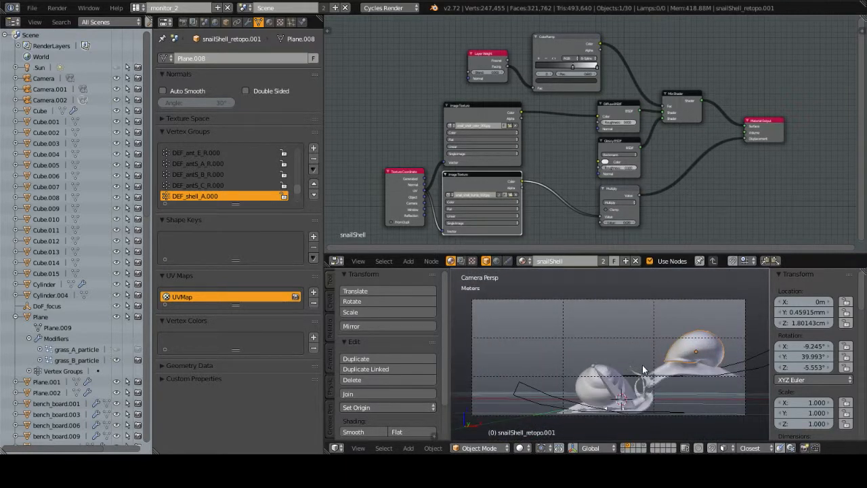
pyautogui.hotkey('shift', '1')
pyautogui.hotkey('shift', '3')
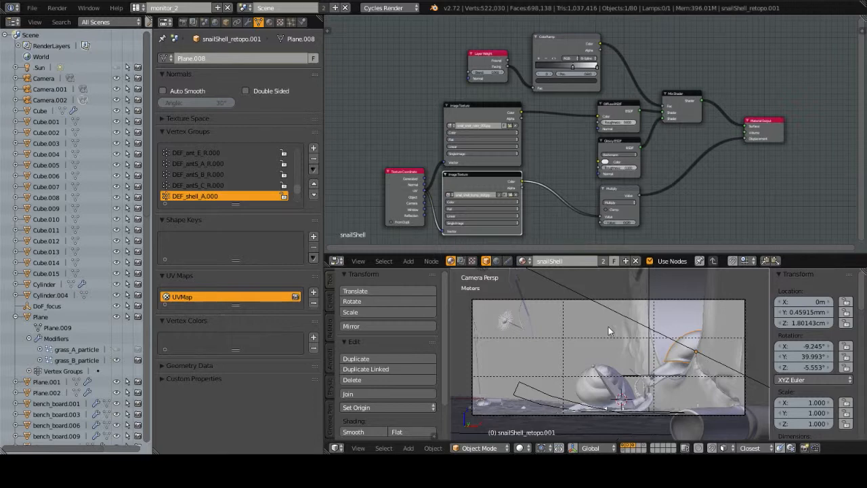
pyautogui.click(183, 21)
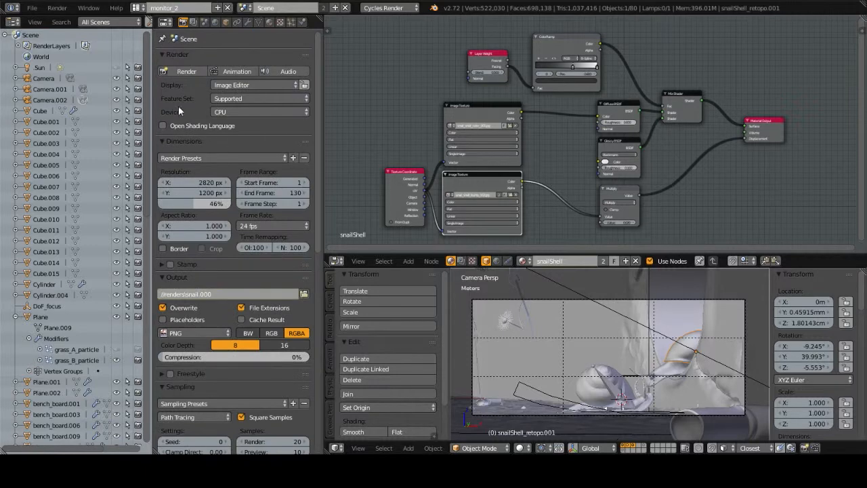